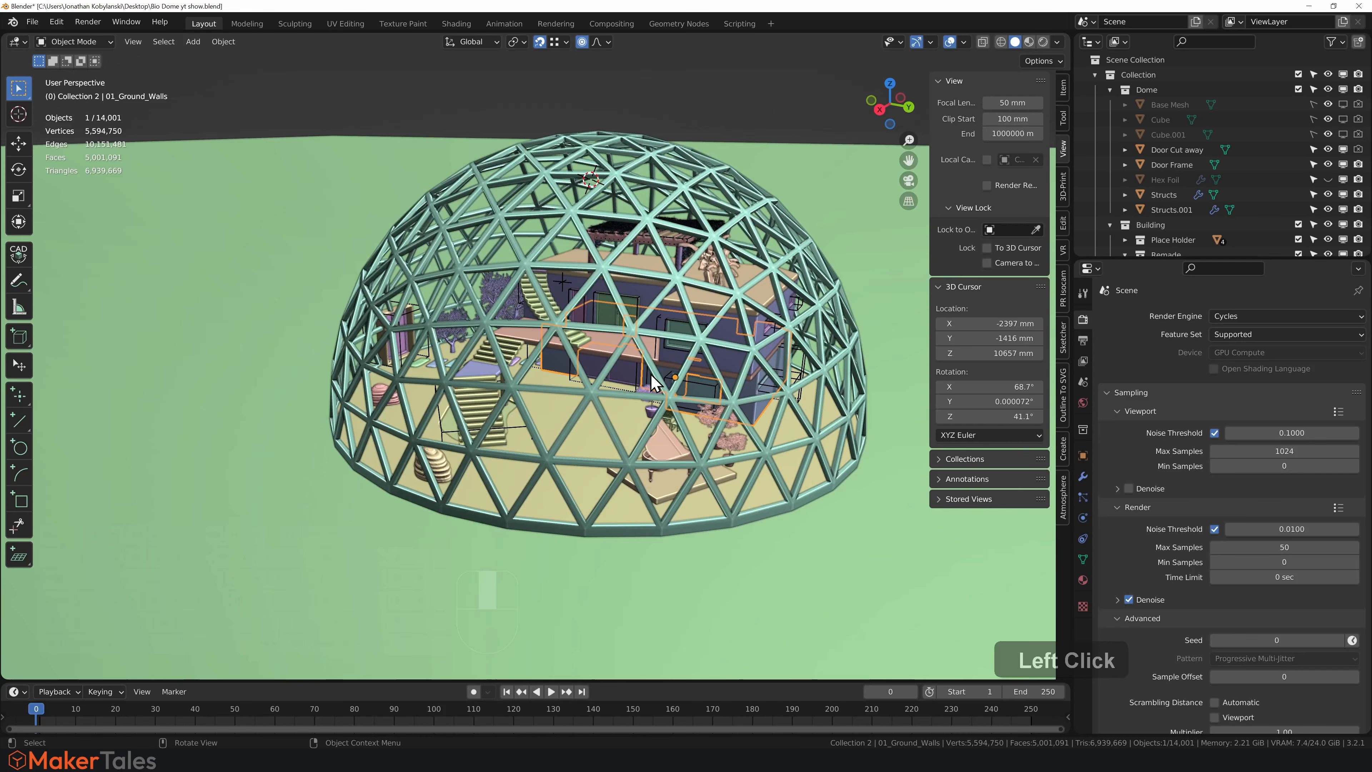
# Examine the geodesic dome house from several angles in material preview with the environment lighting shown.
pyautogui.moveTo(651, 374); pyautogui.dragTo(605, 297, button='middle')
pyautogui.scroll(-6, 721, 270)
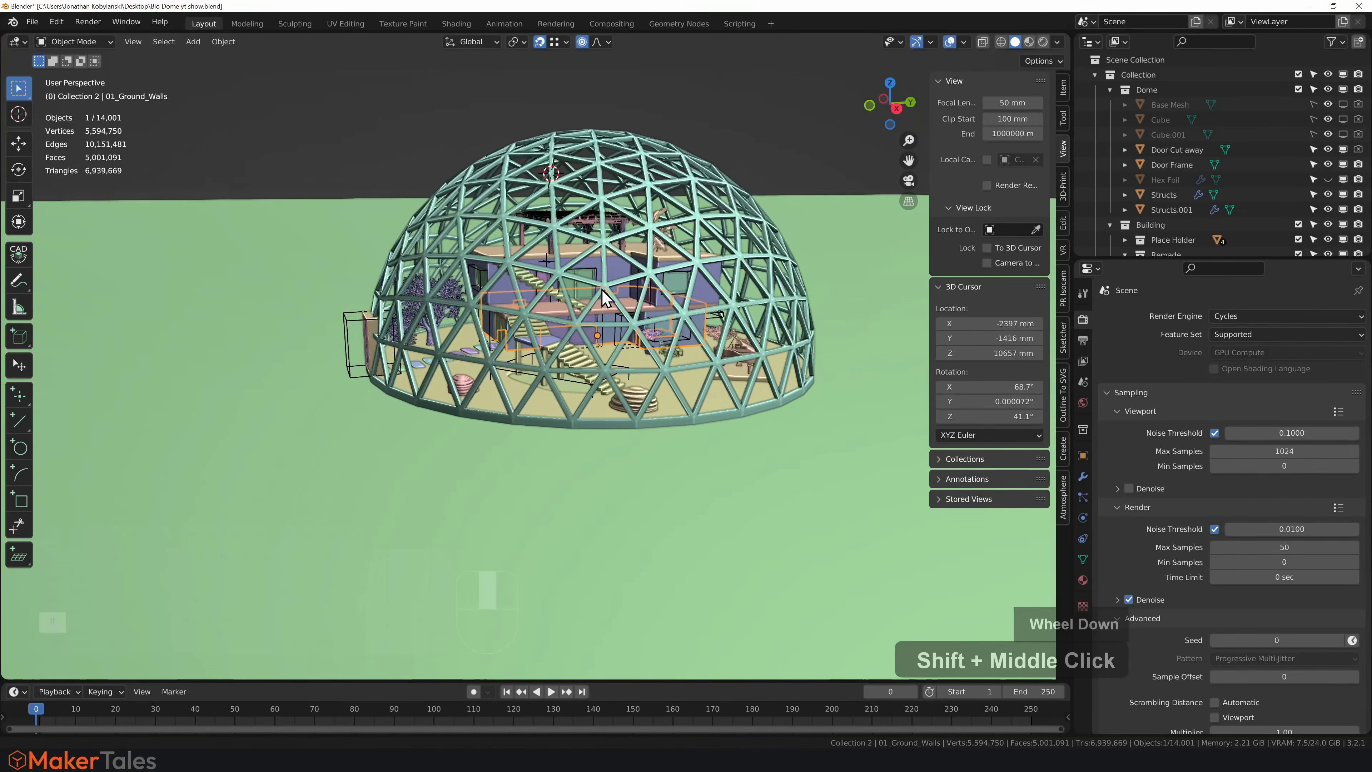
pyautogui.click(1029, 42)
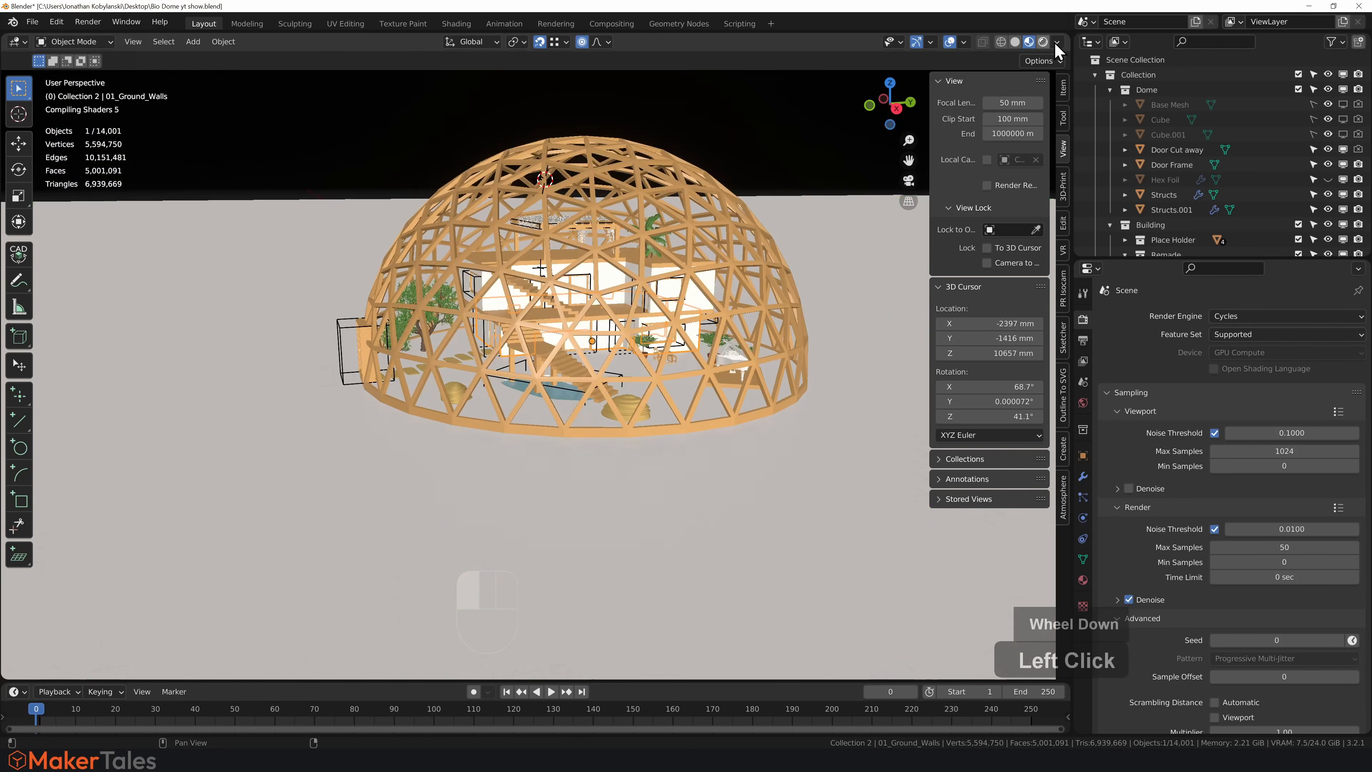
pyautogui.click(1056, 43)
pyautogui.scroll(-5, 795, 145)
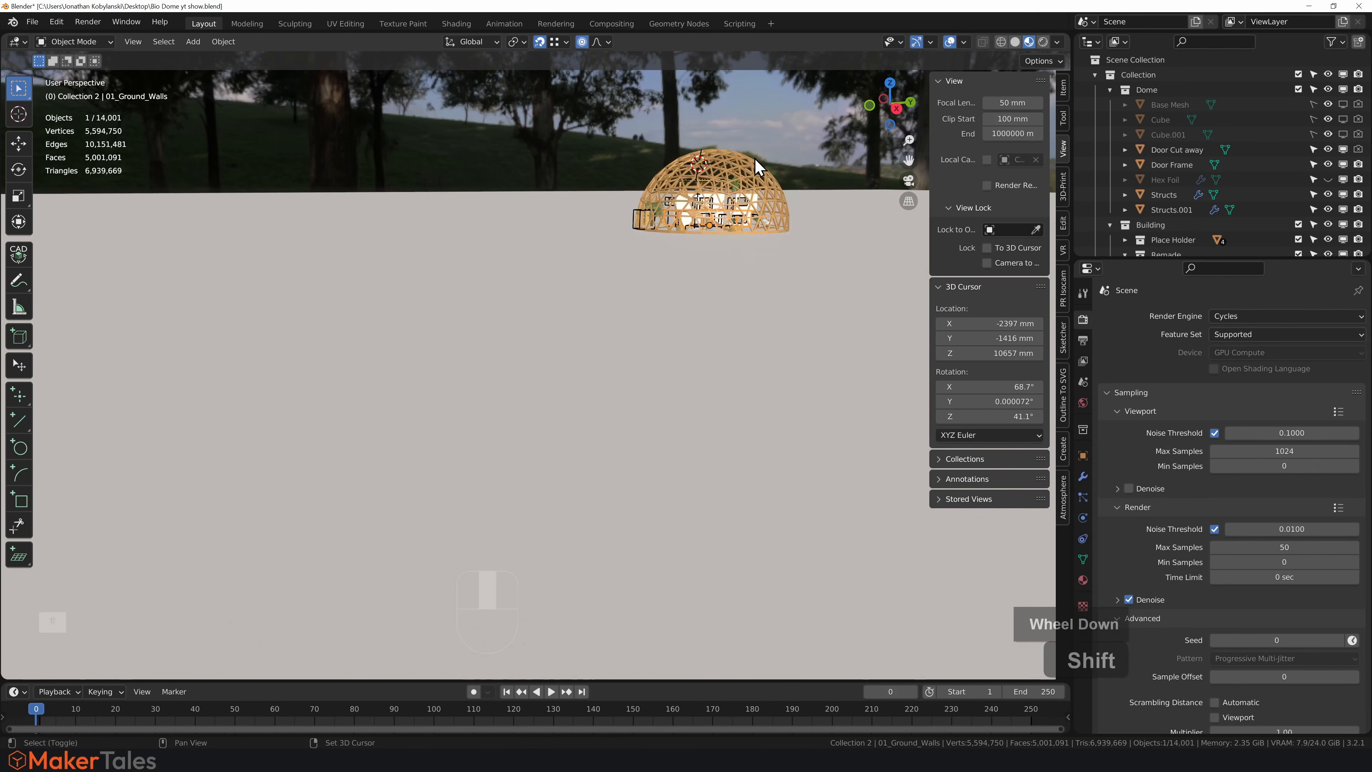
pyautogui.keyDown('shift'); pyautogui.moveTo(755, 158); pyautogui.dragTo(677, 315, button='middle'); pyautogui.keyUp('shift')
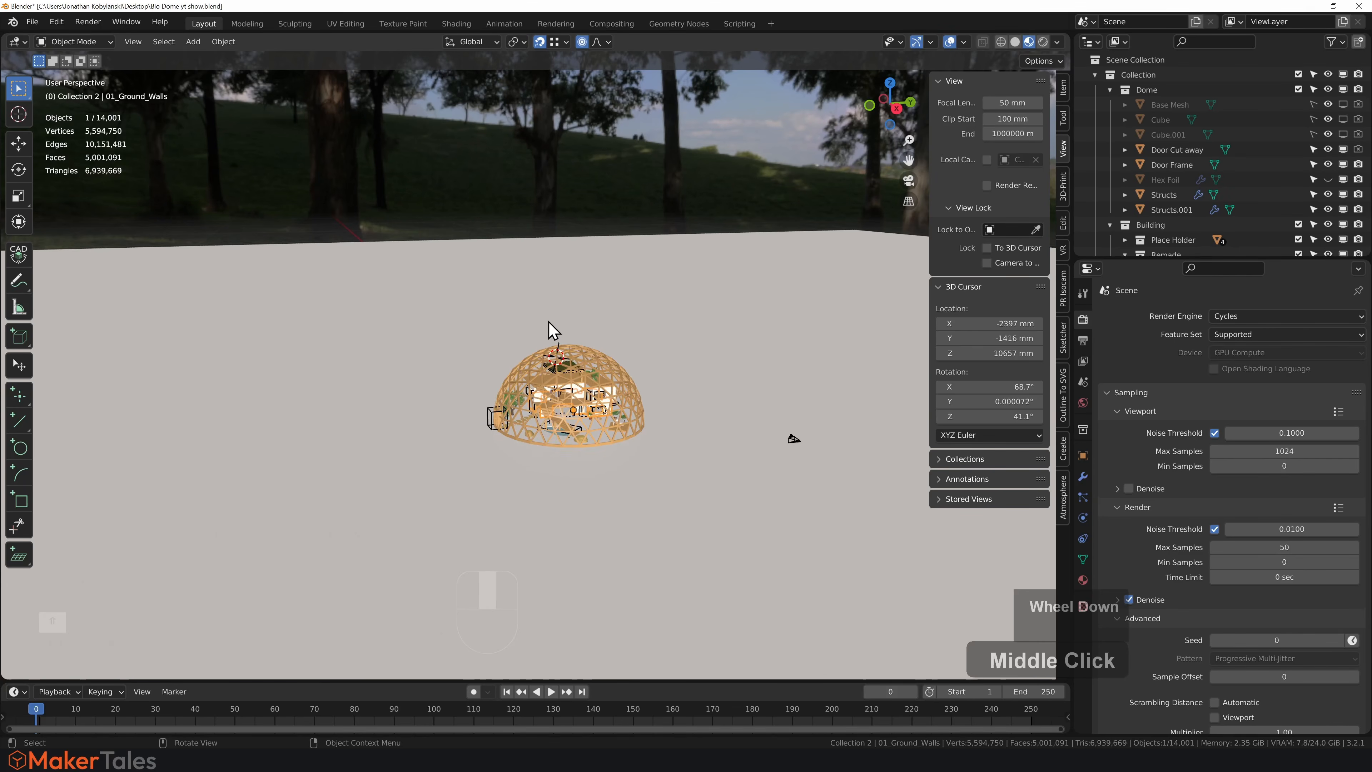
pyautogui.moveTo(548, 322); pyautogui.dragTo(594, 317, button='middle')
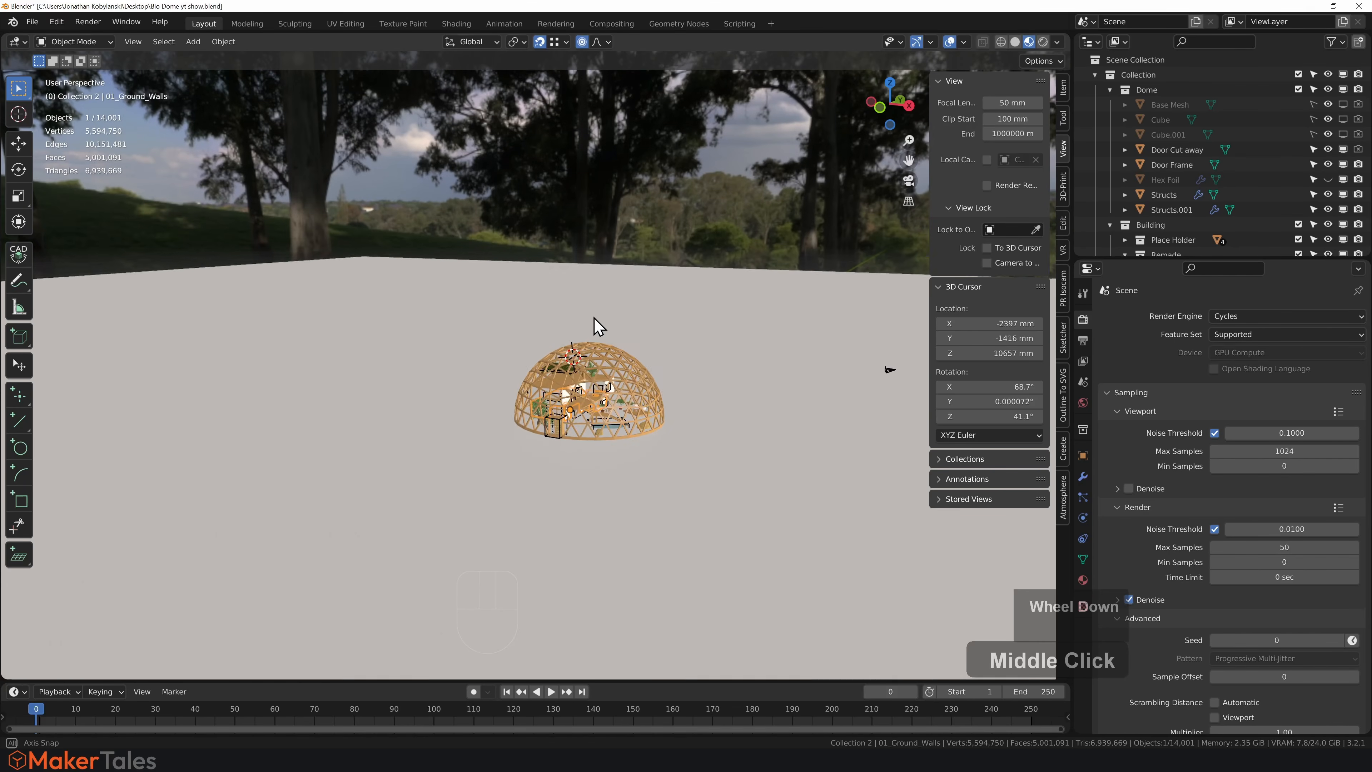
pyautogui.scroll(6, 626, 386)
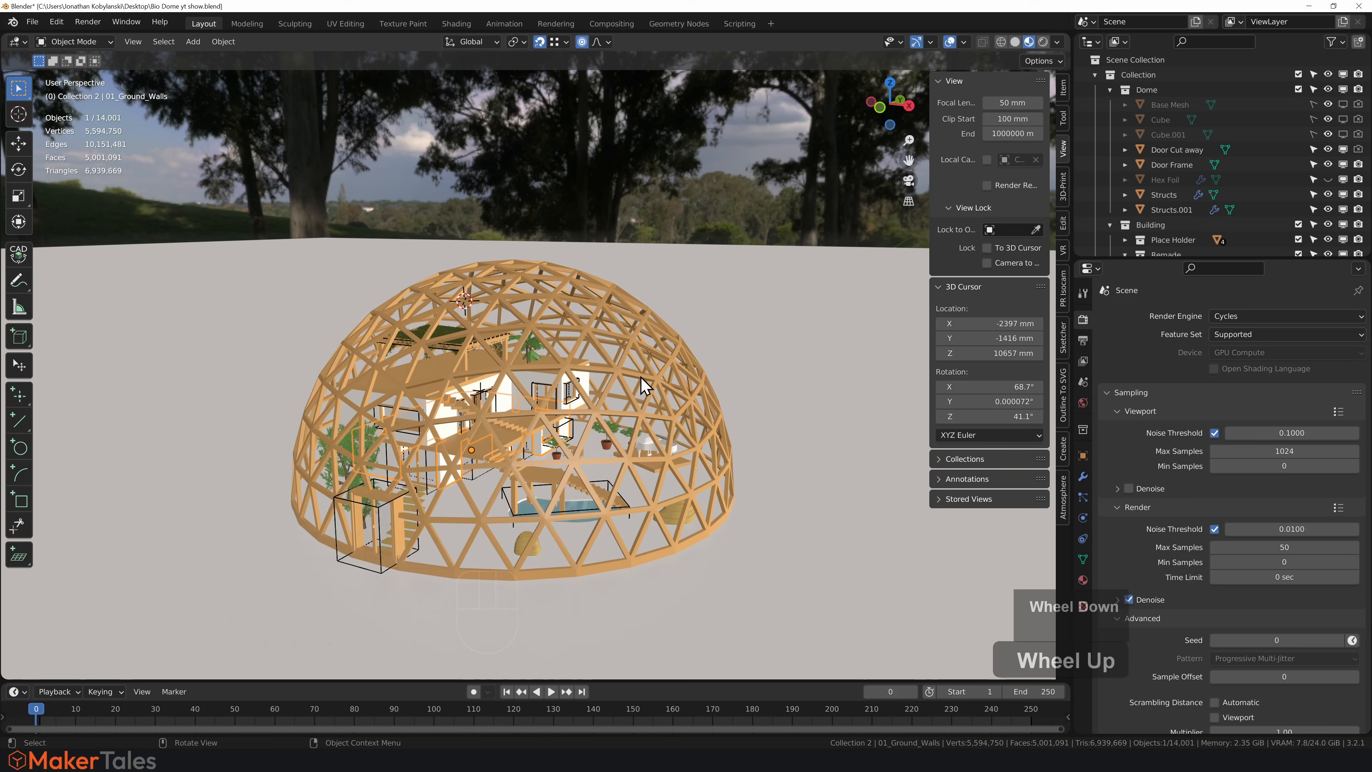
pyautogui.keyDown('shift'); pyautogui.moveTo(641, 377); pyautogui.dragTo(737, 315, button='middle'); pyautogui.keyUp('shift')
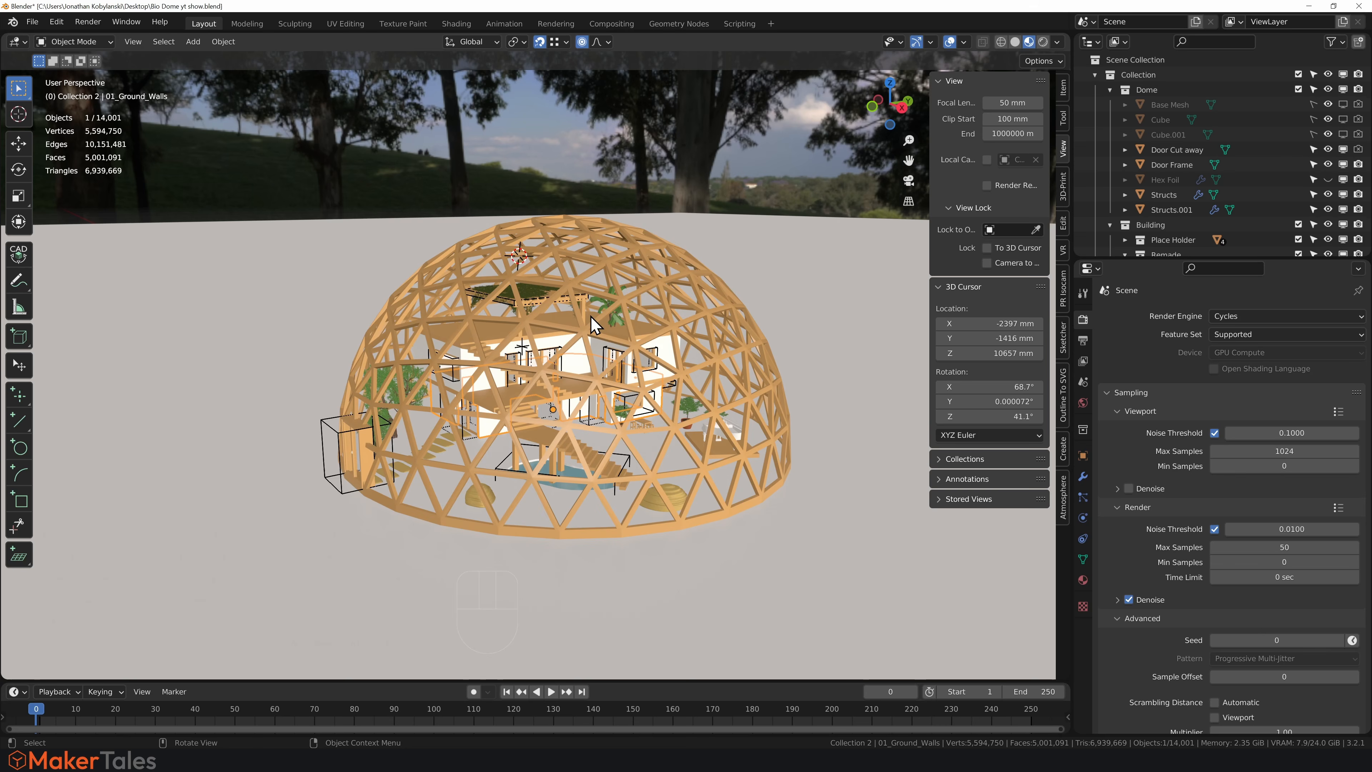
# Create a new file from the Terrain Gen template, discarding the unsaved changes to the dome file.
pyautogui.hotkey('ctrl', 'n')
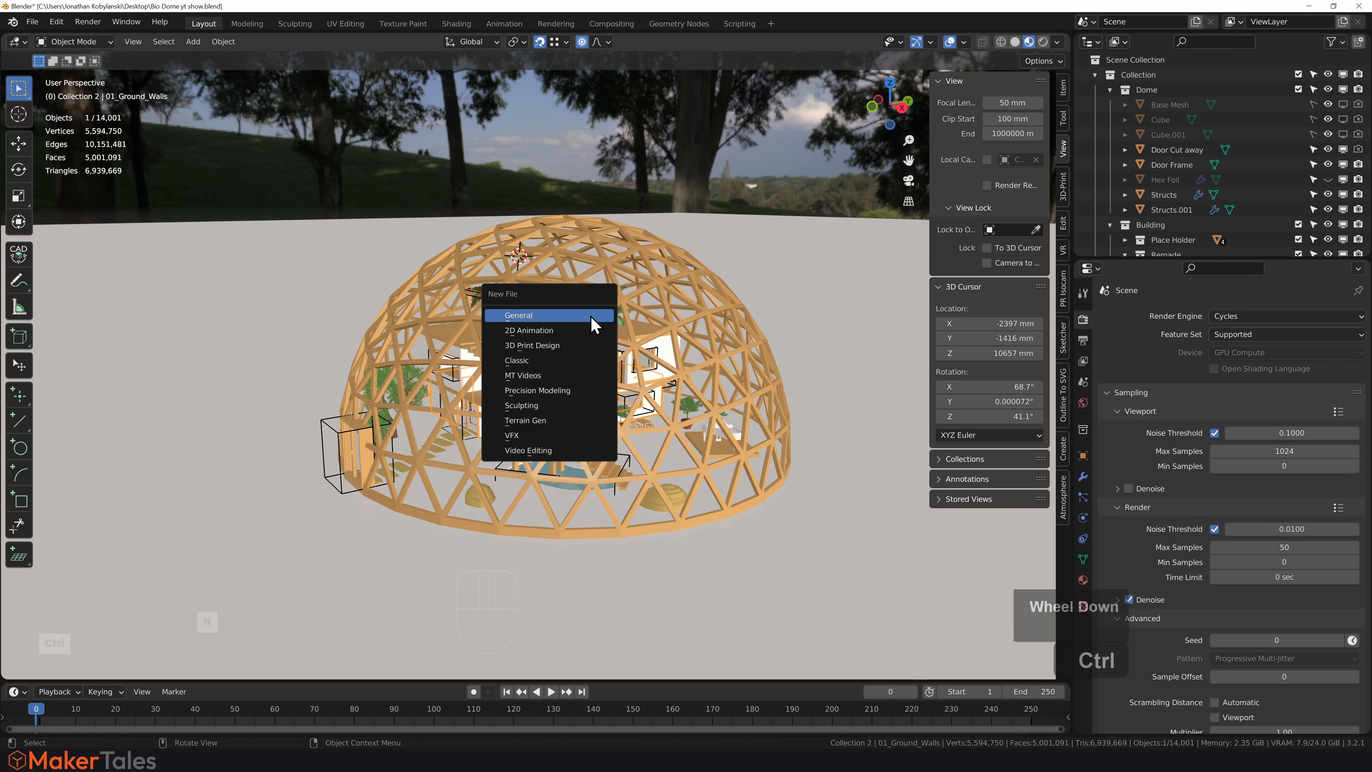
pyautogui.click(573, 421)
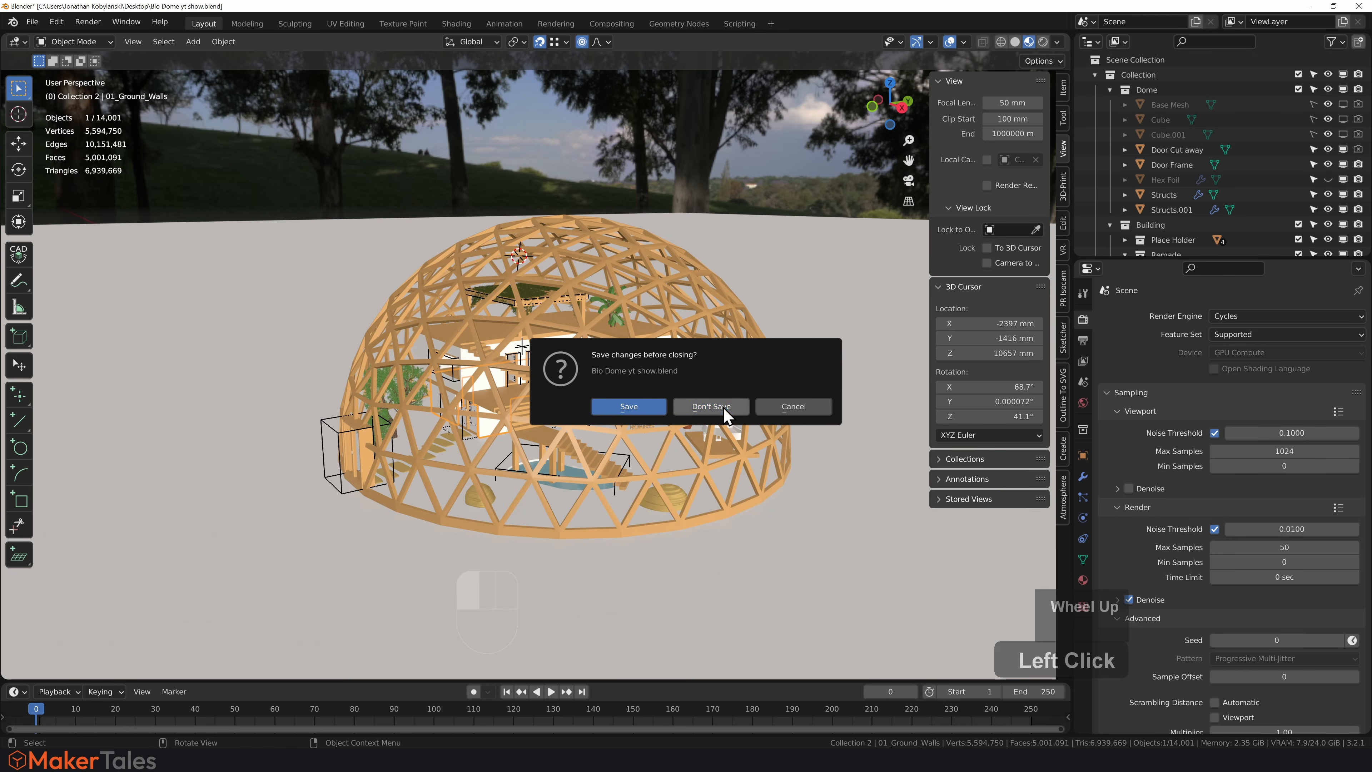
pyautogui.click(711, 406)
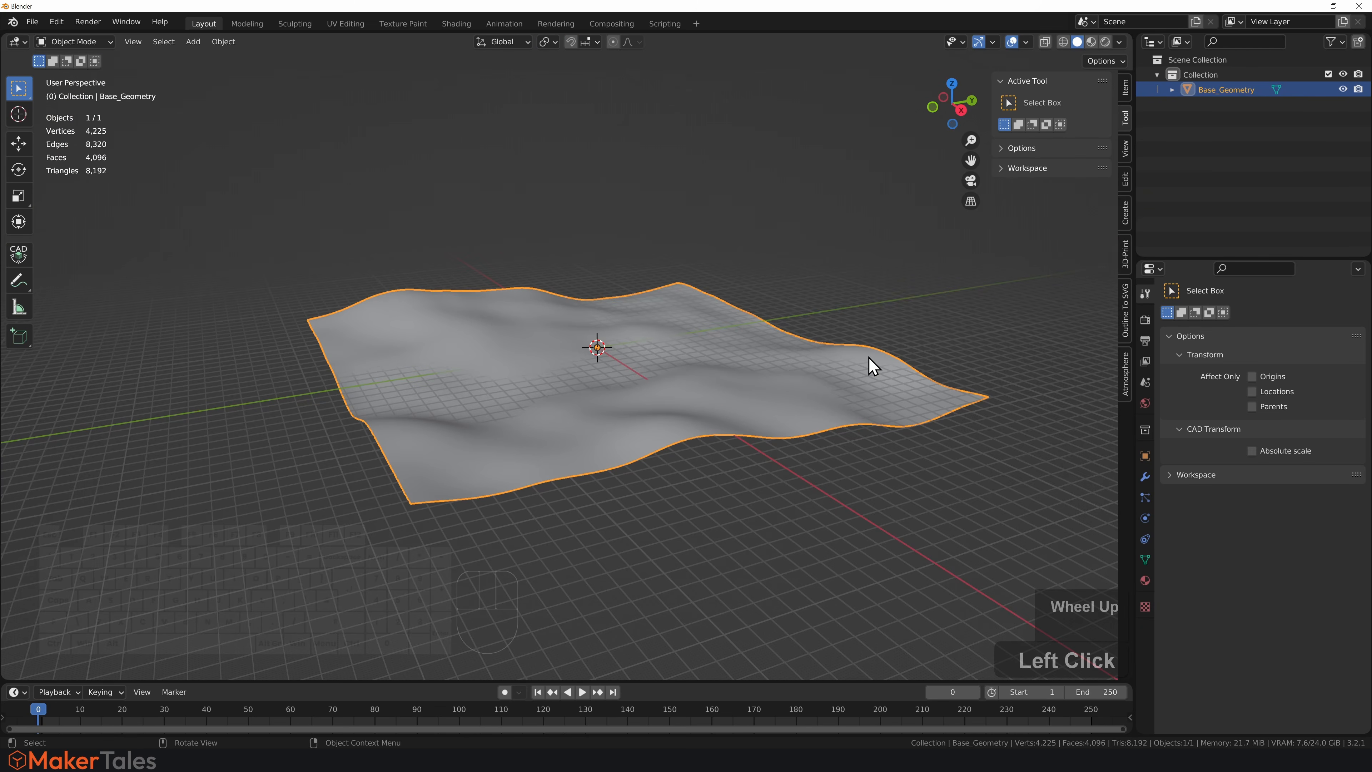
# Create new Terrain Gen files repeatedly to generate a different, more rugged random terrain.
pyautogui.hotkey('ctrl', 'n')
pyautogui.scroll(1, 867, 359)
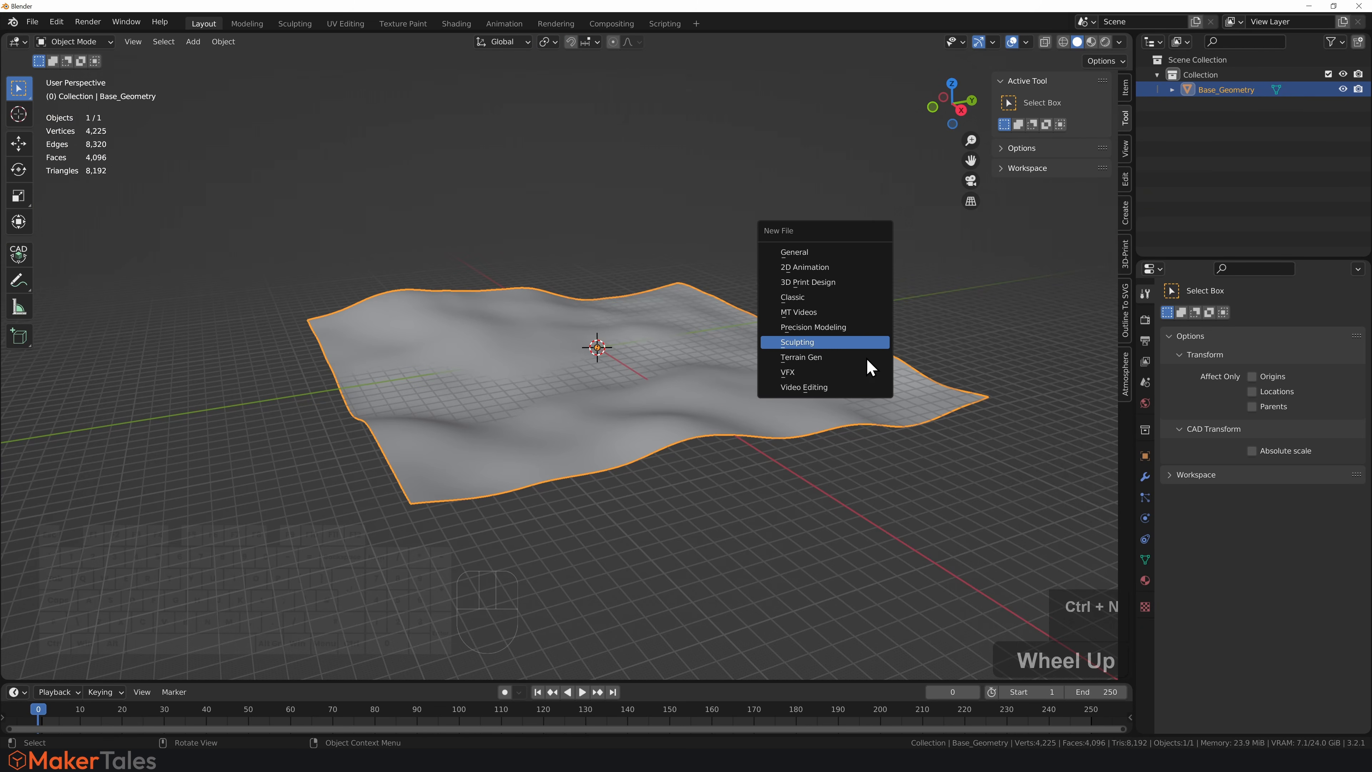
pyautogui.click(815, 357)
pyautogui.hotkey('ctrl', 'n')
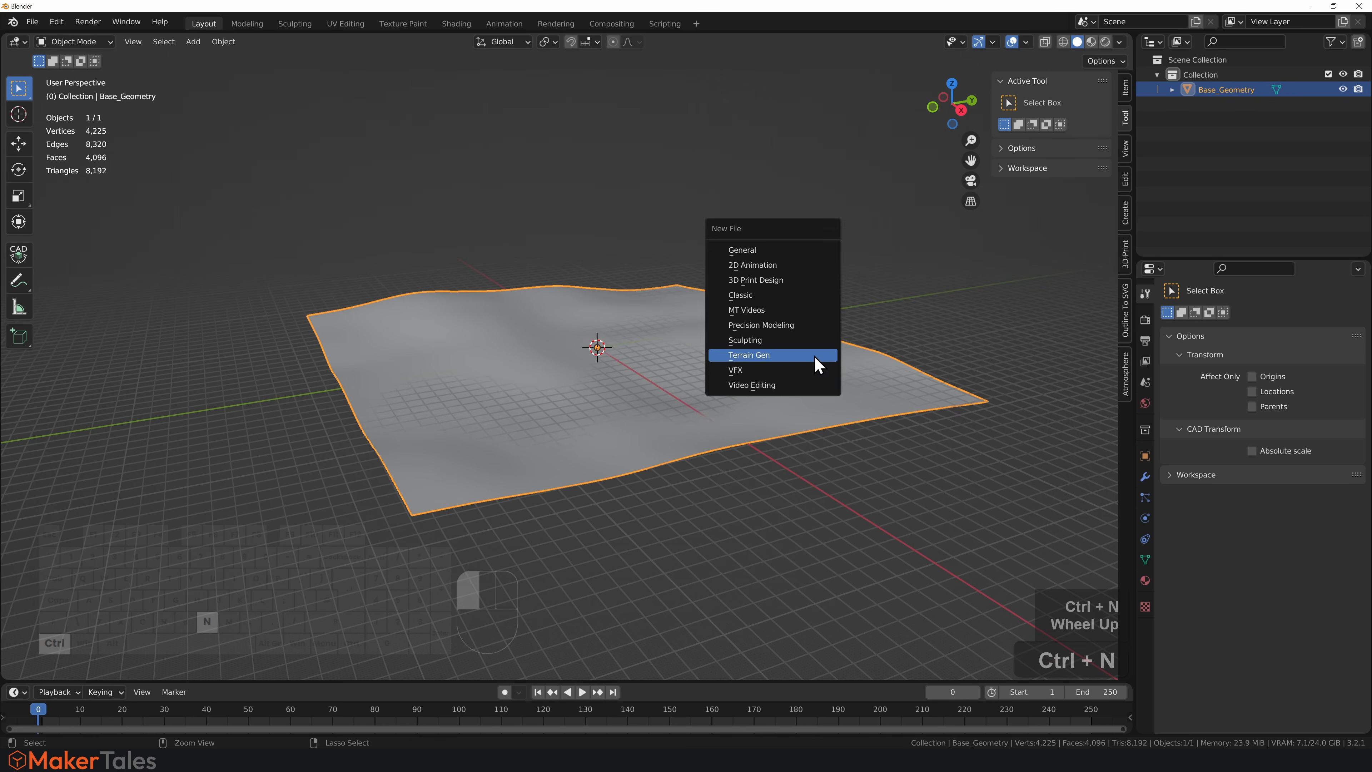
pyautogui.click(814, 356)
pyautogui.hotkey('ctrl', 'n')
pyautogui.click(814, 356)
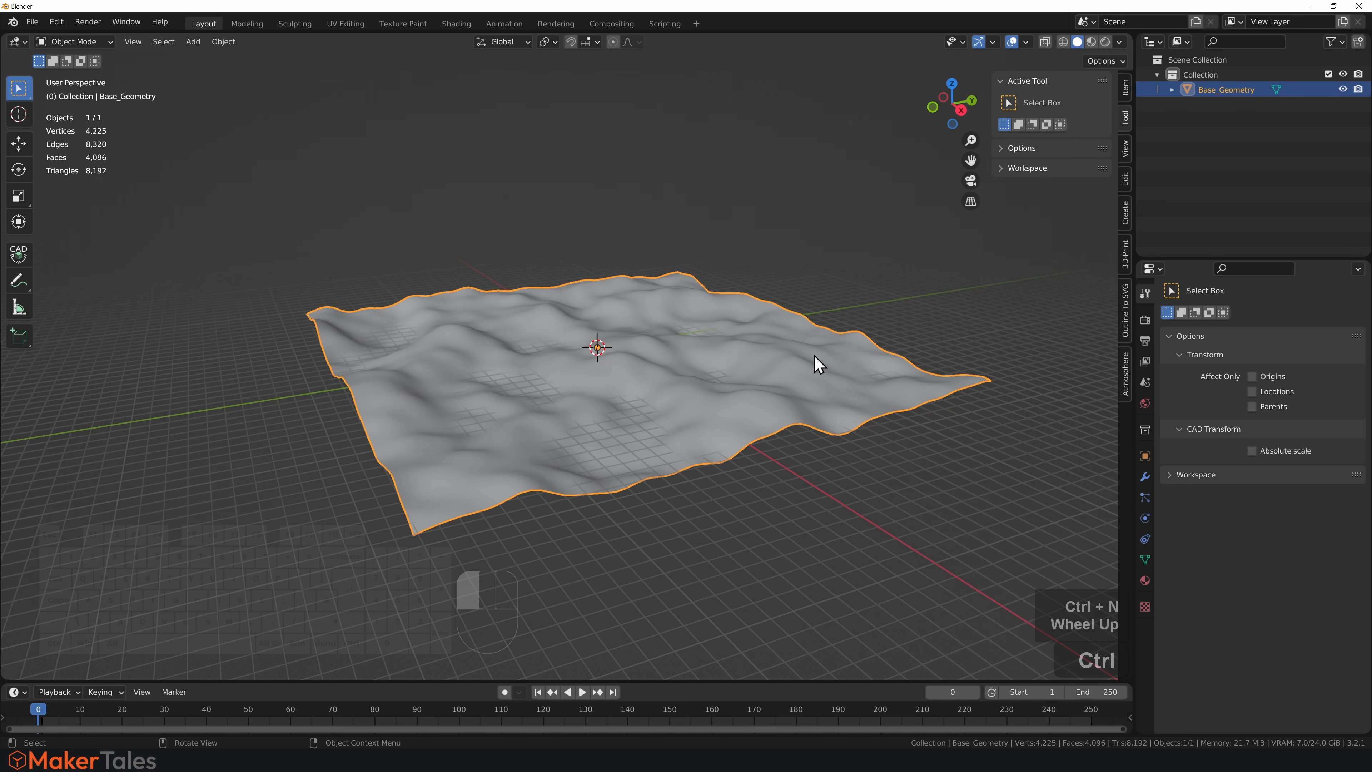
# Switch the viewport to material preview and enable Scene World lighting.
pyautogui.moveTo(925, 324); pyautogui.dragTo(683, 321, button='middle')
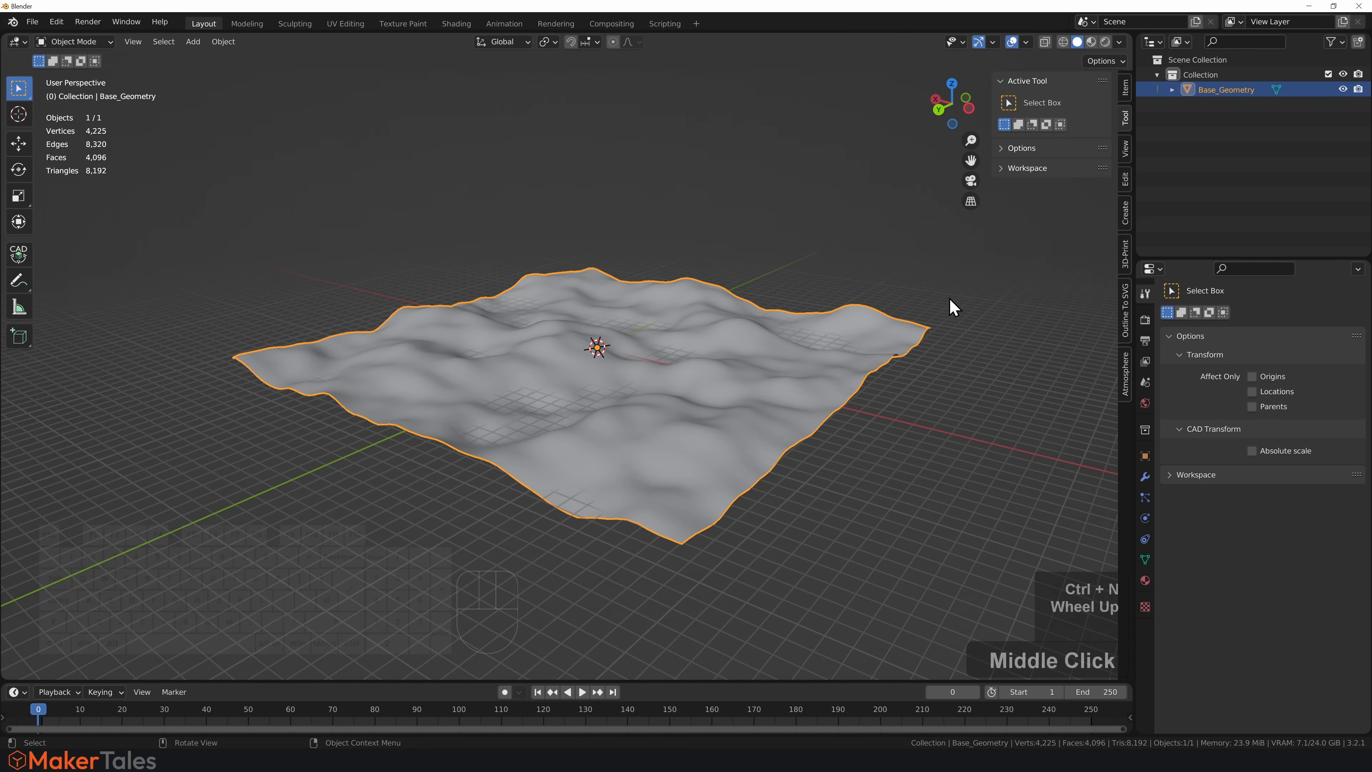
pyautogui.click(1091, 41)
pyautogui.click(1120, 43)
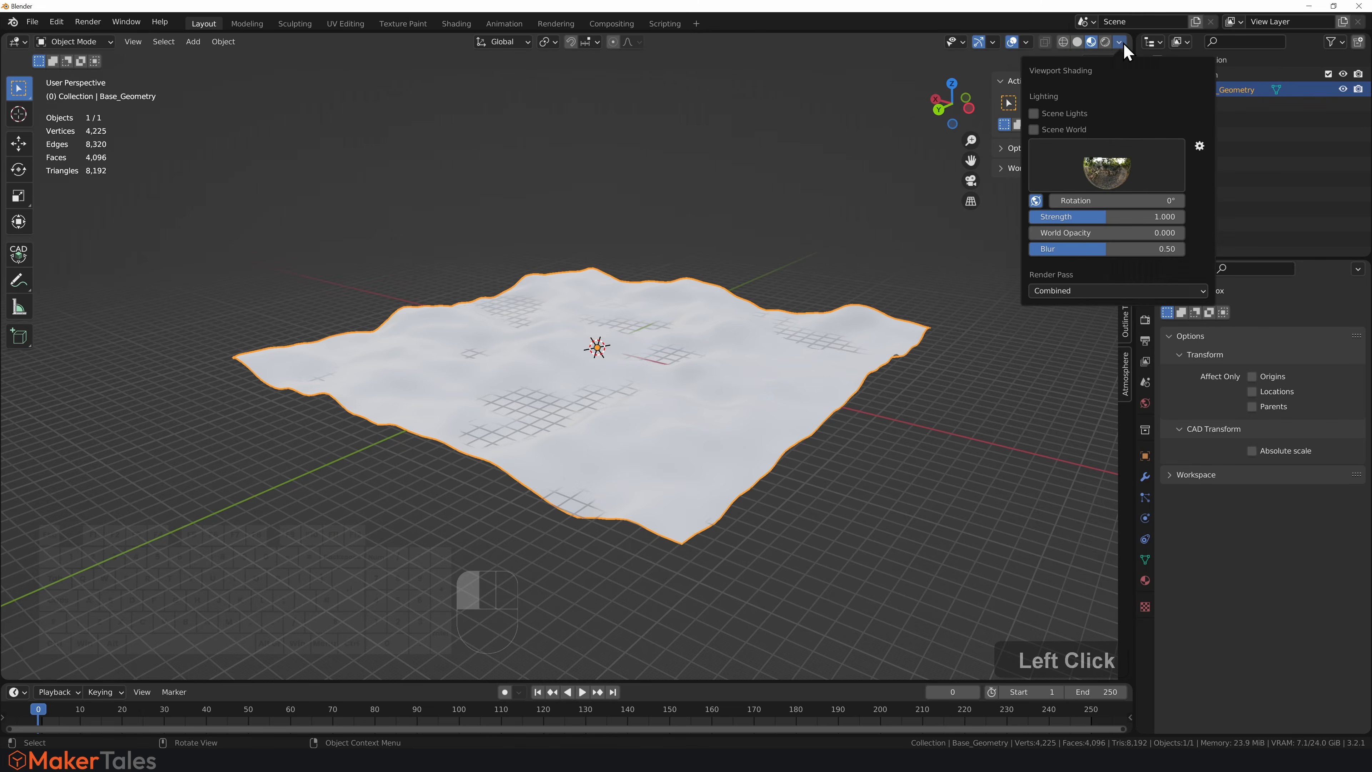
pyautogui.click(1033, 130)
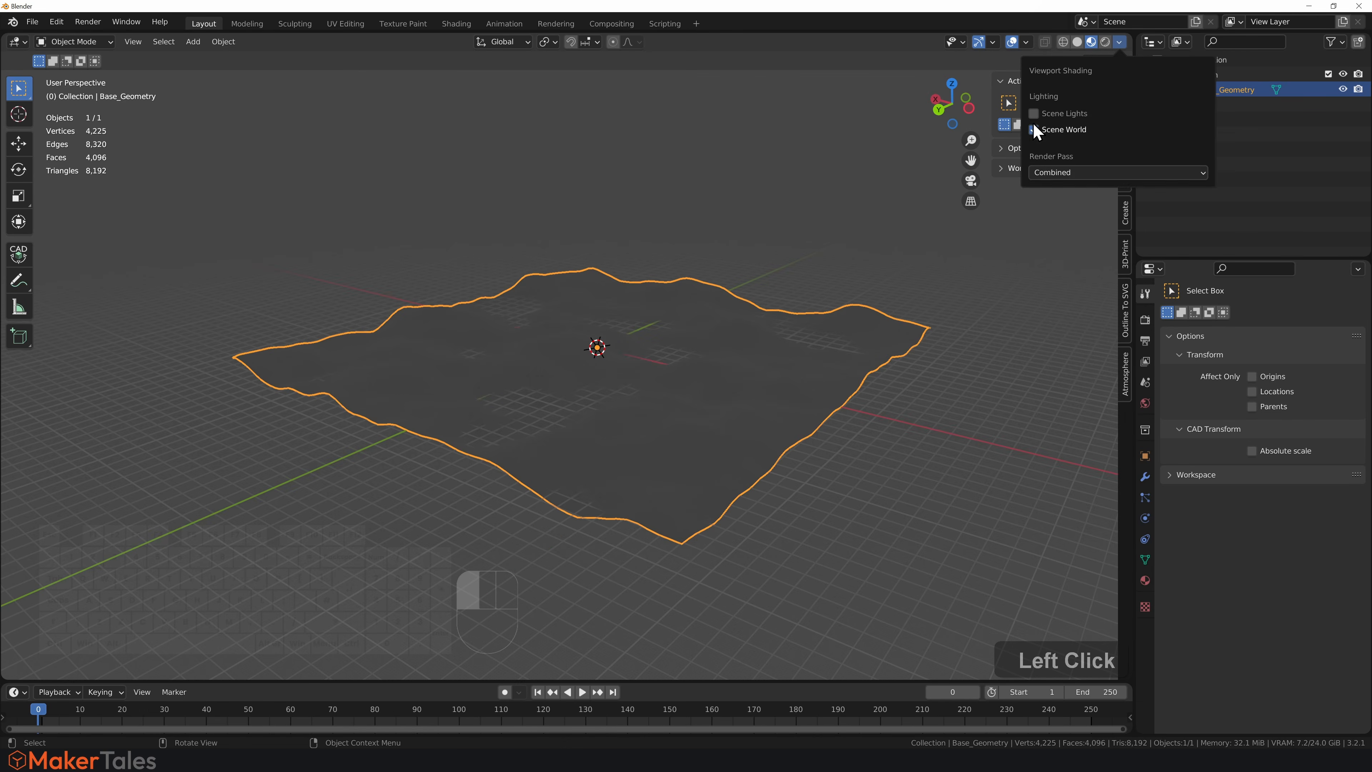
# Assign an Environment Texture to the world background color.
pyautogui.click(1145, 405)
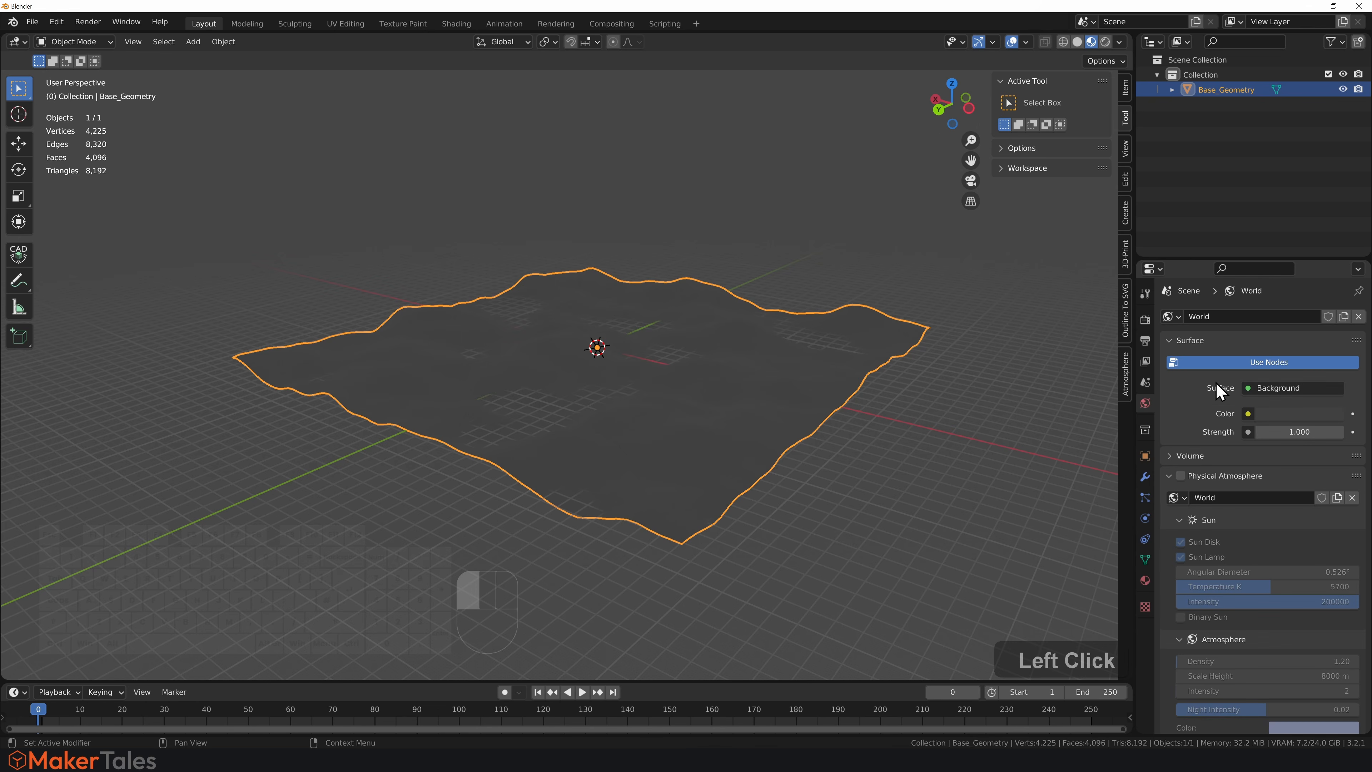
pyautogui.click(1247, 414)
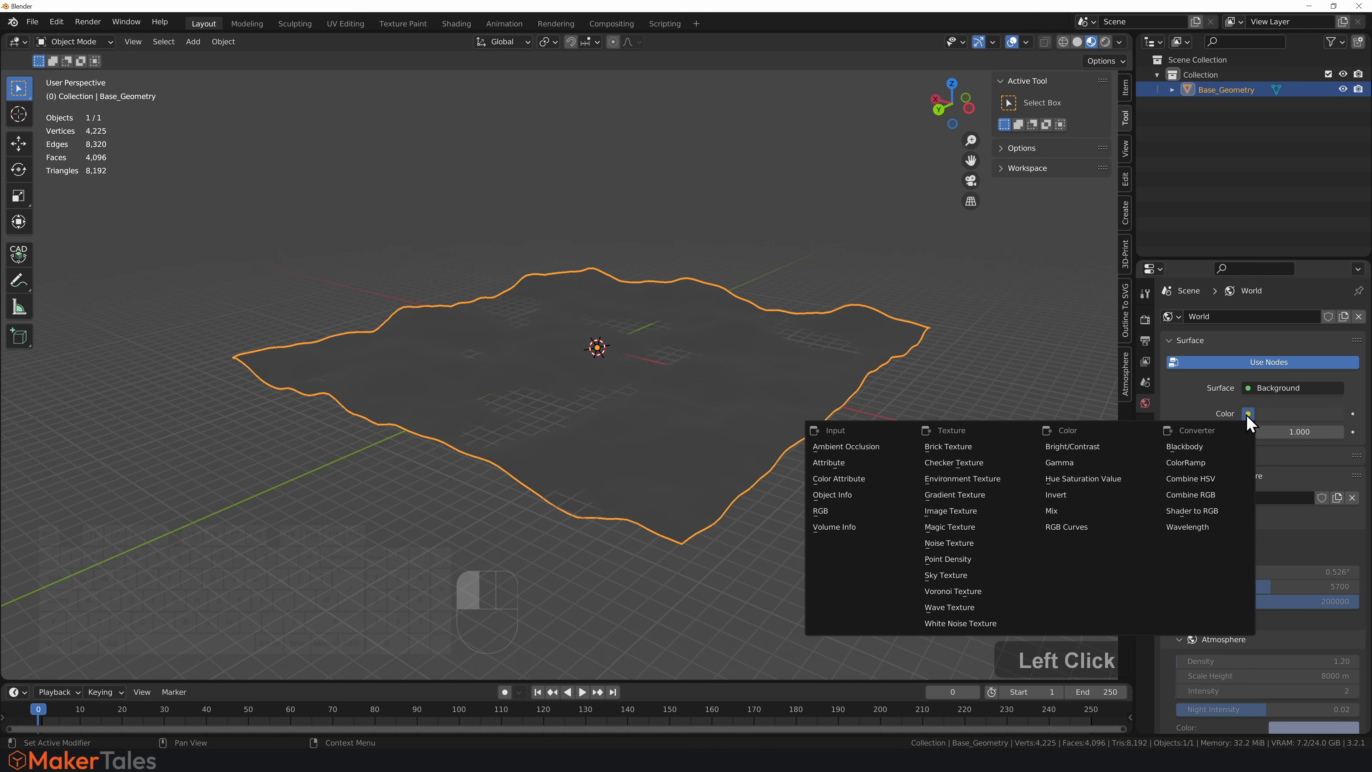
pyautogui.click(967, 479)
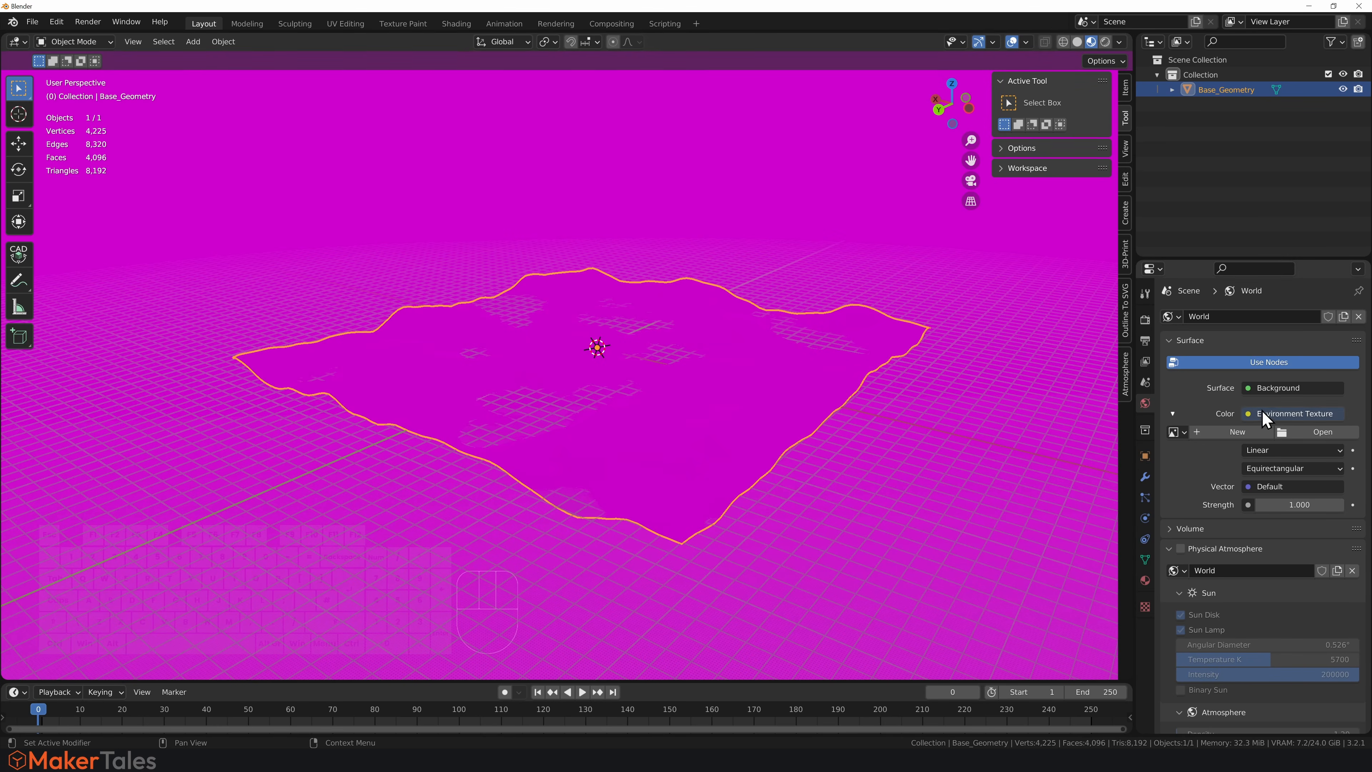
# Filter the Downloads folder for exr and load fouriesburg_mountain_midday_4k.exr as the world's environment image.
pyautogui.click(1321, 432)
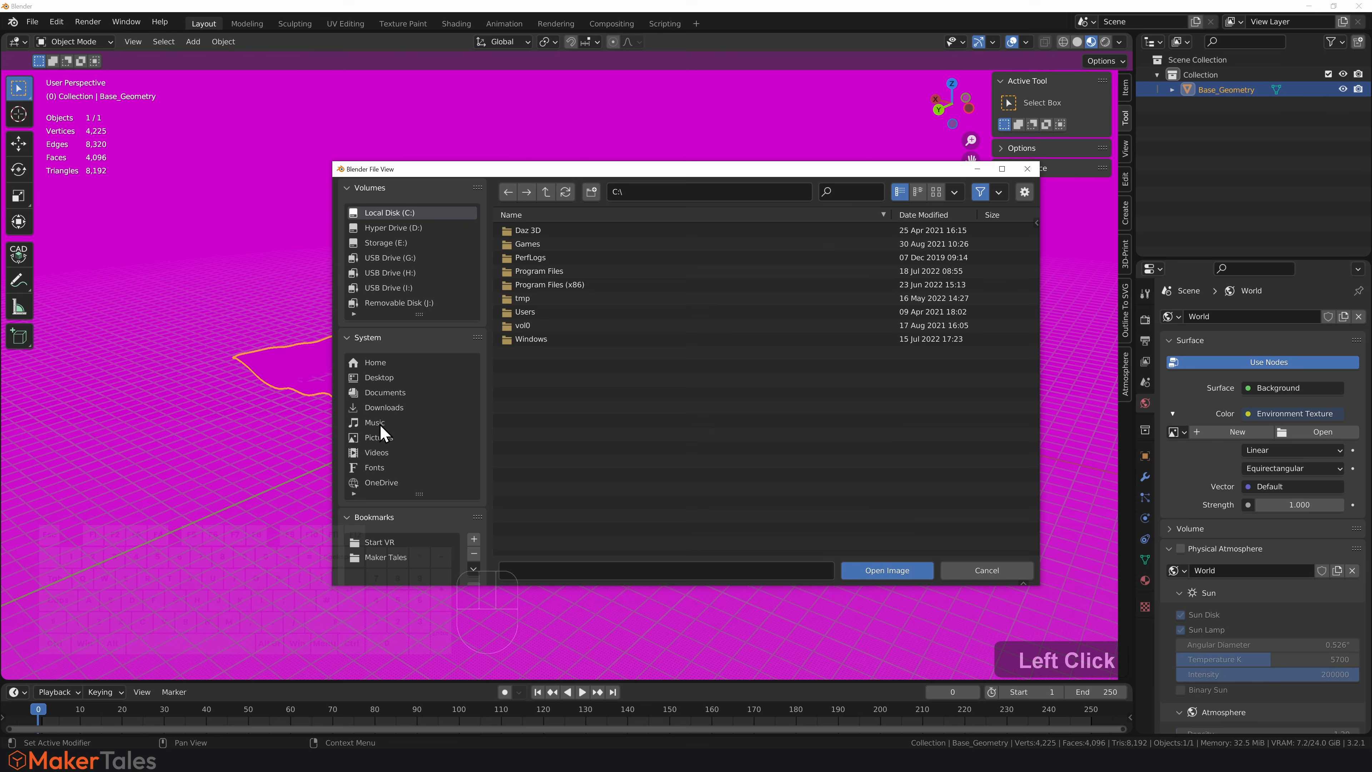
pyautogui.click(383, 407)
pyautogui.click(854, 190)
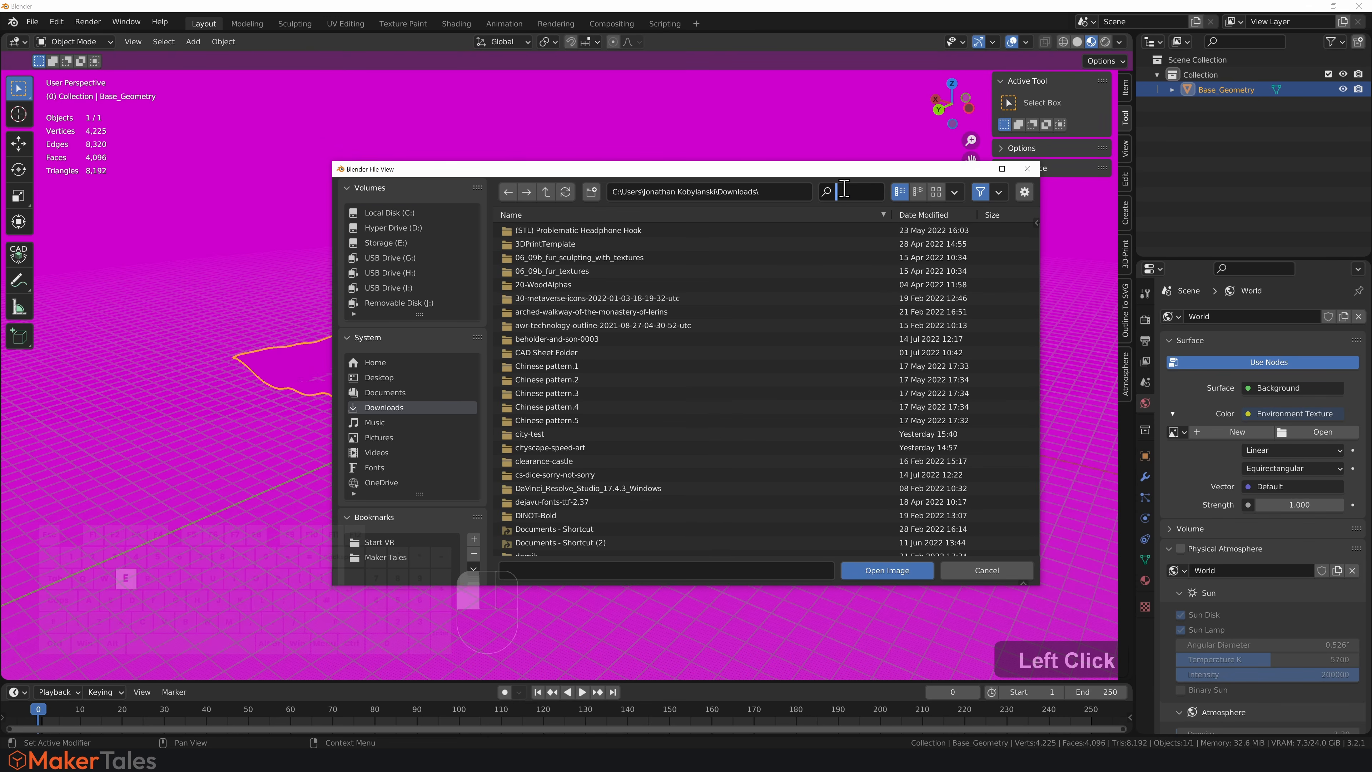
pyautogui.write('exr')
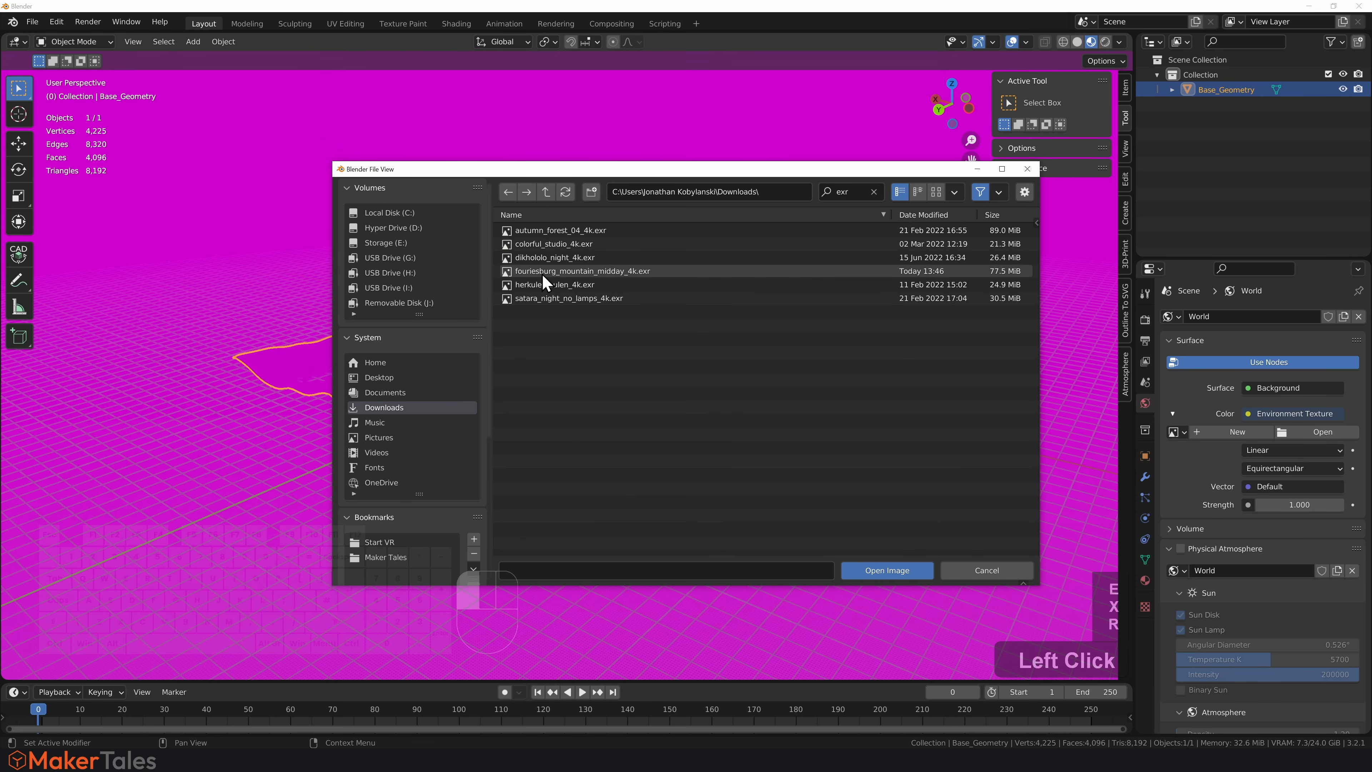
pyautogui.doubleClick(543, 272)
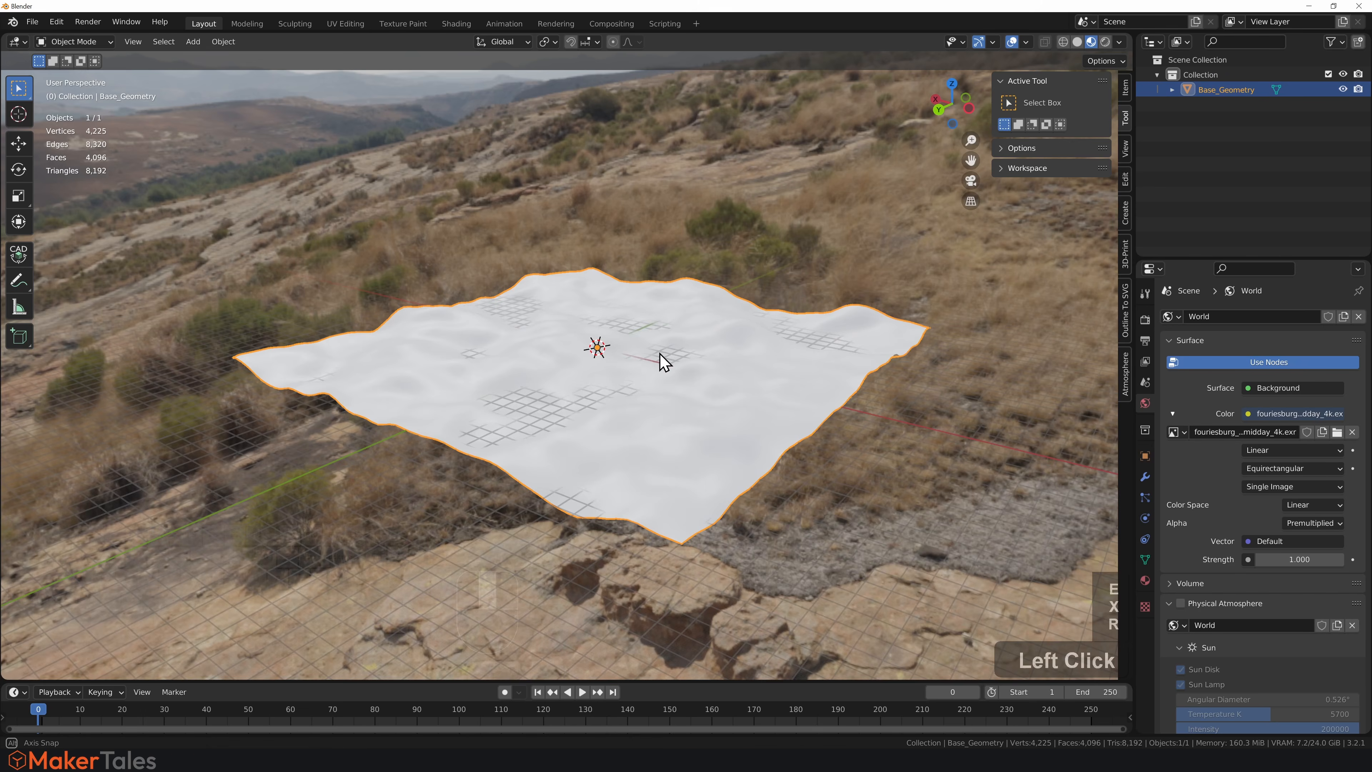
# Display the terrain's transform dimensions and examine its surface up close to judge its scale.
pyautogui.moveTo(663, 361)
pyautogui.mouseDown(button='middle')
pyautogui.moveTo(658, 315)
pyautogui.moveTo(682, 304)
pyautogui.moveTo(735, 354)
pyautogui.moveTo(680, 365)
pyautogui.moveTo(669, 346)
pyautogui.moveTo(668, 360)
pyautogui.mouseUp(button='middle')
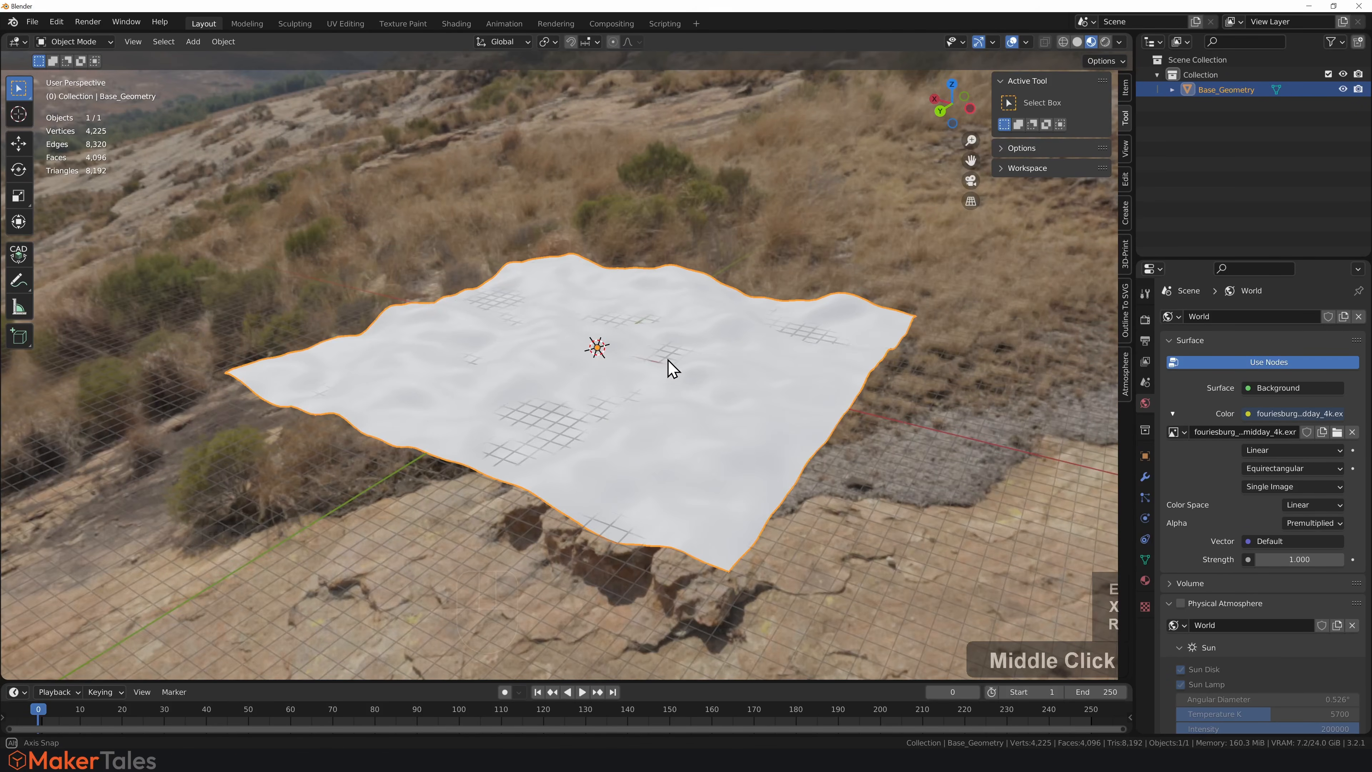
pyautogui.scroll(4, 665, 370)
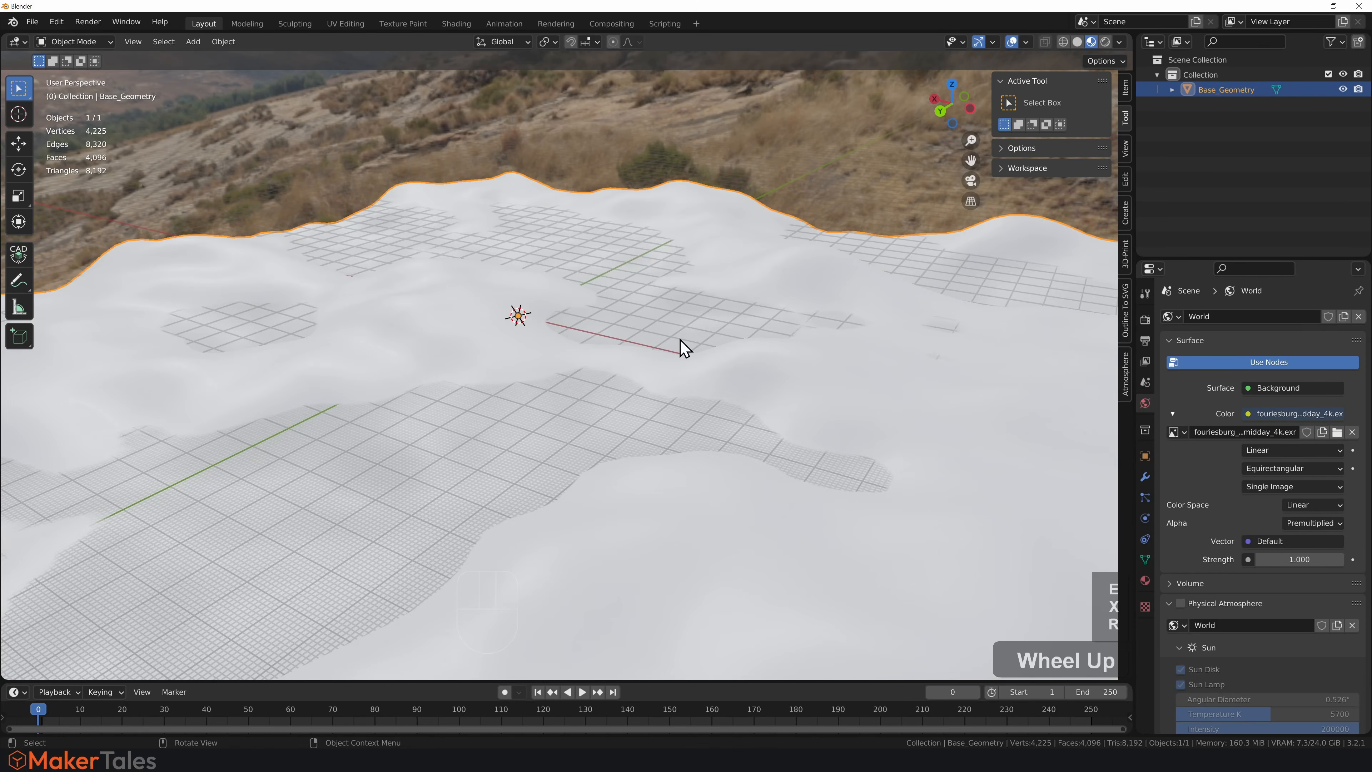
pyautogui.scroll(-5, 680, 339)
pyautogui.scroll(3, 683, 372)
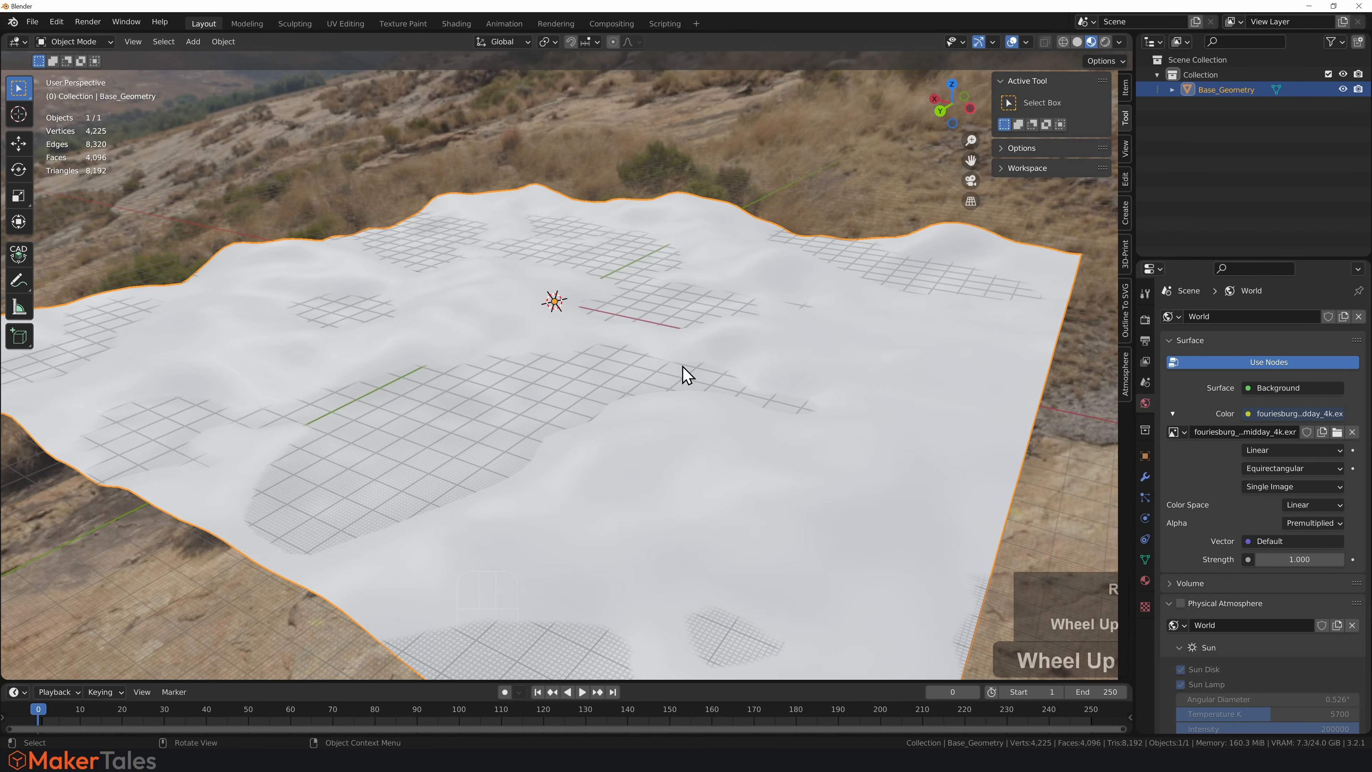
pyautogui.click(762, 153)
pyautogui.click(791, 282)
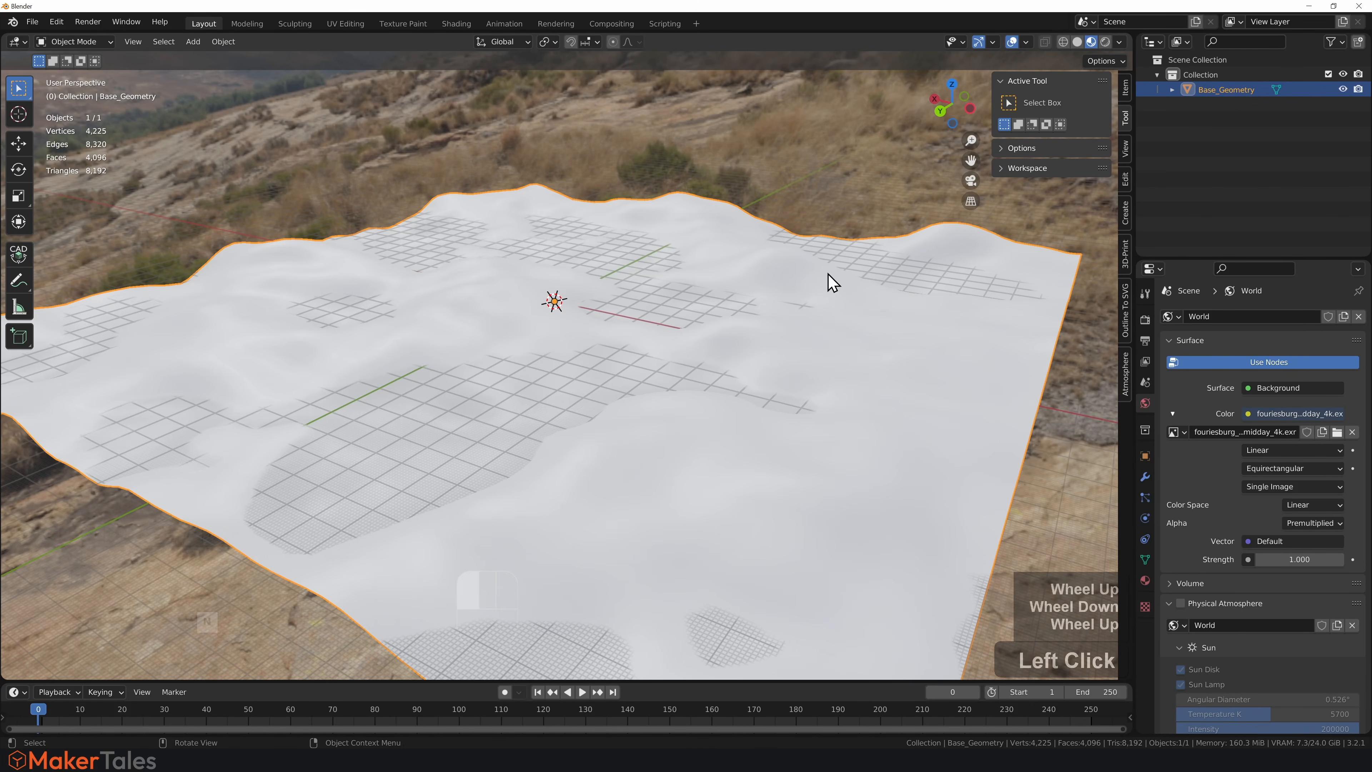
pyautogui.press('n')
pyautogui.press('n')
pyautogui.click(1126, 88)
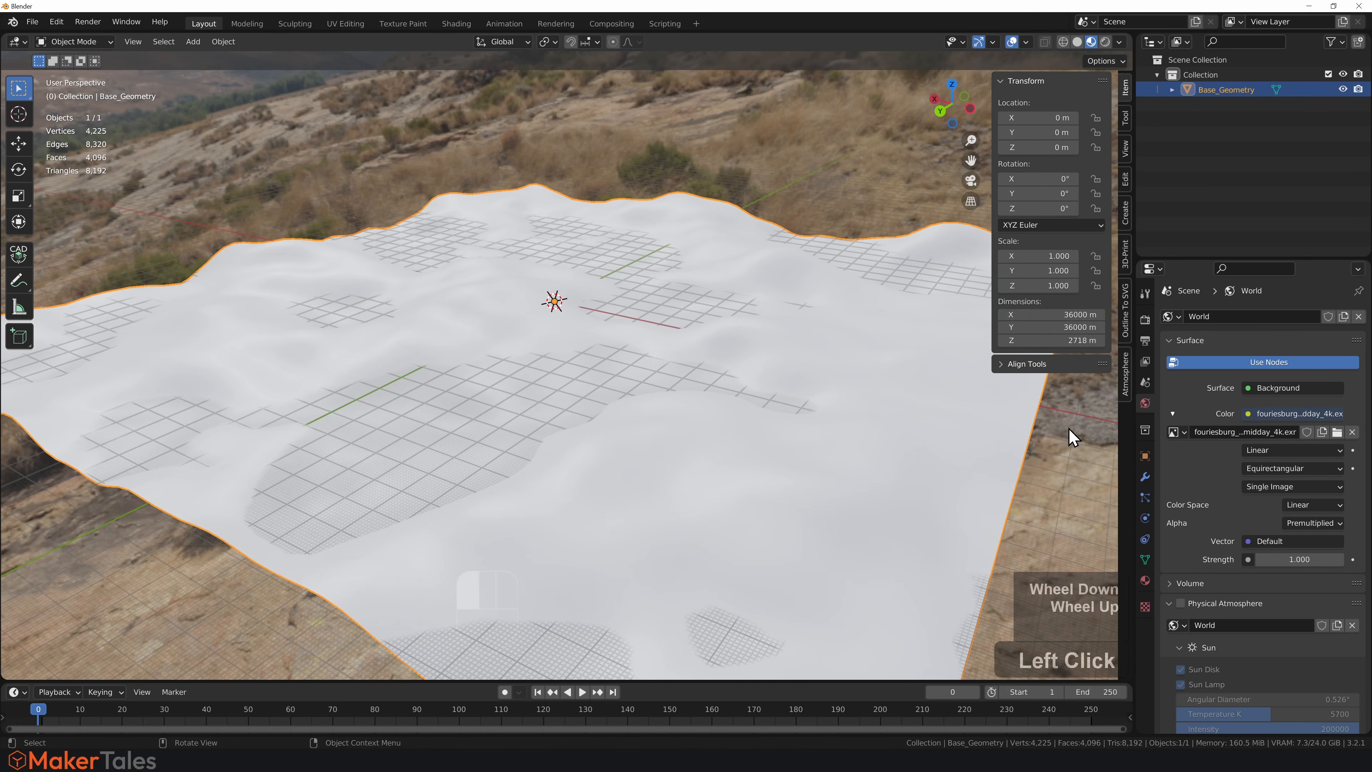
pyautogui.moveTo(509, 350); pyautogui.dragTo(598, 312, button='middle')
pyautogui.scroll(5, 588, 351)
pyautogui.scroll(2, 588, 351)
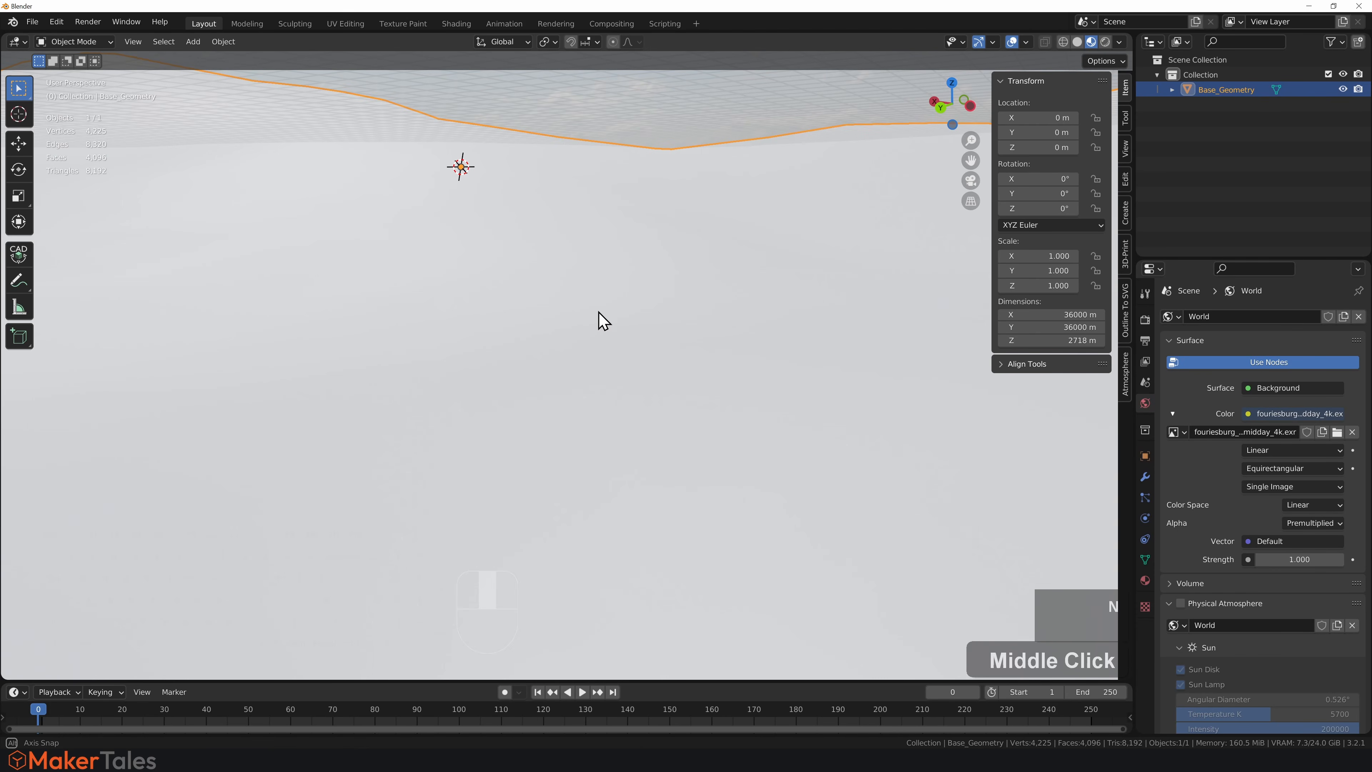
pyautogui.scroll(-4, 604, 303)
pyautogui.scroll(3, 604, 320)
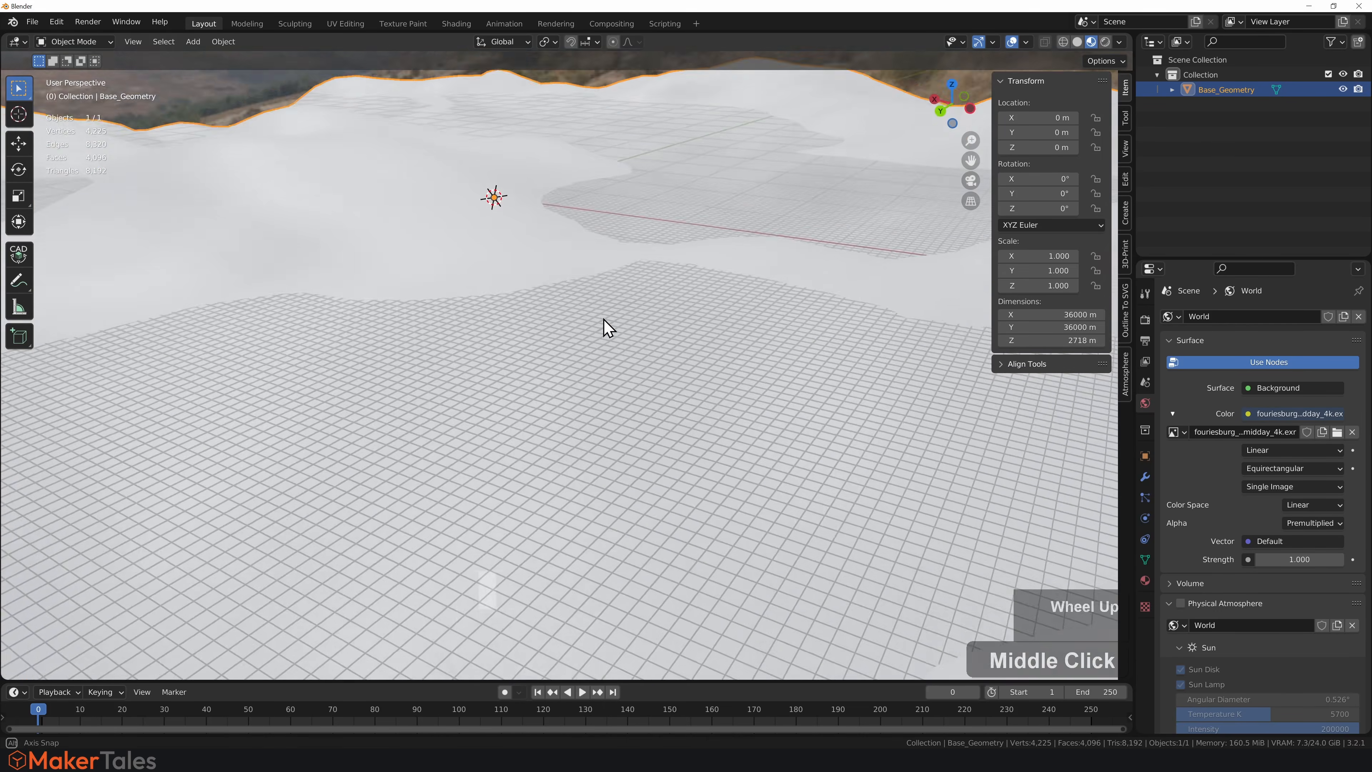
pyautogui.scroll(-4, 607, 329)
# Add a new material to the terrain and set its base color to a muted reddish brown.
pyautogui.click(1145, 580)
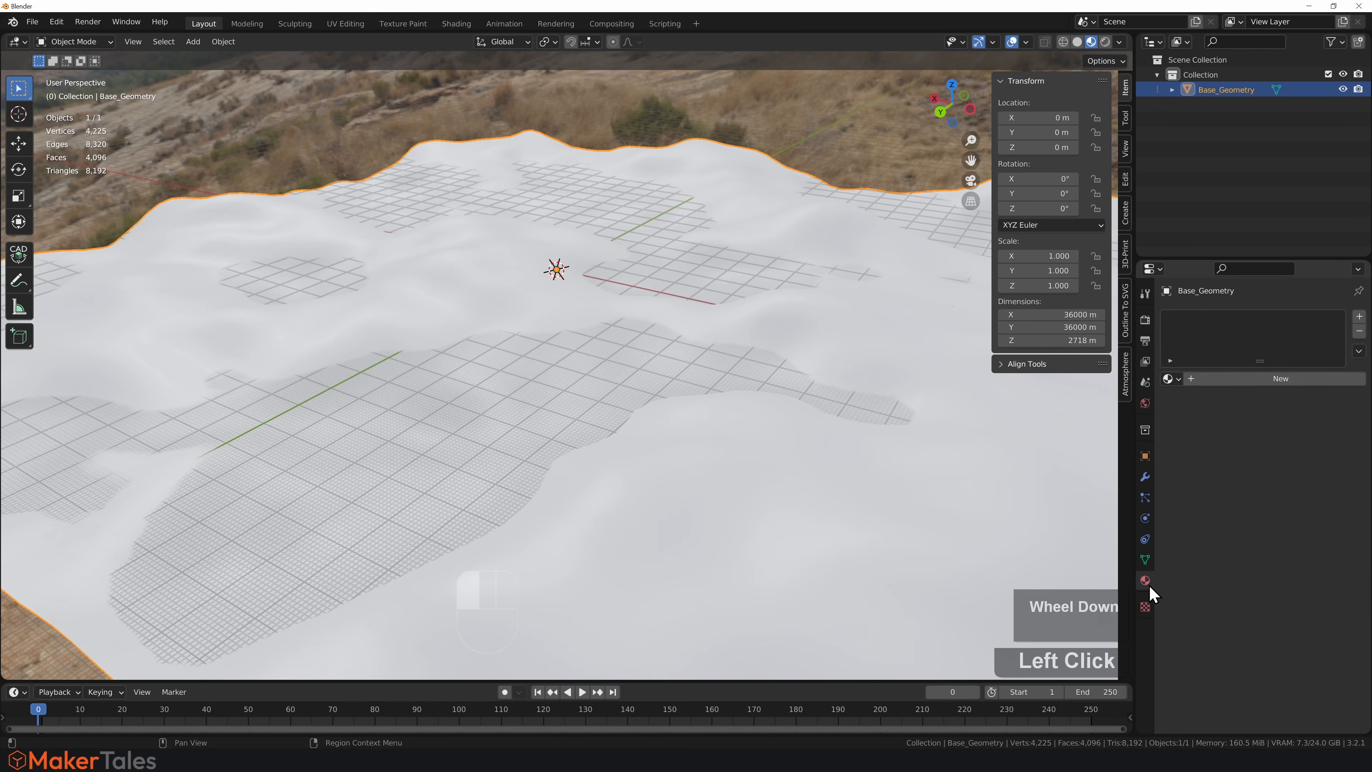
pyautogui.click(1226, 378)
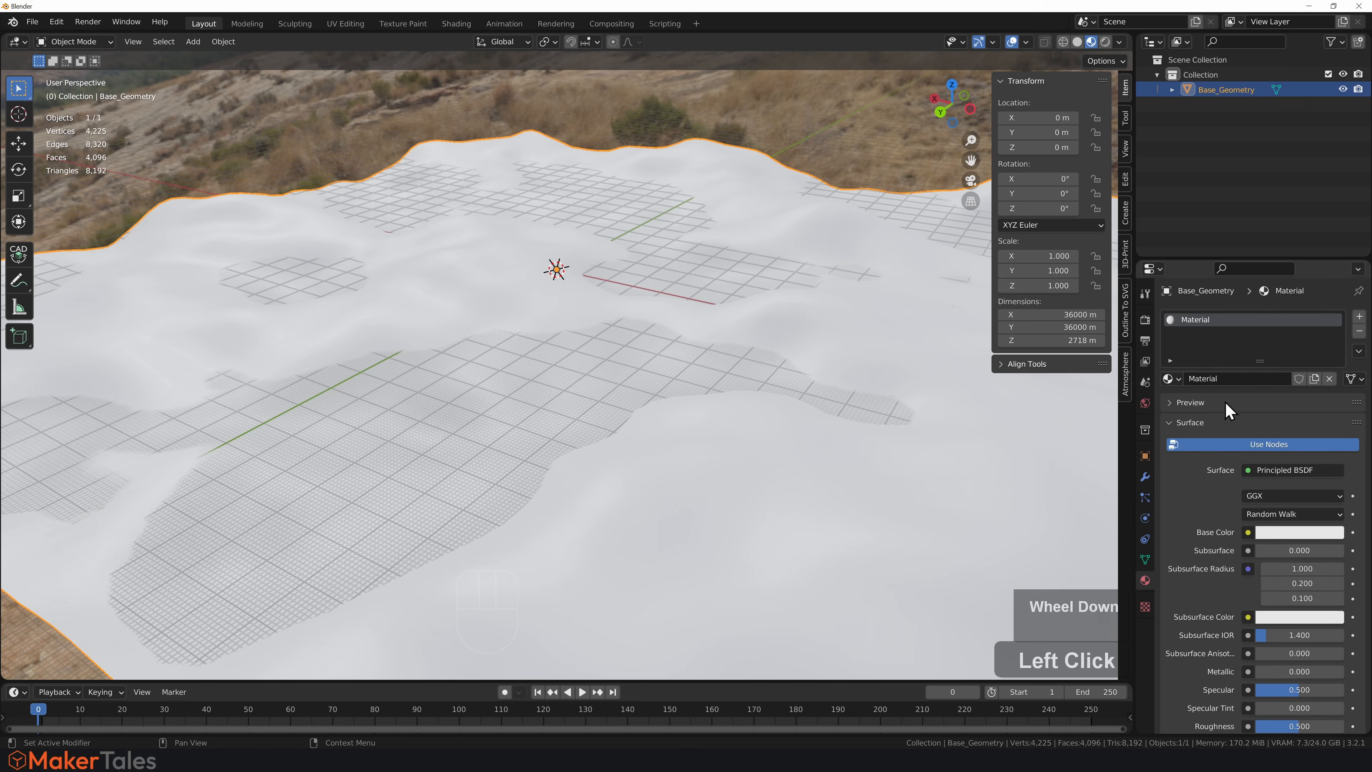
pyautogui.click(1291, 532)
pyautogui.click(1250, 397)
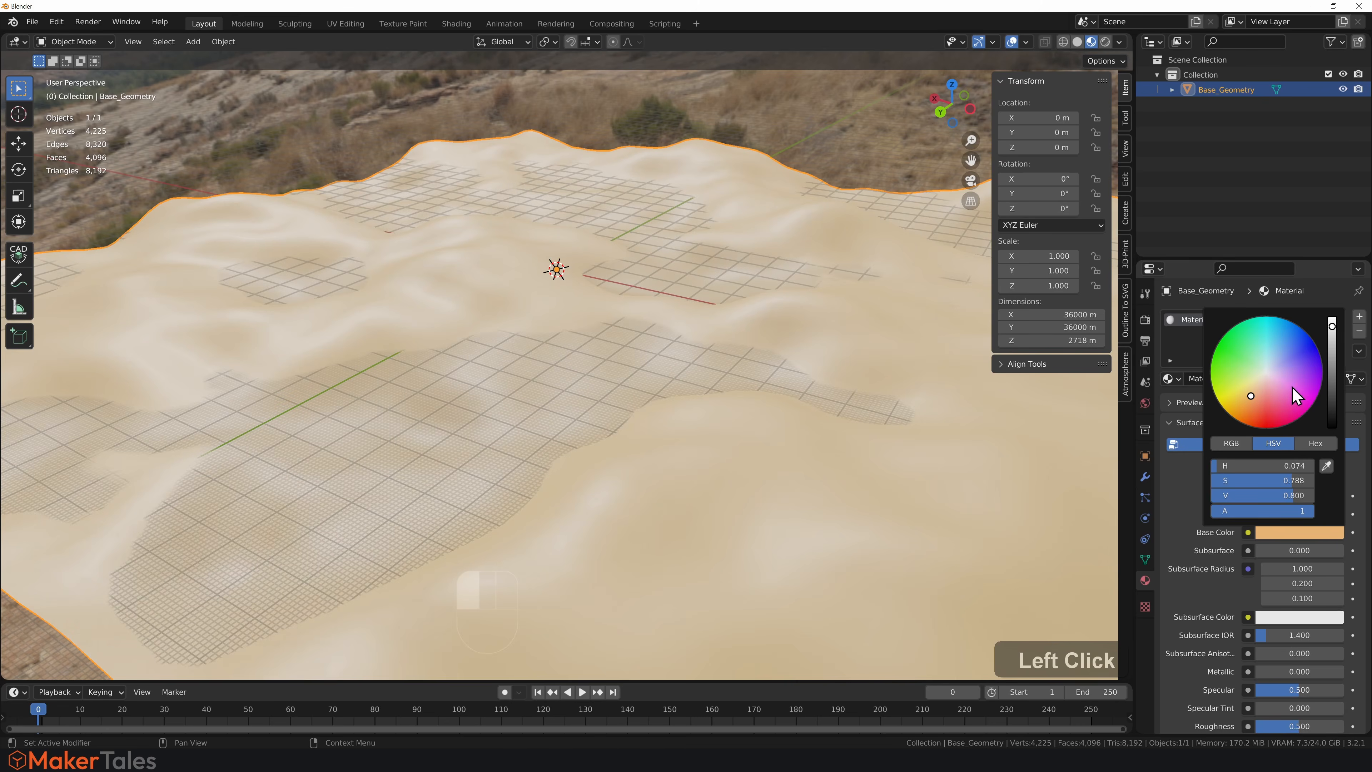
pyautogui.click(1329, 395)
pyautogui.moveTo(1332, 395); pyautogui.dragTo(1332, 378)
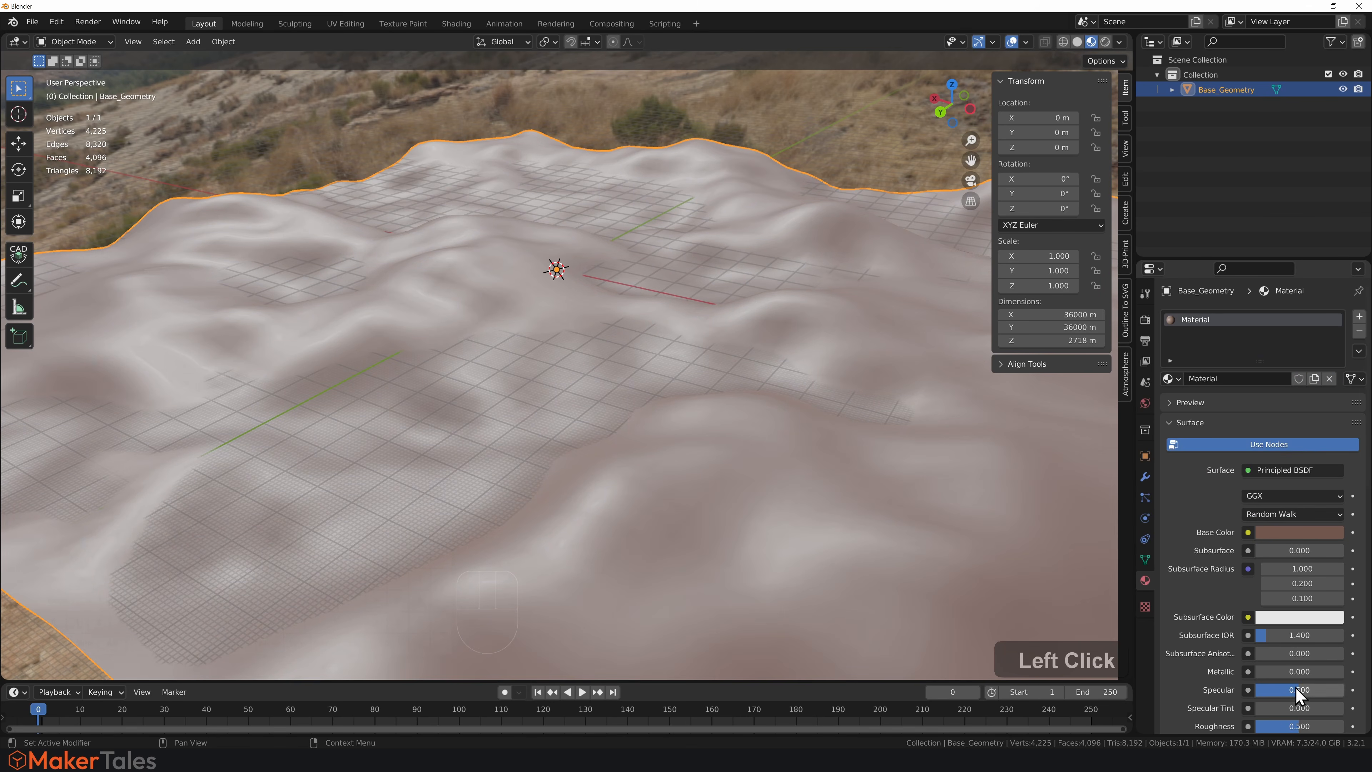
# Set the terrain material's specular to 0.448 and roughness to 0.747, and deselect the terrain.
pyautogui.moveTo(1295, 689)
pyautogui.mouseDown()
pyautogui.moveTo(1314, 689)
pyautogui.moveTo(1296, 691)
pyautogui.moveTo(1307, 726)
pyautogui.moveTo(1320, 726)
pyautogui.mouseUp()
pyautogui.click(684, 140)
pyautogui.moveTo(682, 288); pyautogui.dragTo(682, 282, button='middle')
pyautogui.scroll(-3, 681, 277)
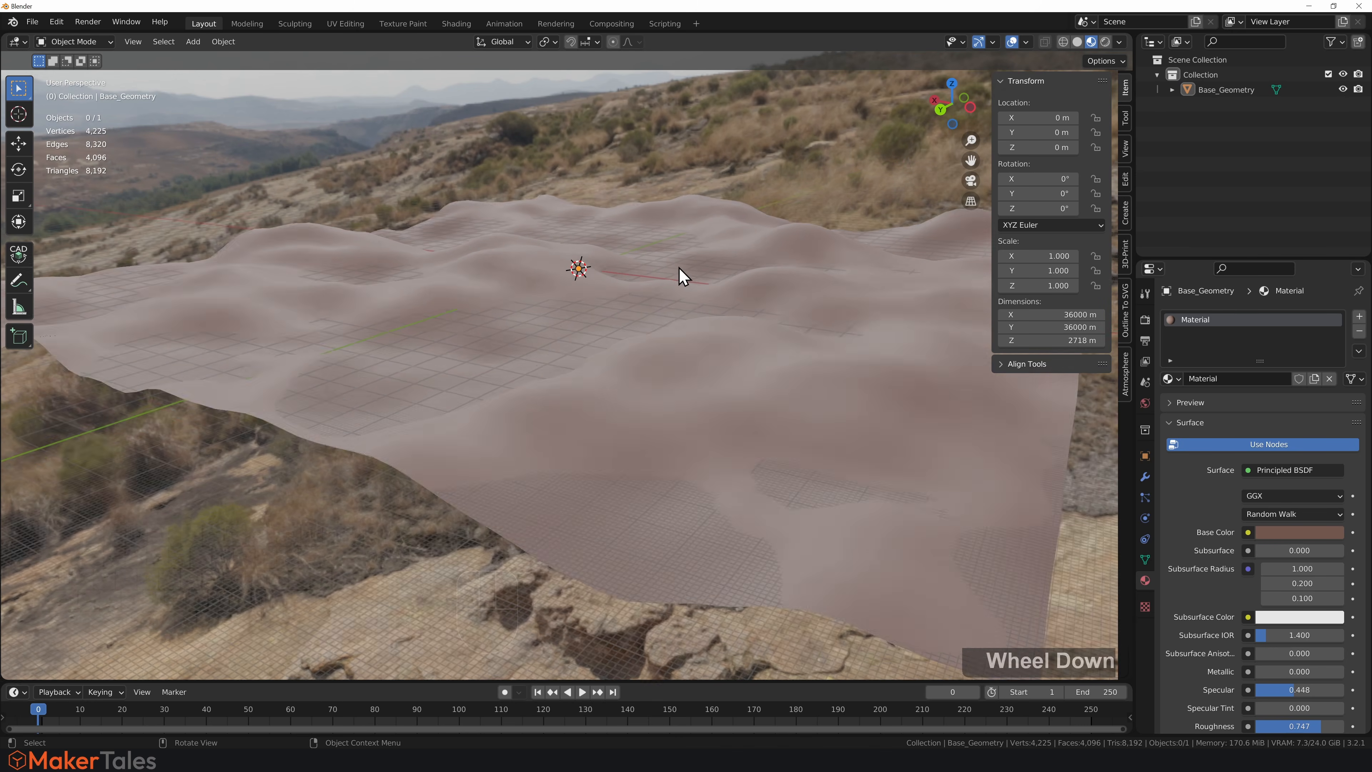
# Filter the add-ons in the preferences by "dy" to check the Lighting: Dynamic Sky add-on, and close the preferences.
pyautogui.keyDown('shift'); pyautogui.moveTo(698, 279); pyautogui.dragTo(645, 331, button='middle'); pyautogui.keyUp('shift')
pyautogui.click(56, 22)
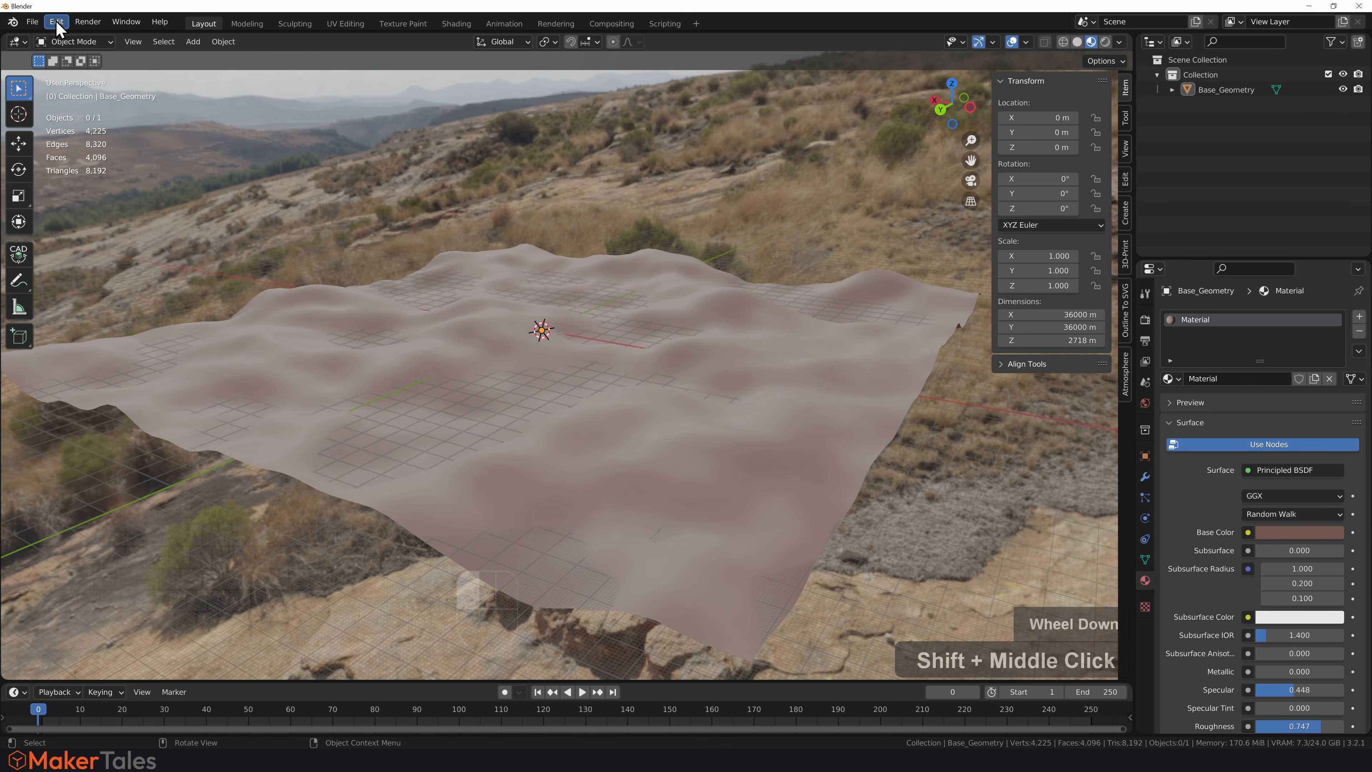
pyautogui.click(147, 244)
pyautogui.click(367, 103)
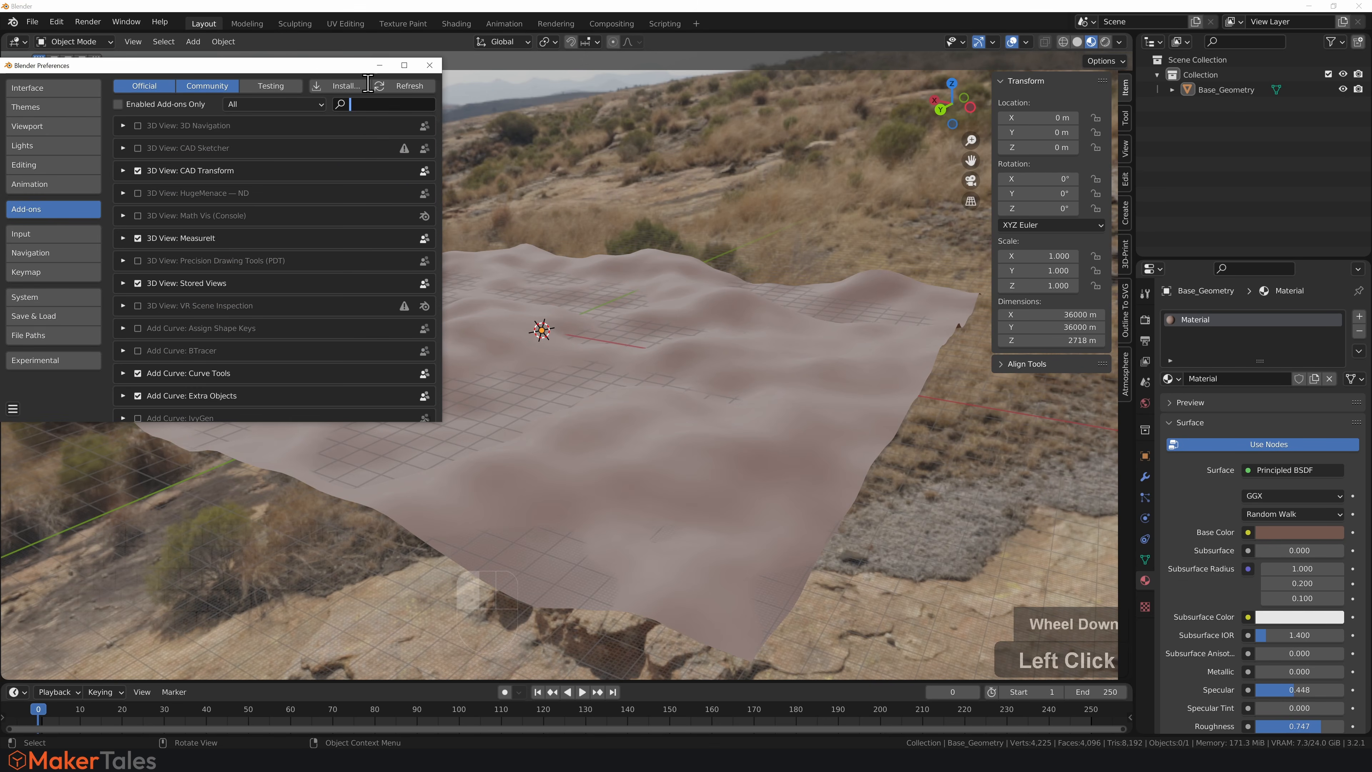
pyautogui.write('dy')
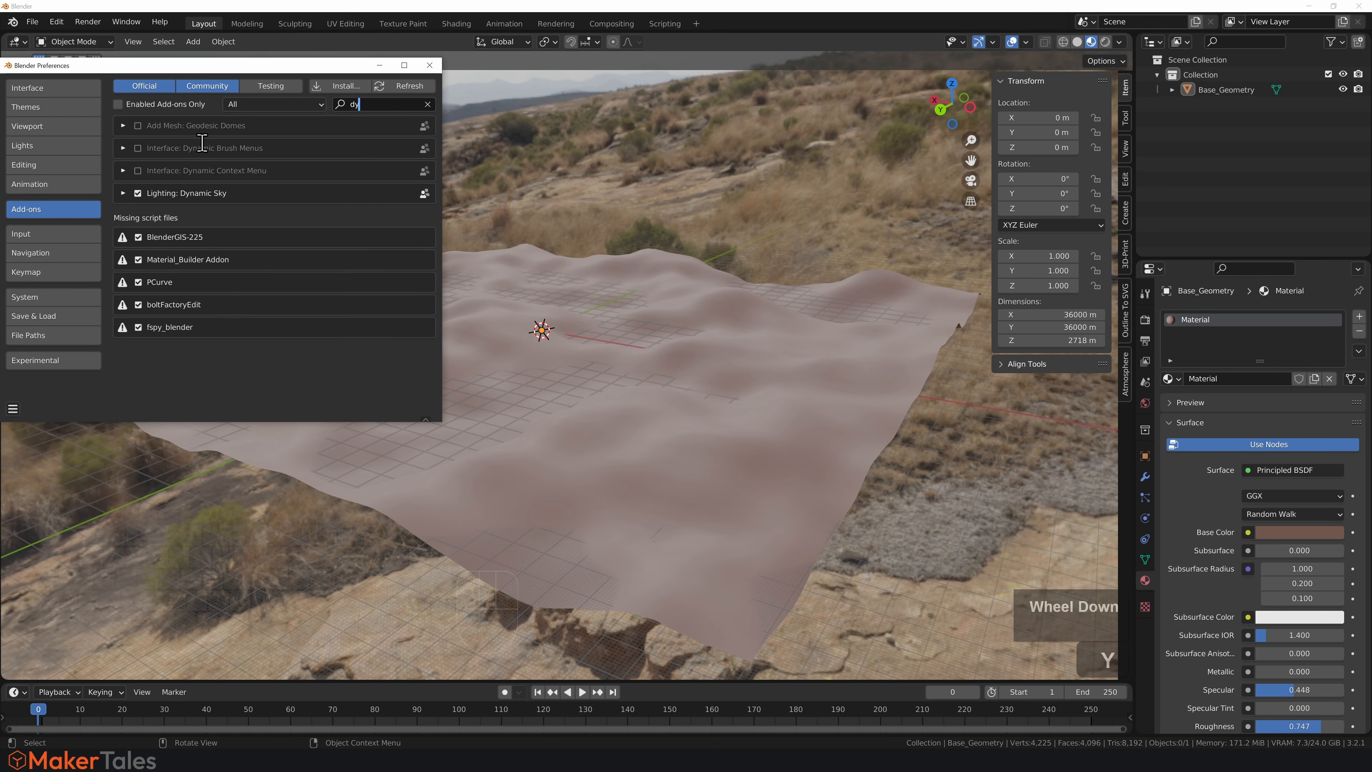
pyautogui.click(430, 65)
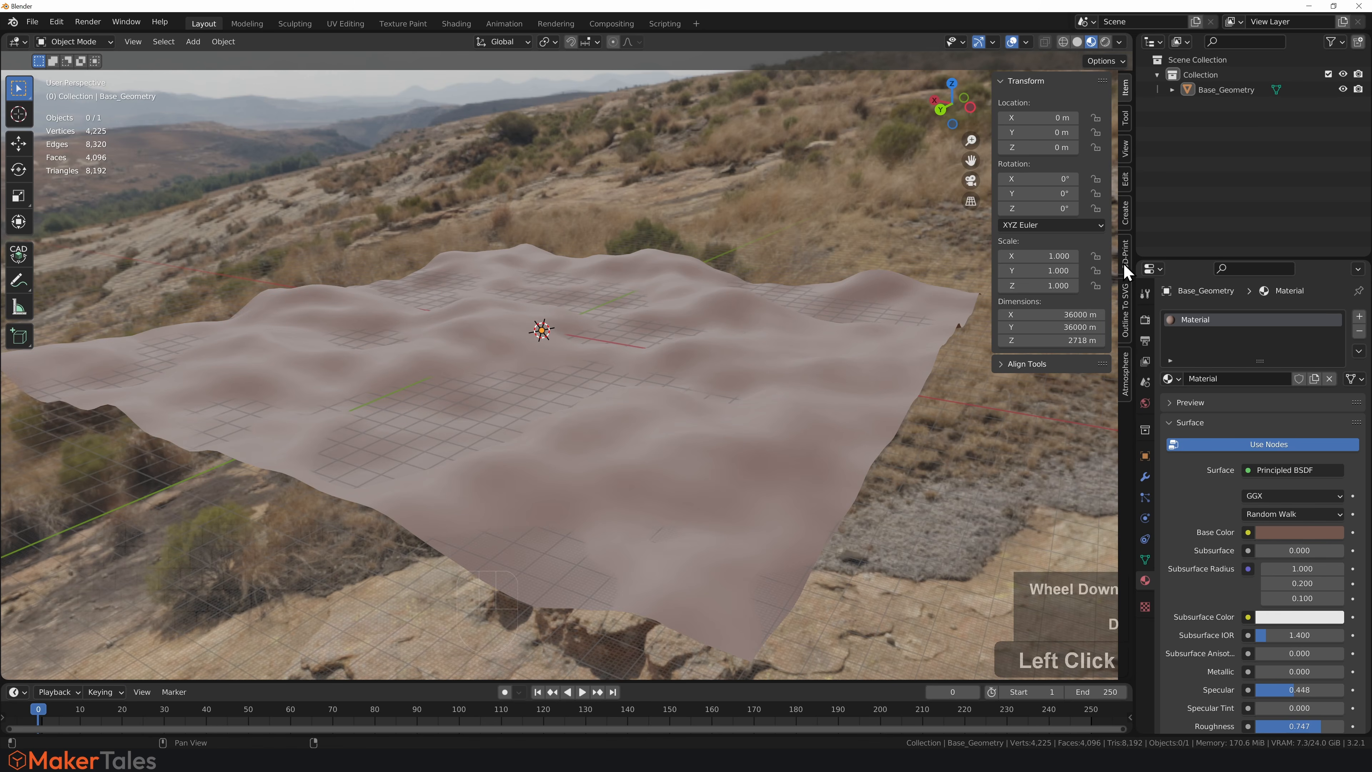
# Create a Dynamic Sky world and assign Dynamic_1 as the scene's active world.
pyautogui.click(1125, 216)
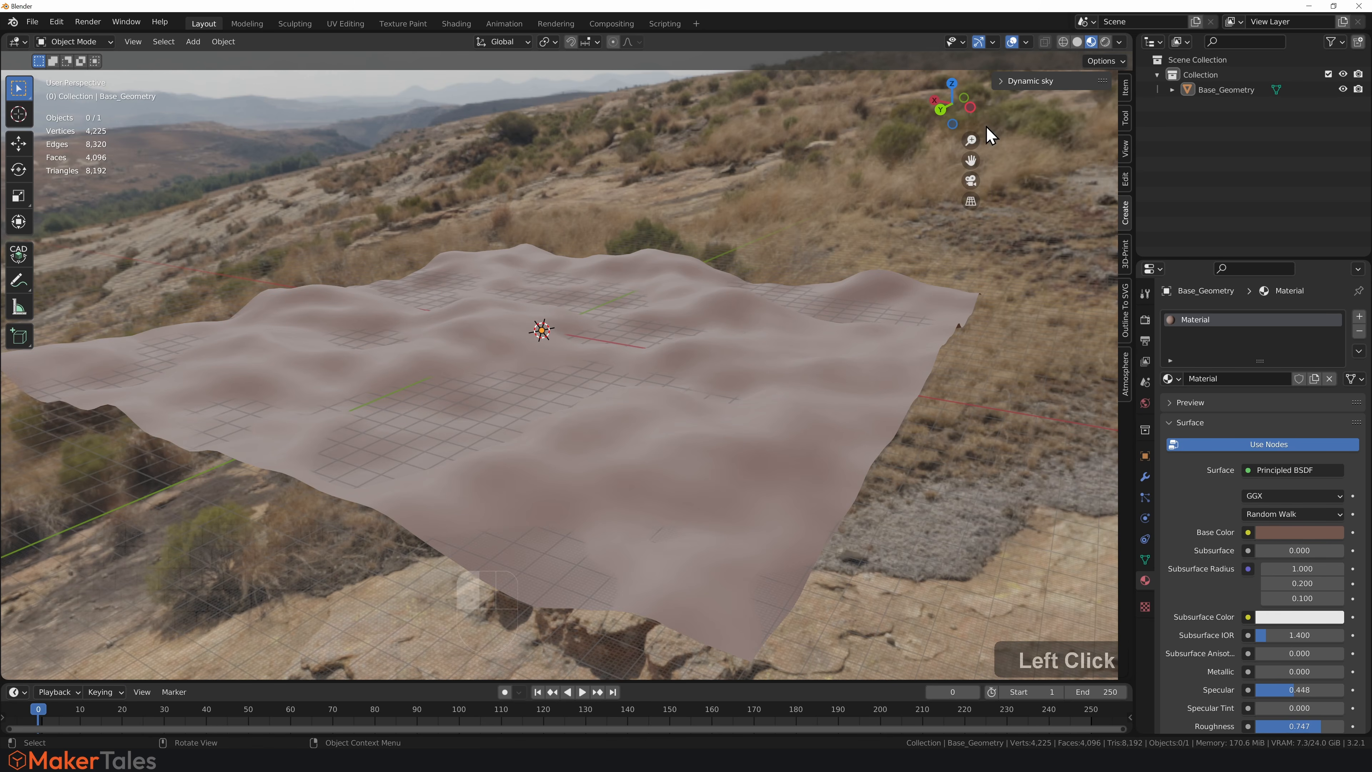
pyautogui.click(1004, 81)
pyautogui.click(1040, 104)
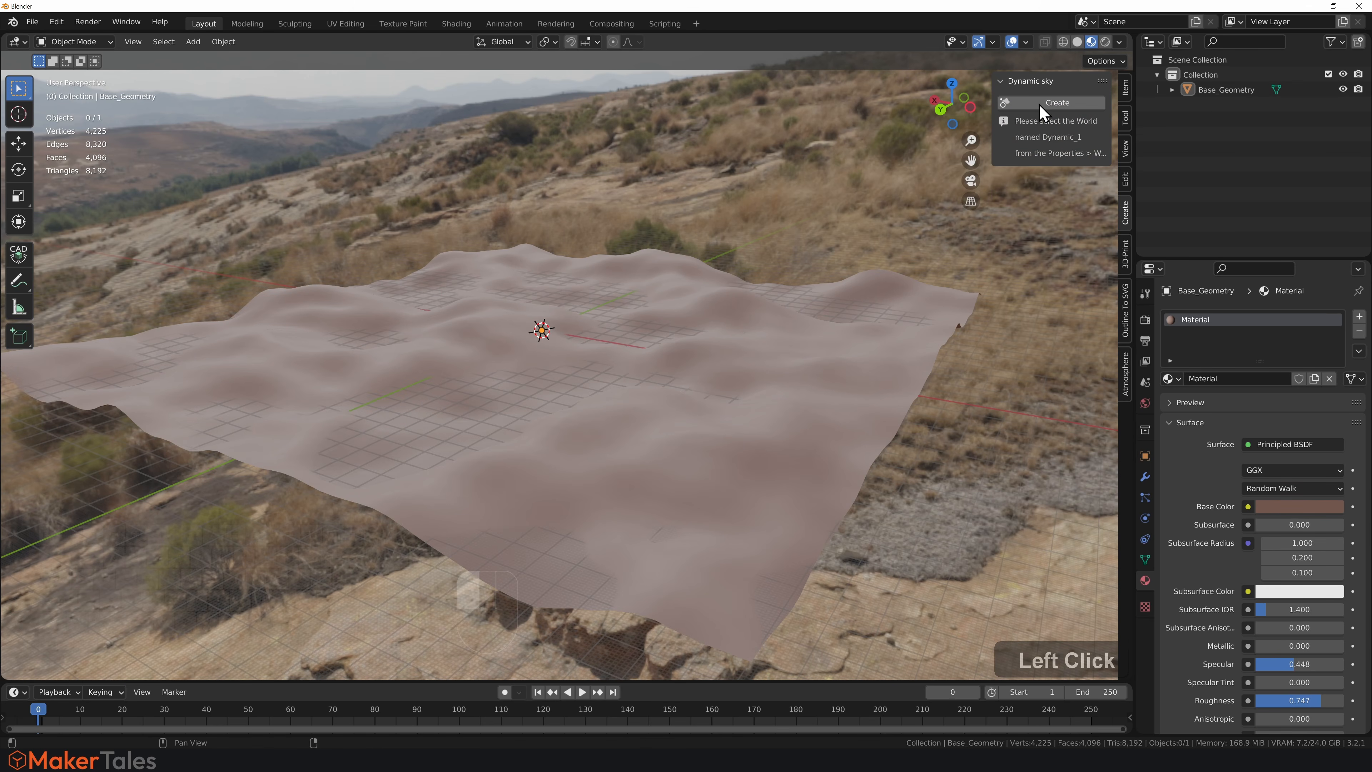
pyautogui.click(1145, 403)
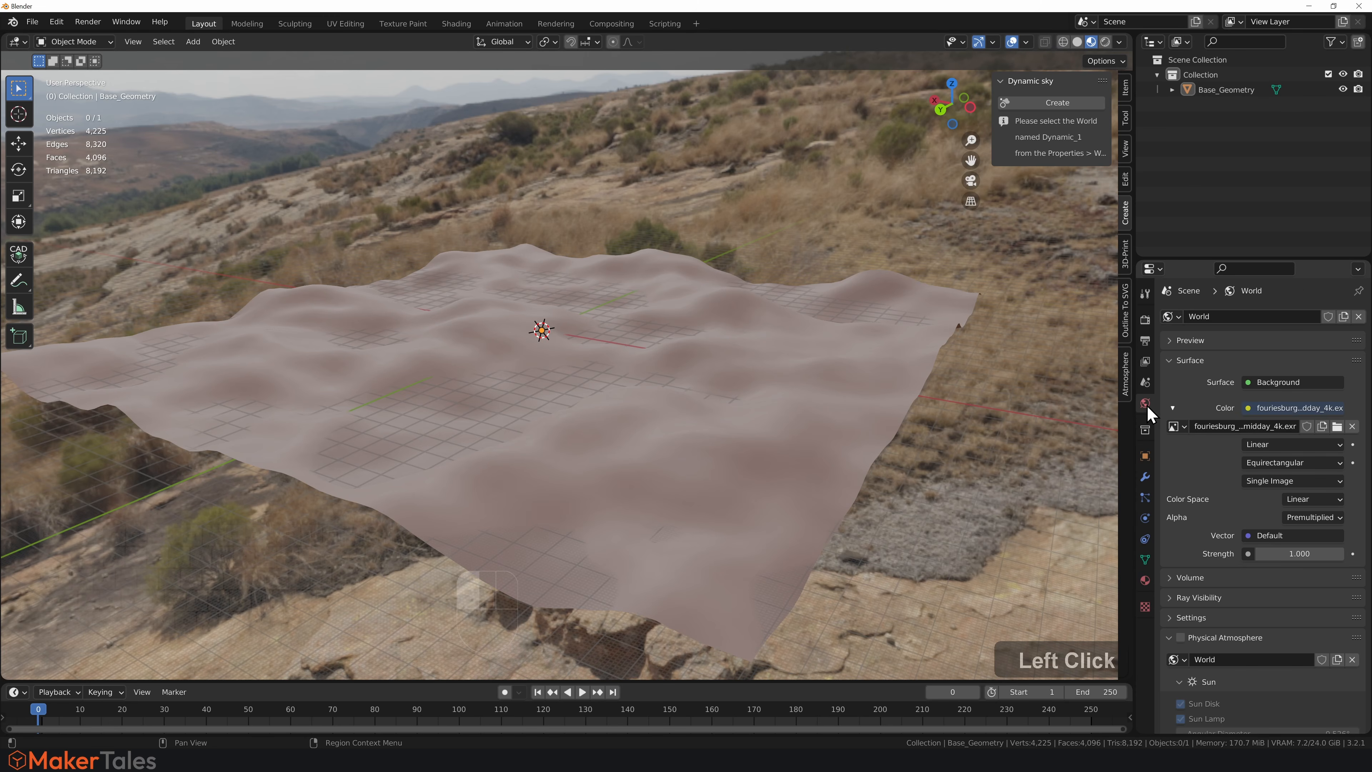
pyautogui.click(1177, 317)
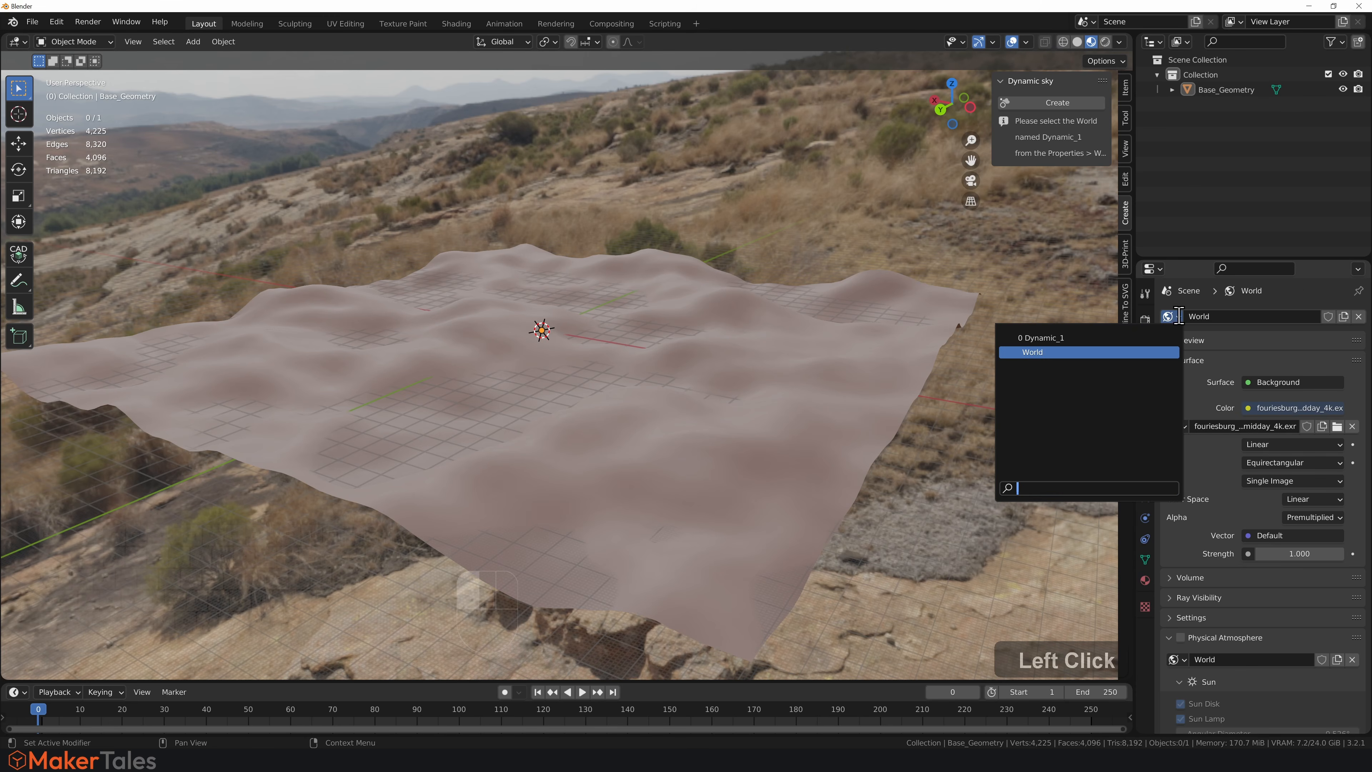
pyautogui.click(1044, 337)
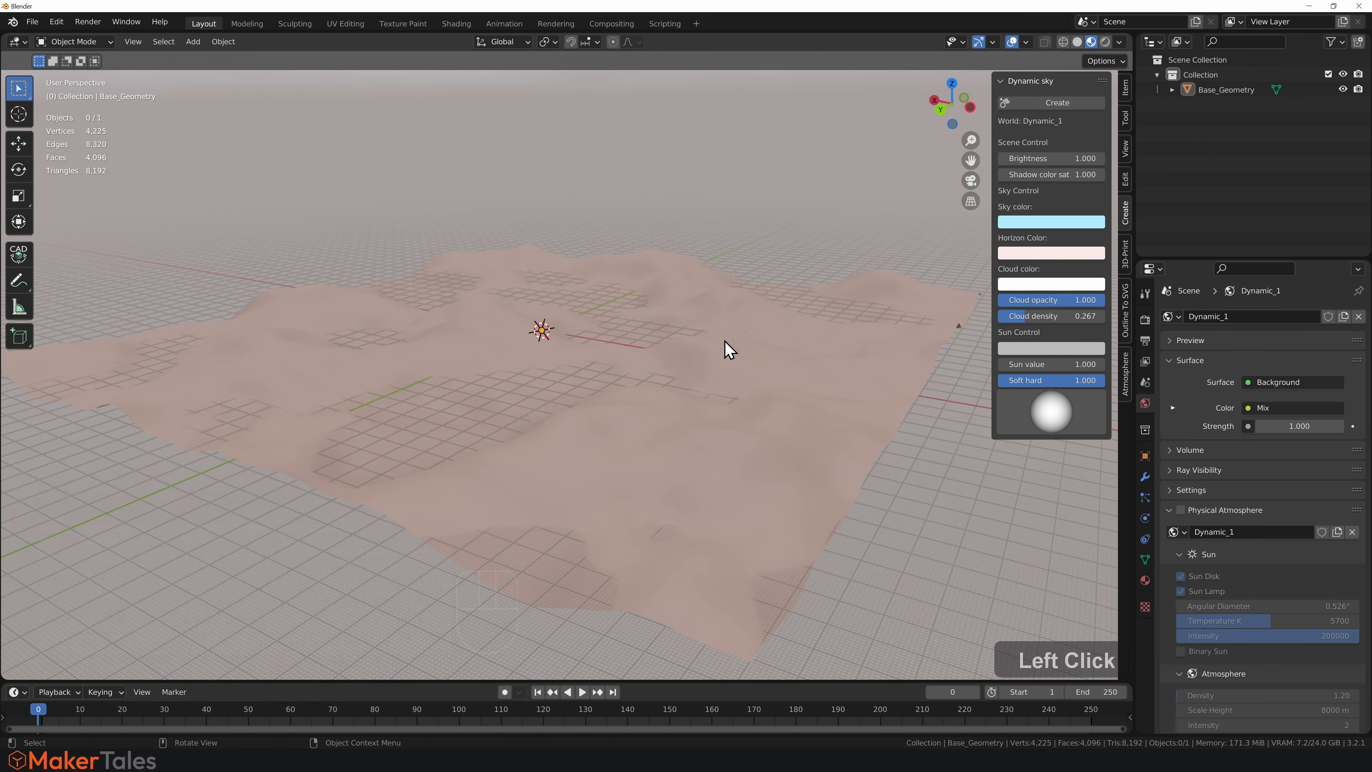
# Change the dynamic sky's sky color to a saturated blue and its horizon color to a pale blue.
pyautogui.scroll(-4, 734, 347)
pyautogui.moveTo(735, 353); pyautogui.dragTo(726, 420, button='middle')
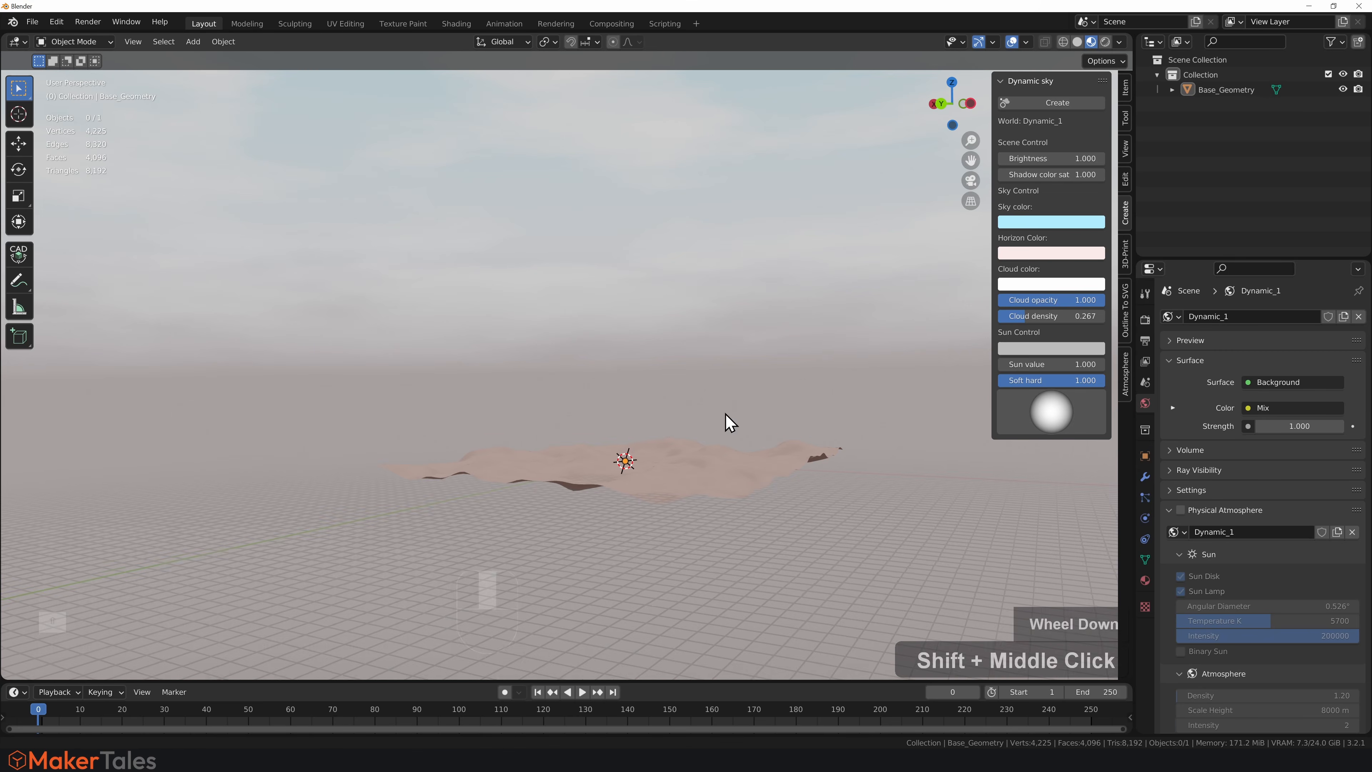
pyautogui.click(1045, 222)
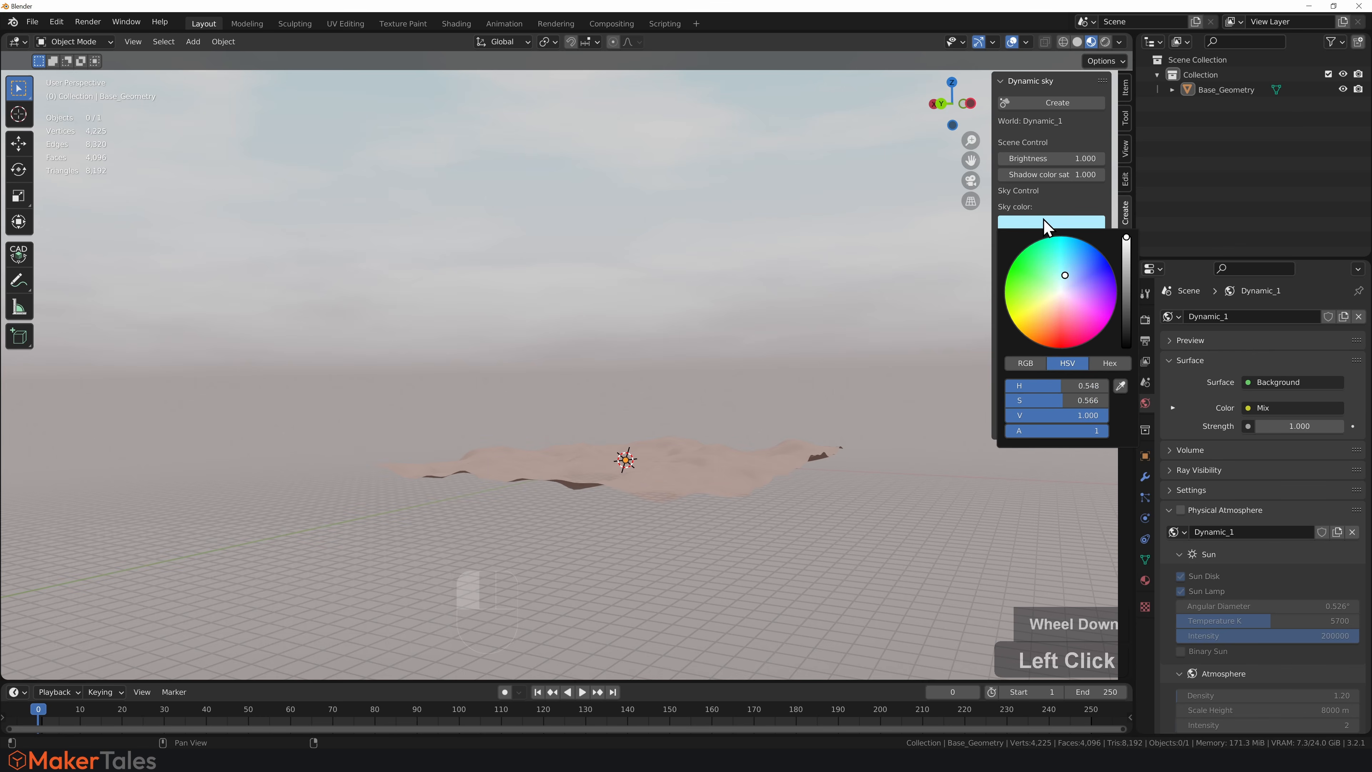
pyautogui.click(1078, 260)
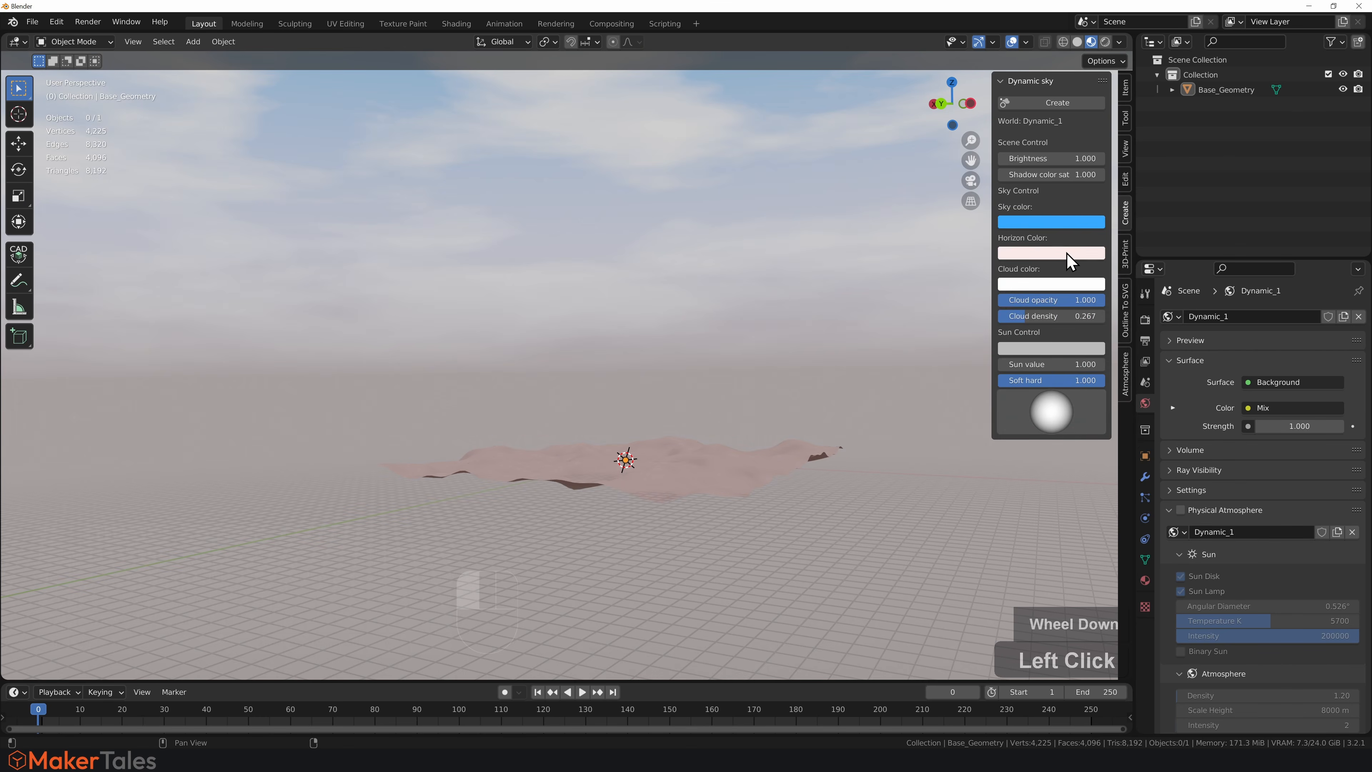
pyautogui.click(1069, 254)
pyautogui.click(1068, 77)
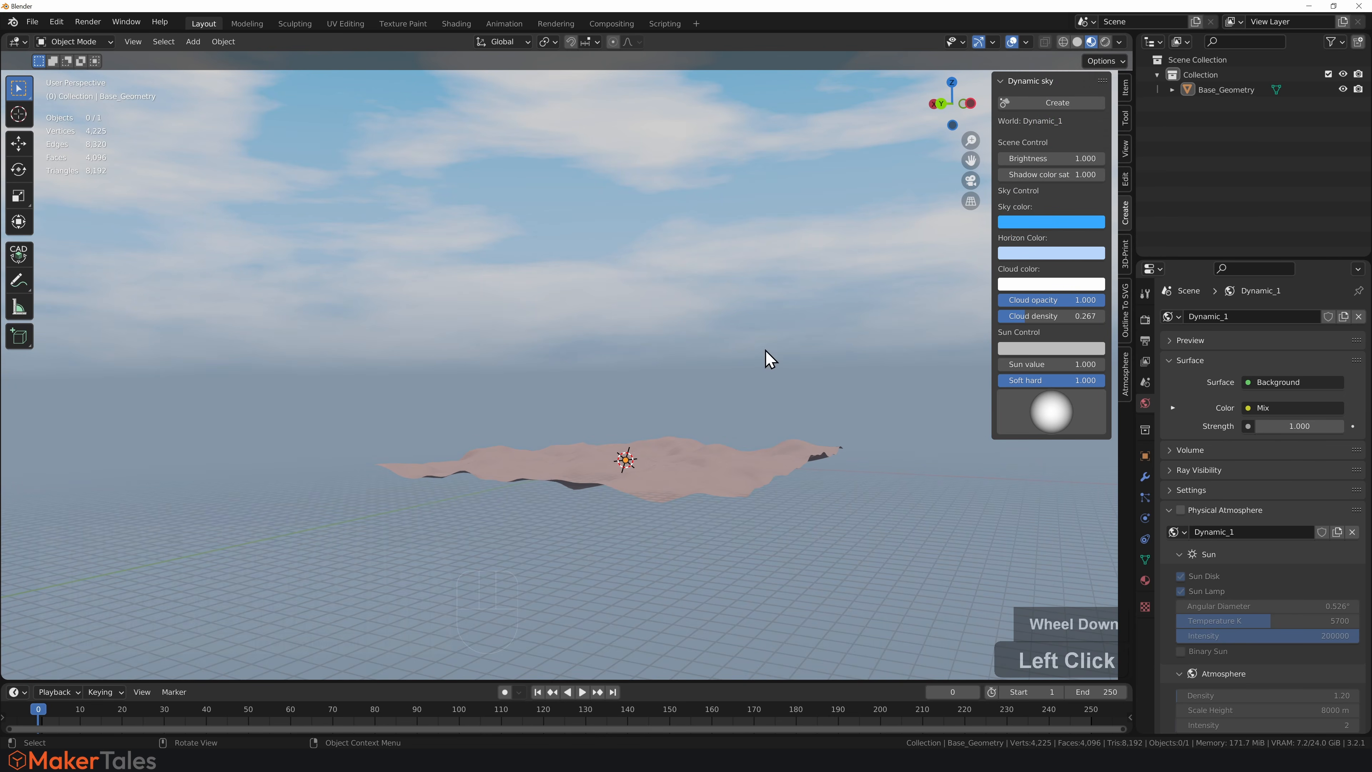
# Set the dynamic sky's sun value to 0.900, shadow color saturation to 2.100 and brightness to 0.800.
pyautogui.scroll(5, 646, 470)
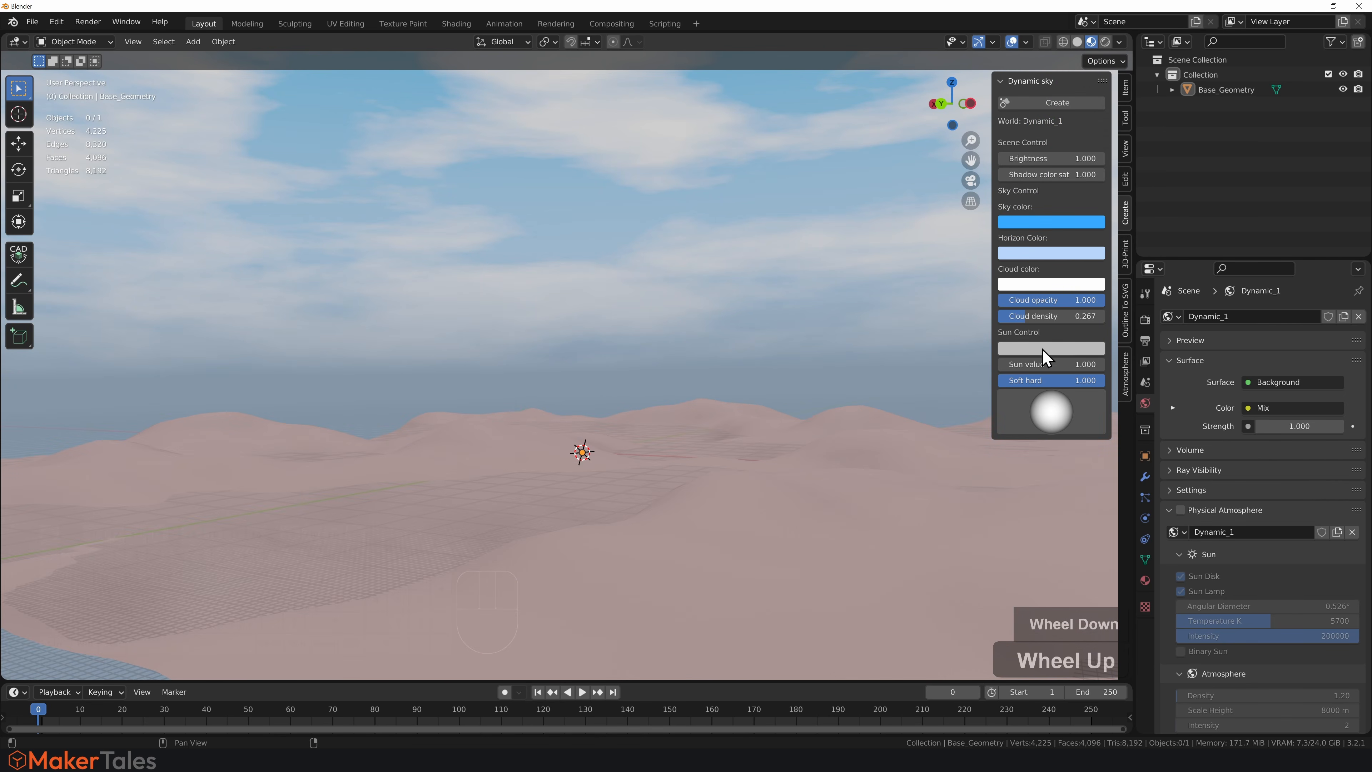
pyautogui.moveTo(1049, 366); pyautogui.dragTo(1101, 379)
pyautogui.moveTo(1048, 174)
pyautogui.mouseDown()
pyautogui.moveTo(1015, 174)
pyautogui.moveTo(1074, 174)
pyautogui.moveTo(1018, 174)
pyautogui.moveTo(1075, 174)
pyautogui.moveTo(1059, 174)
pyautogui.moveTo(1080, 158)
pyautogui.moveTo(1042, 158)
pyautogui.mouseUp()
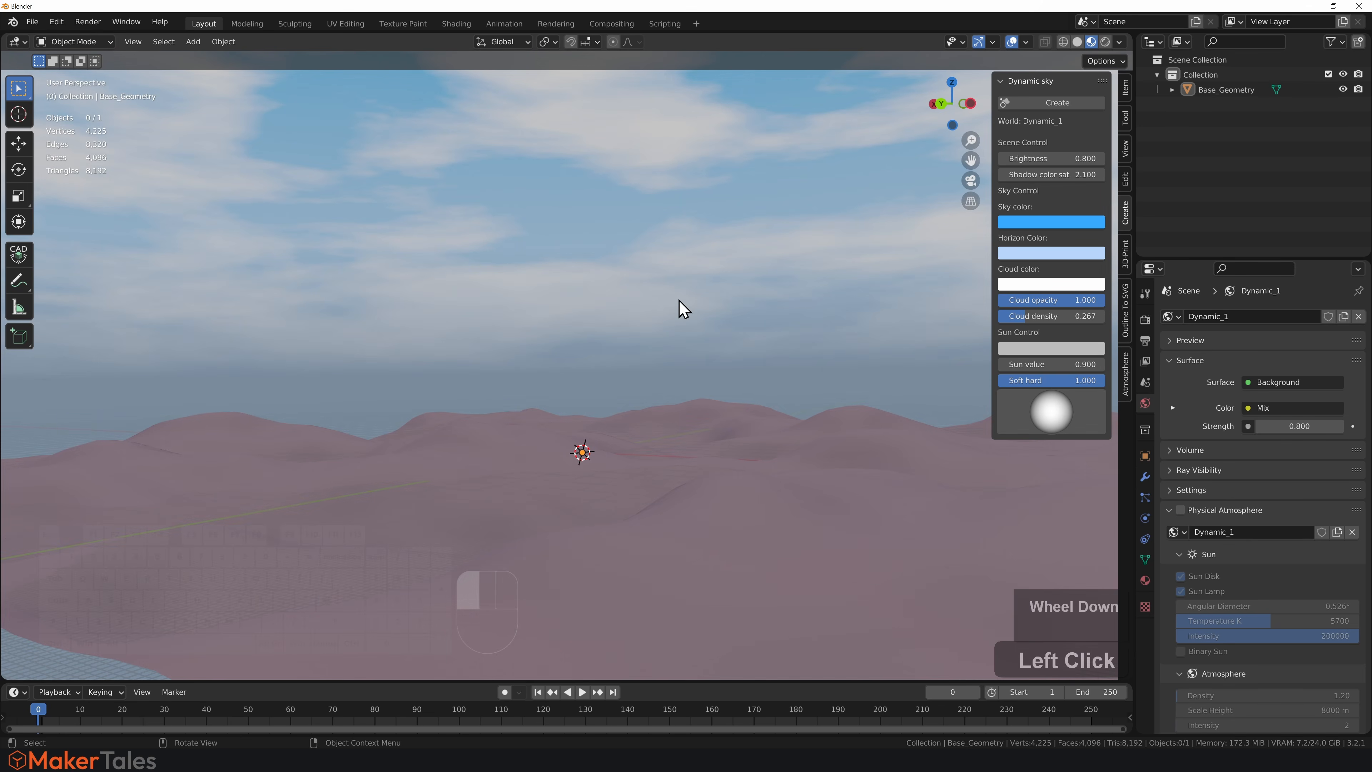
# Examine the terrain under the dynamic sky, and switch the scene back to the HDRI world named World.
pyautogui.moveTo(676, 298); pyautogui.dragTo(676, 336, button='middle')
pyautogui.scroll(-5, 686, 316)
pyautogui.scroll(1, 683, 325)
pyautogui.scroll(3, 679, 337)
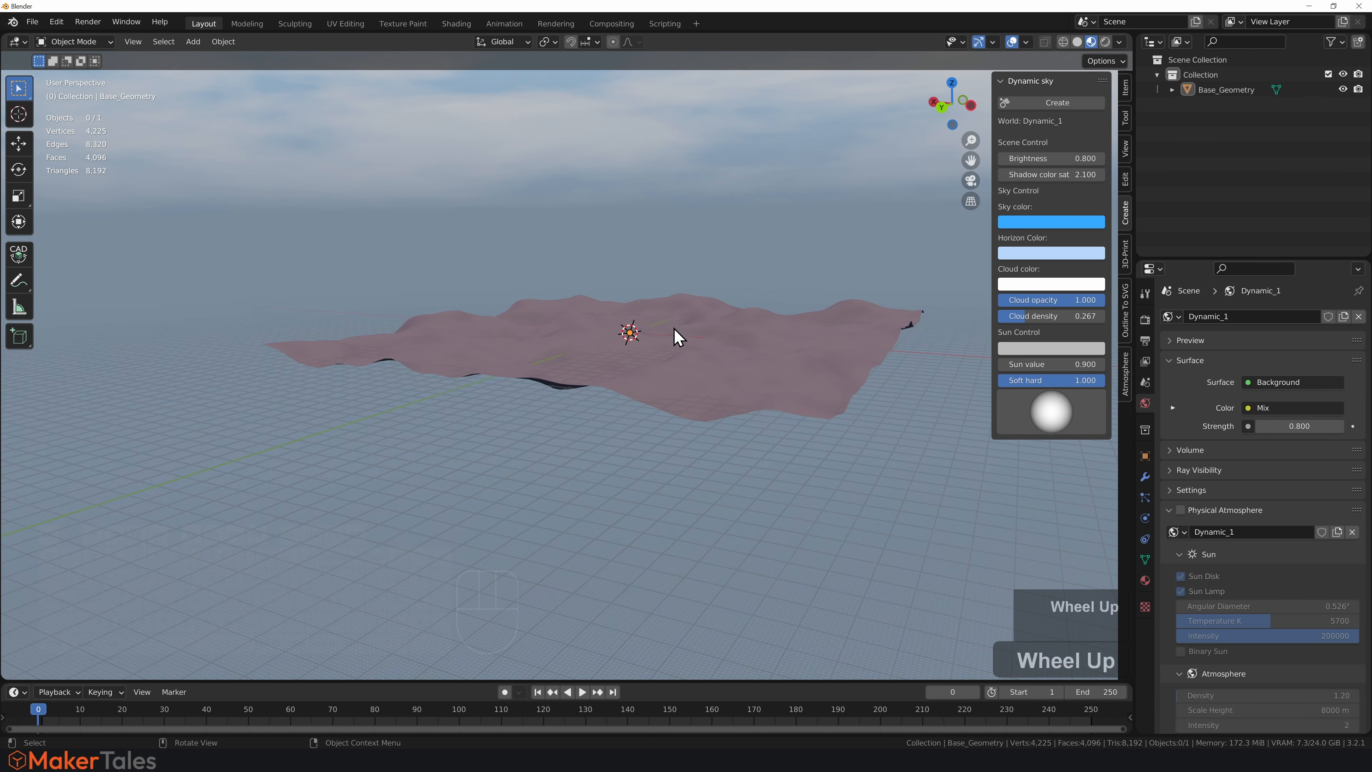
pyautogui.scroll(4, 675, 308)
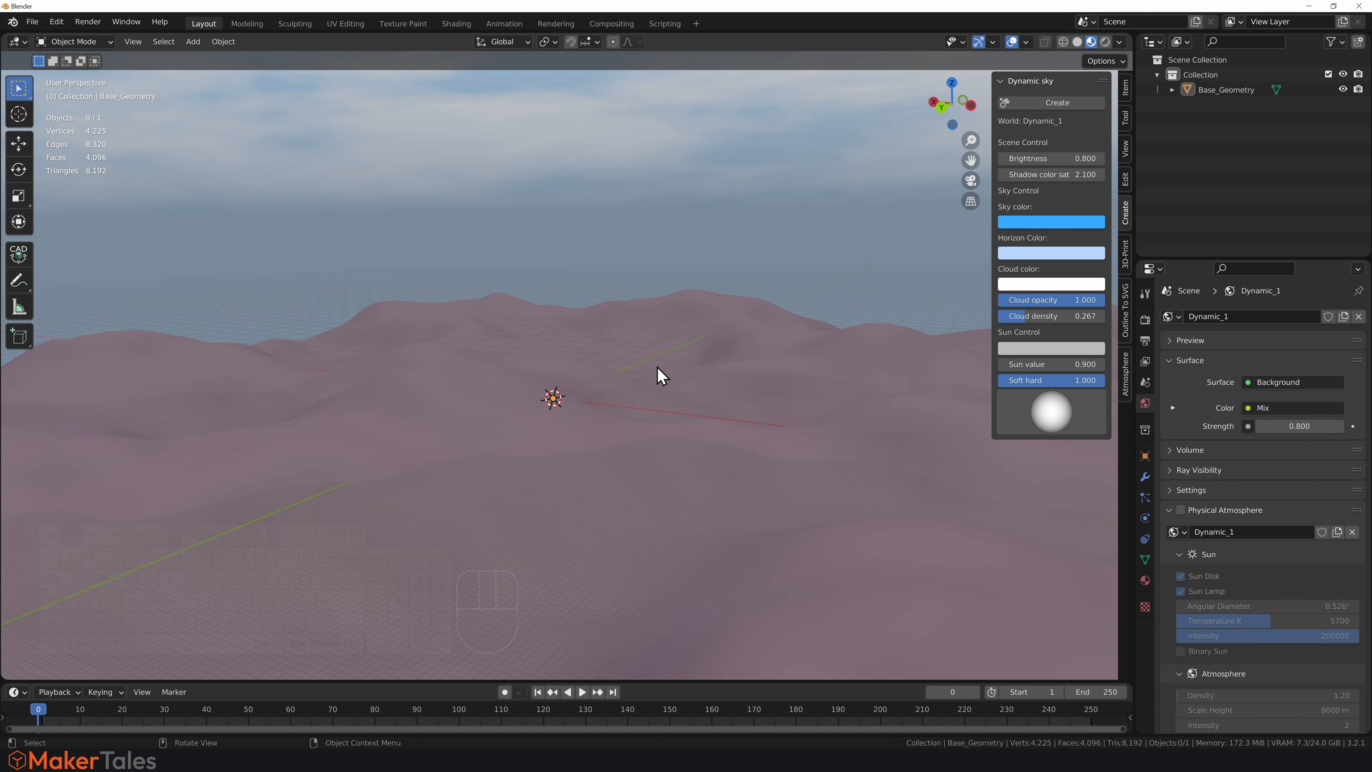
pyautogui.scroll(-2, 669, 378)
pyautogui.moveTo(663, 384); pyautogui.dragTo(738, 388, button='middle')
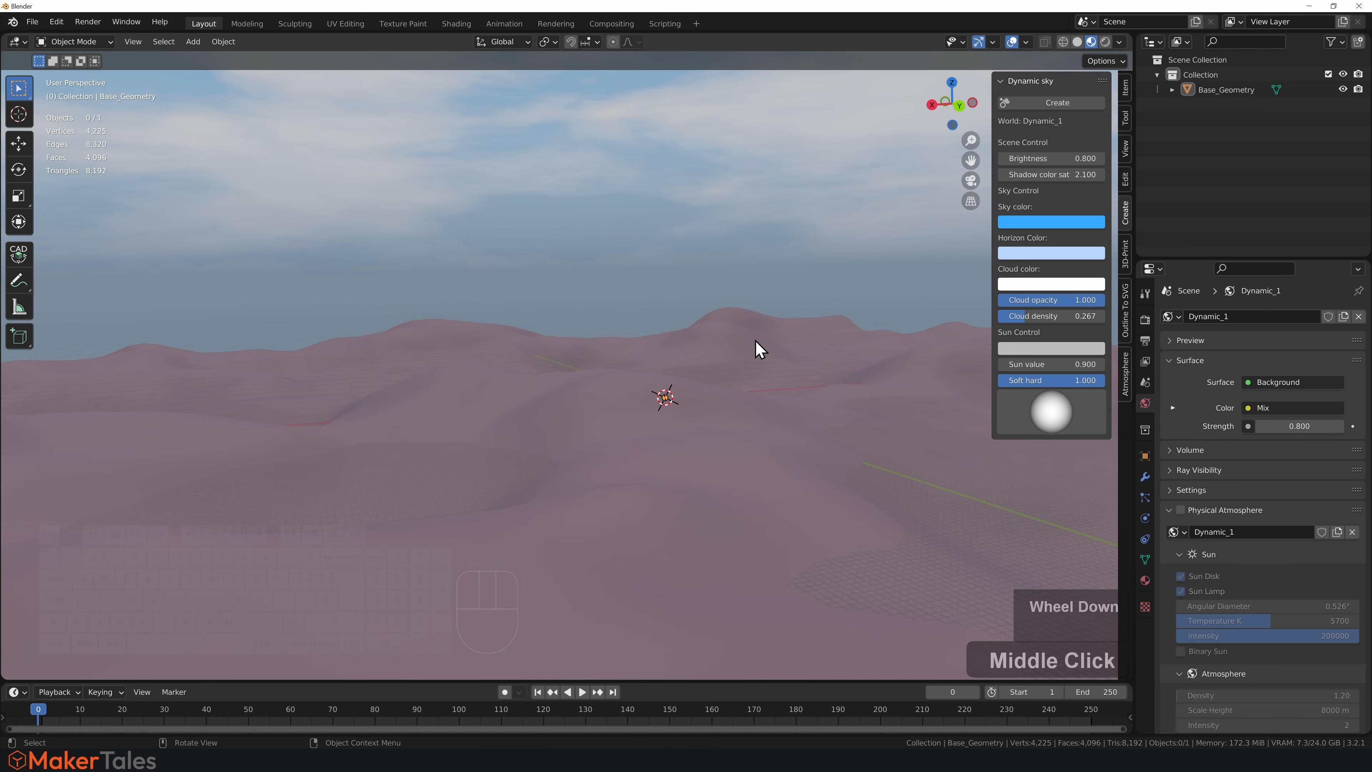
pyautogui.click(1177, 317)
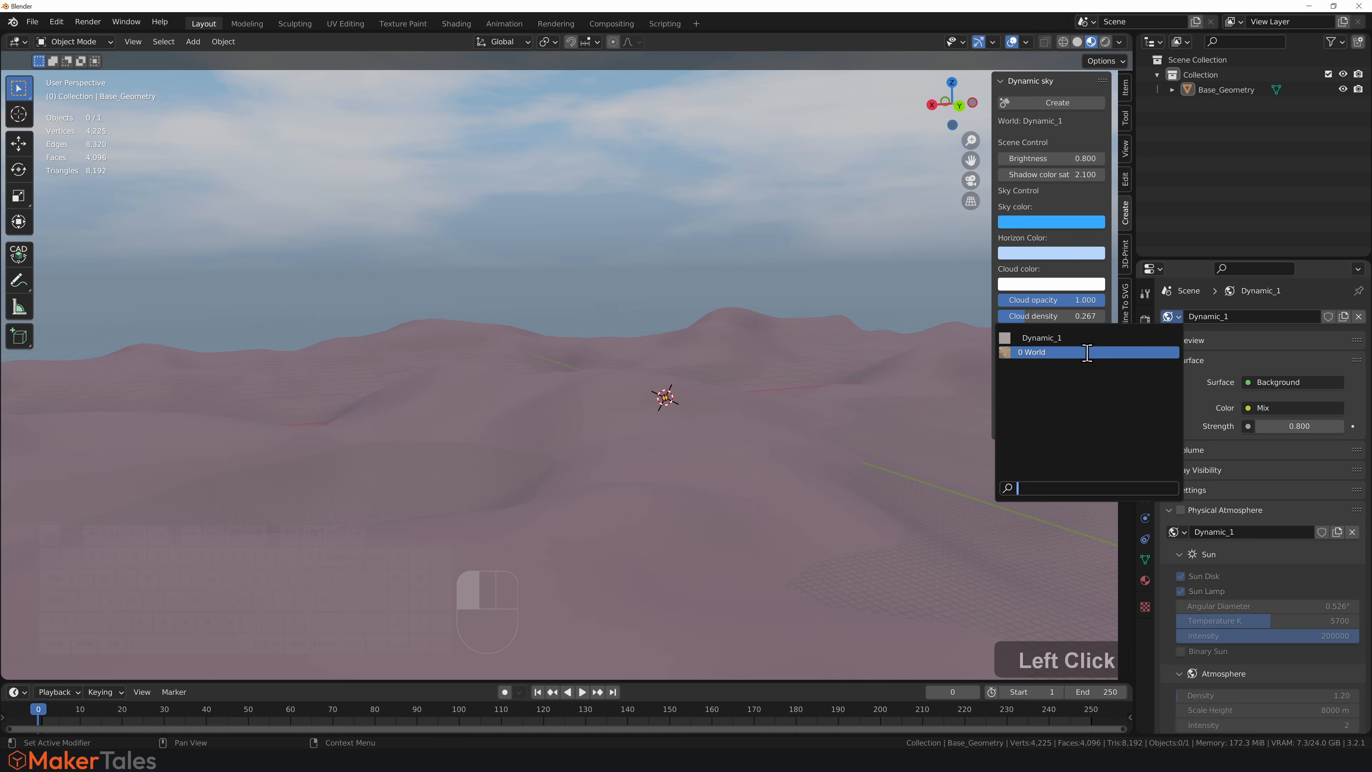
pyautogui.click(1082, 352)
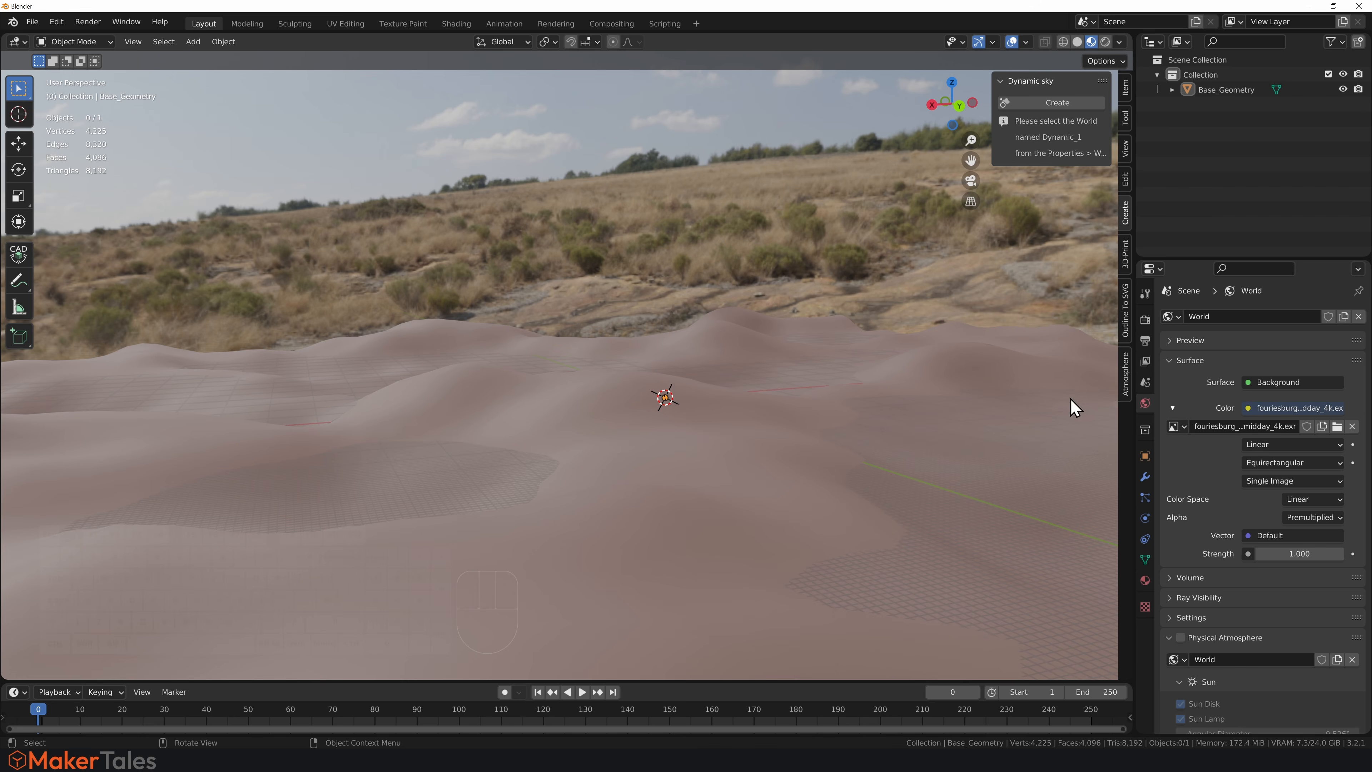
# Enable Physical Atmosphere for World, with its settings shown in a widened sidebar.
pyautogui.click(1125, 378)
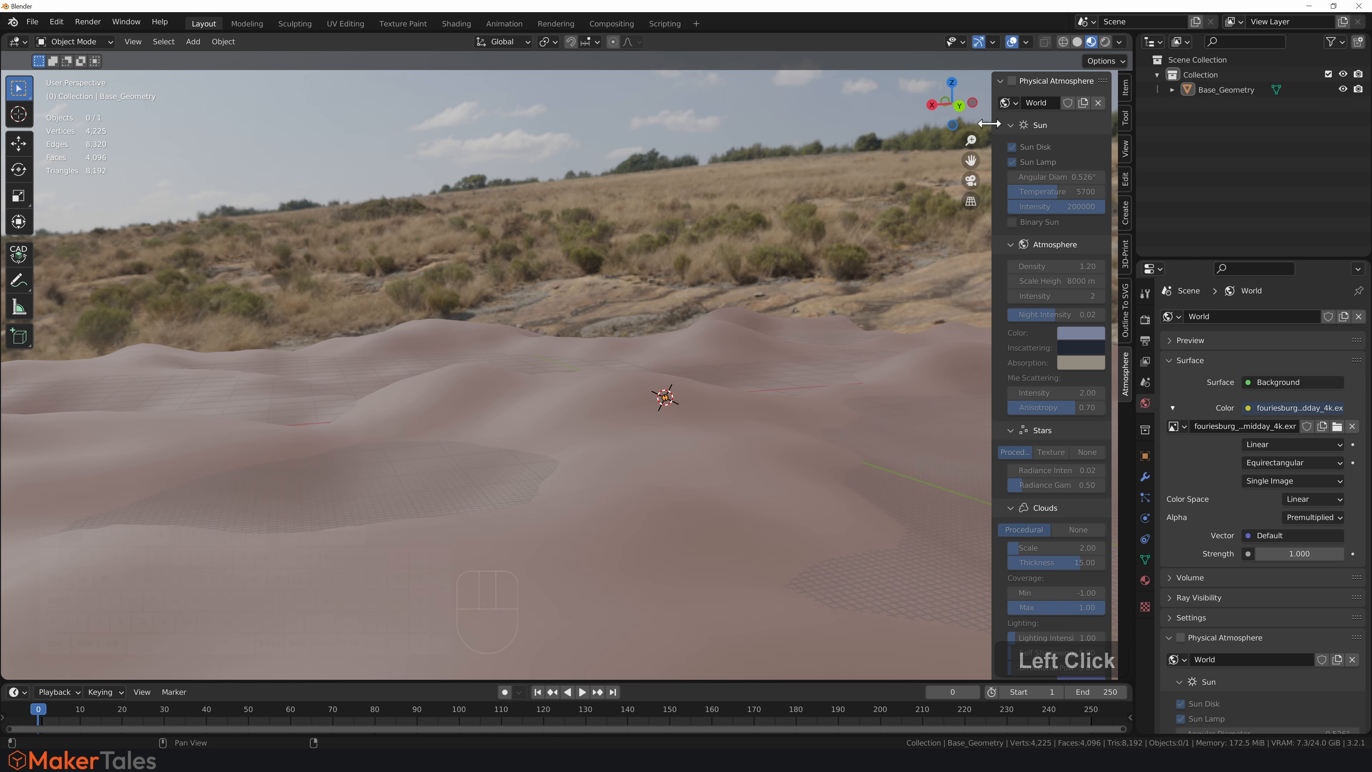
pyautogui.moveTo(996, 123); pyautogui.dragTo(953, 113)
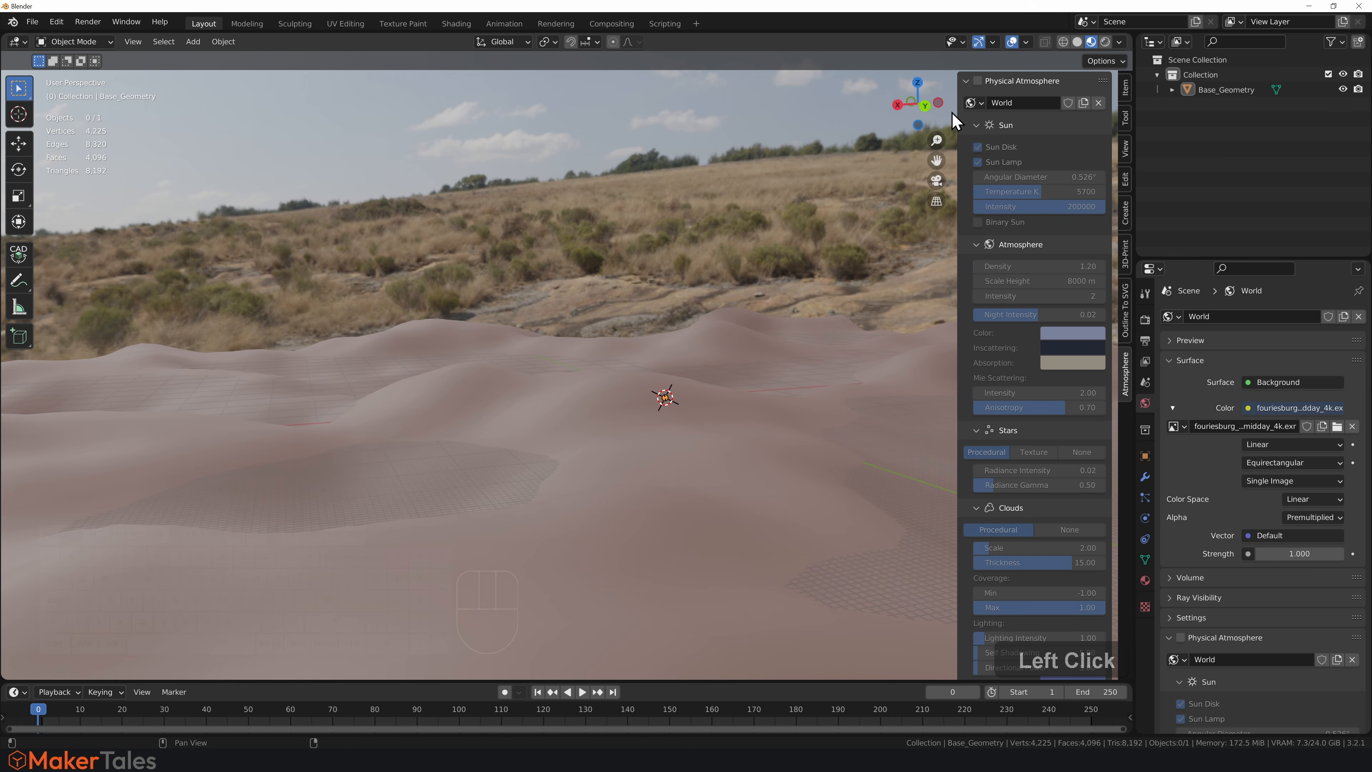
pyautogui.click(978, 82)
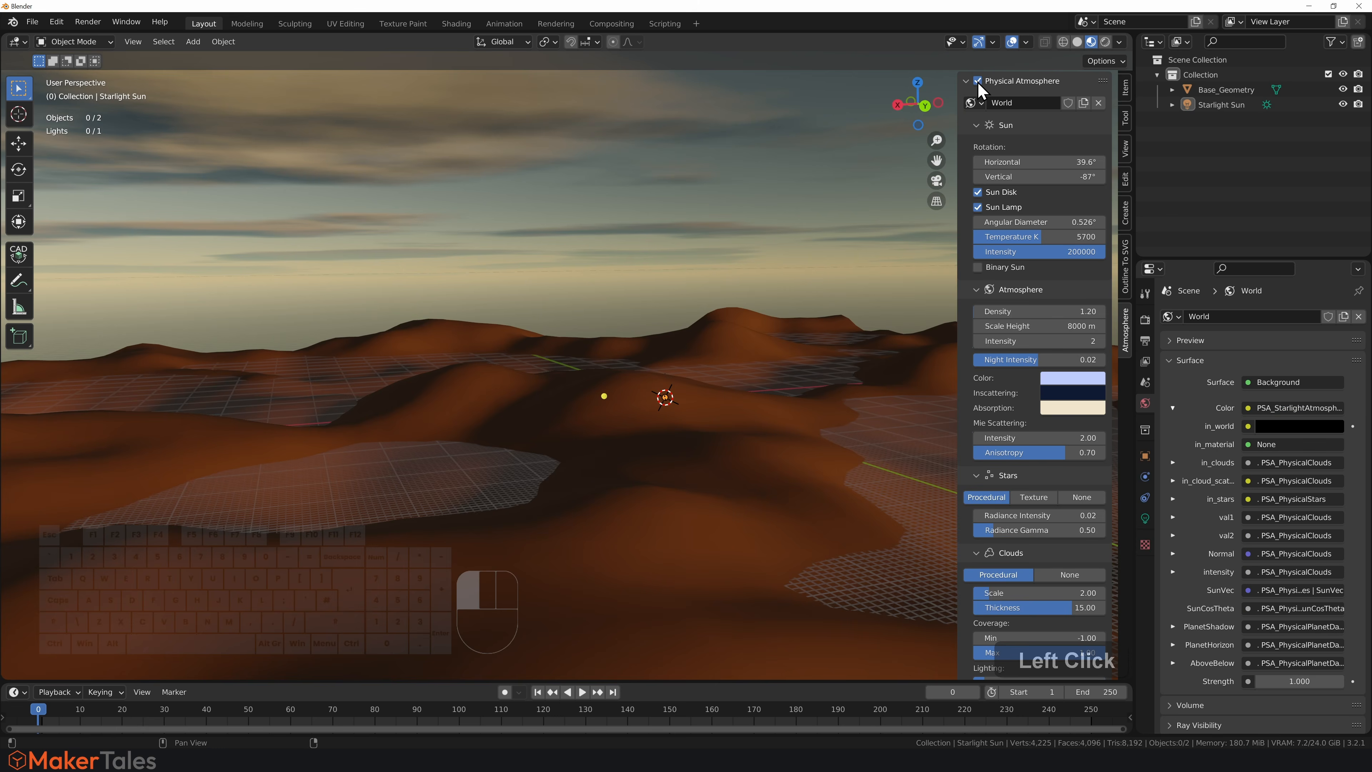
# Place the 3D cursor on the foreground terrain facing the sun, add a camera there and look through it.
pyautogui.moveTo(367, 353); pyautogui.dragTo(554, 334, button='middle')
pyautogui.scroll(5, 545, 319)
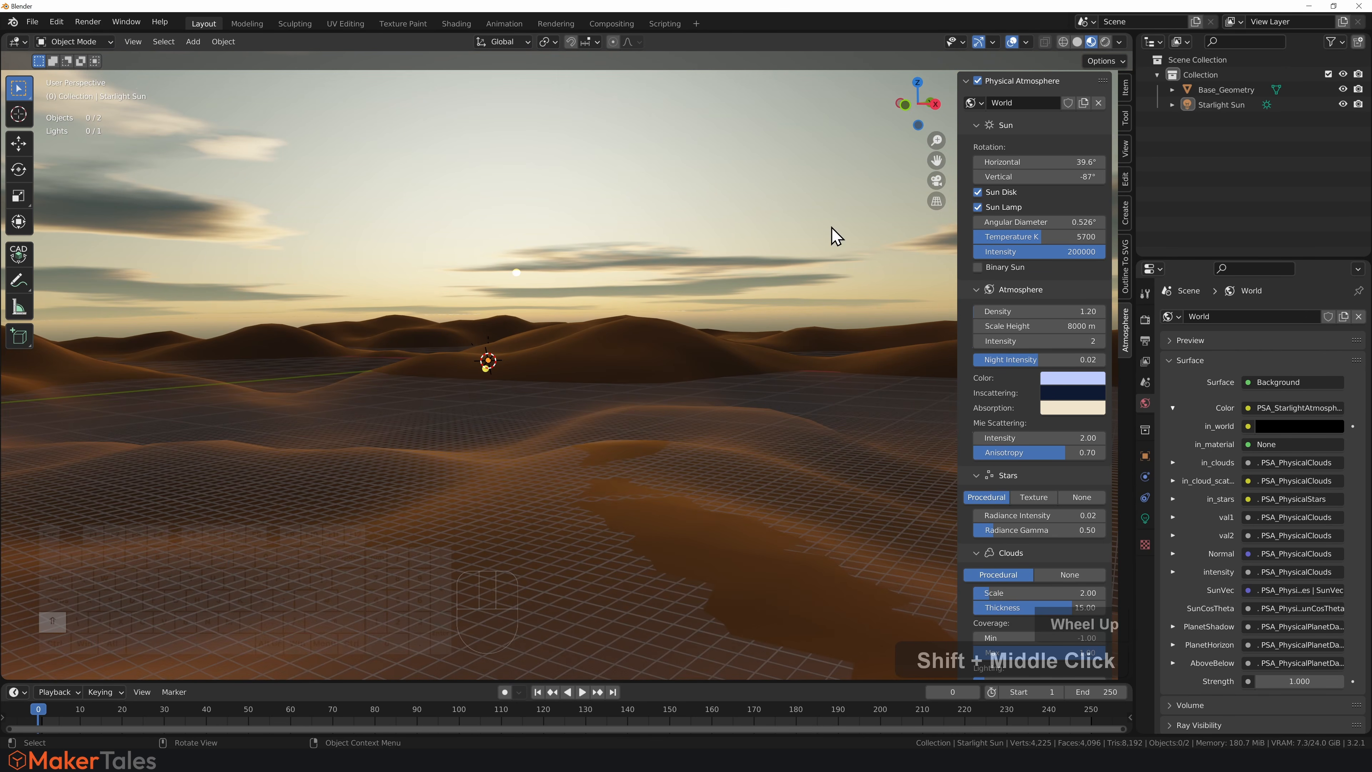
pyautogui.keyDown('shift'); pyautogui.rightClick(616, 526); pyautogui.keyUp('shift')
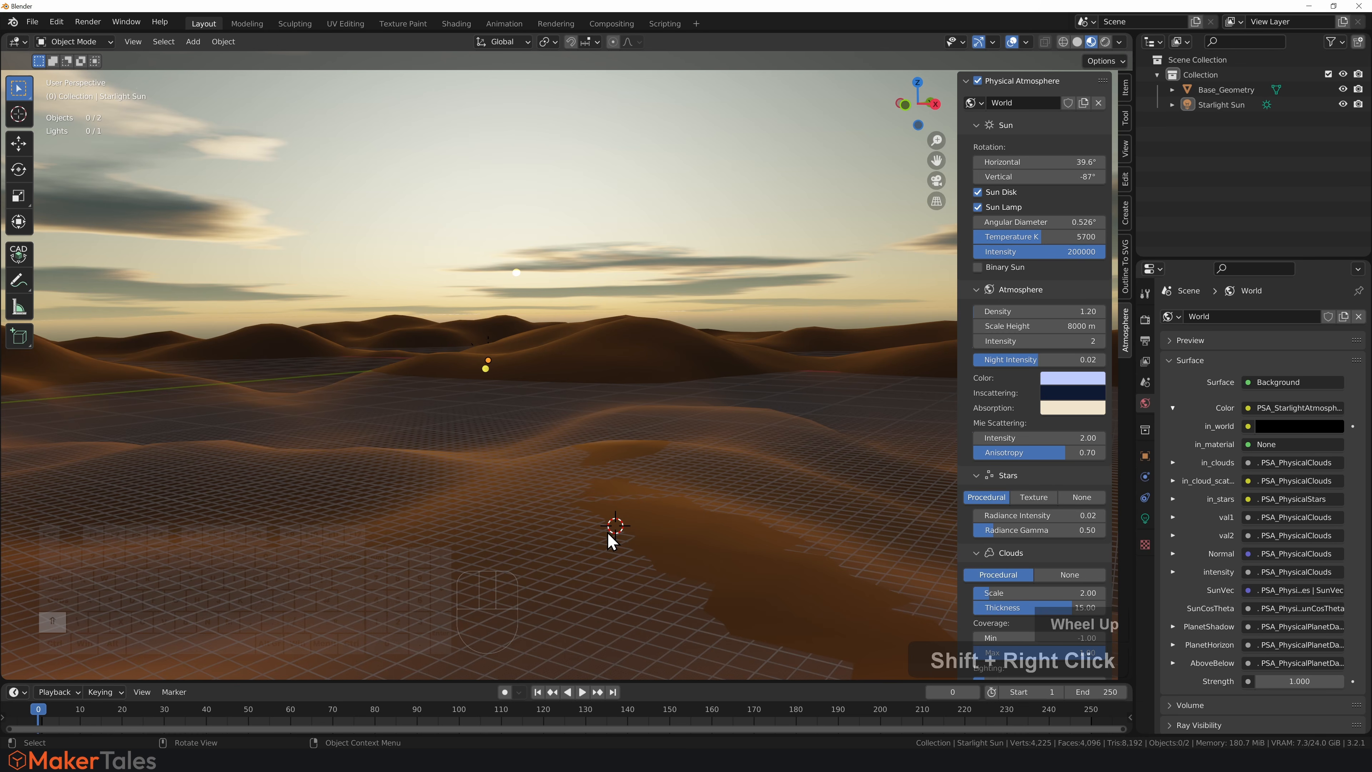
pyautogui.hotkey('shift', 'a')
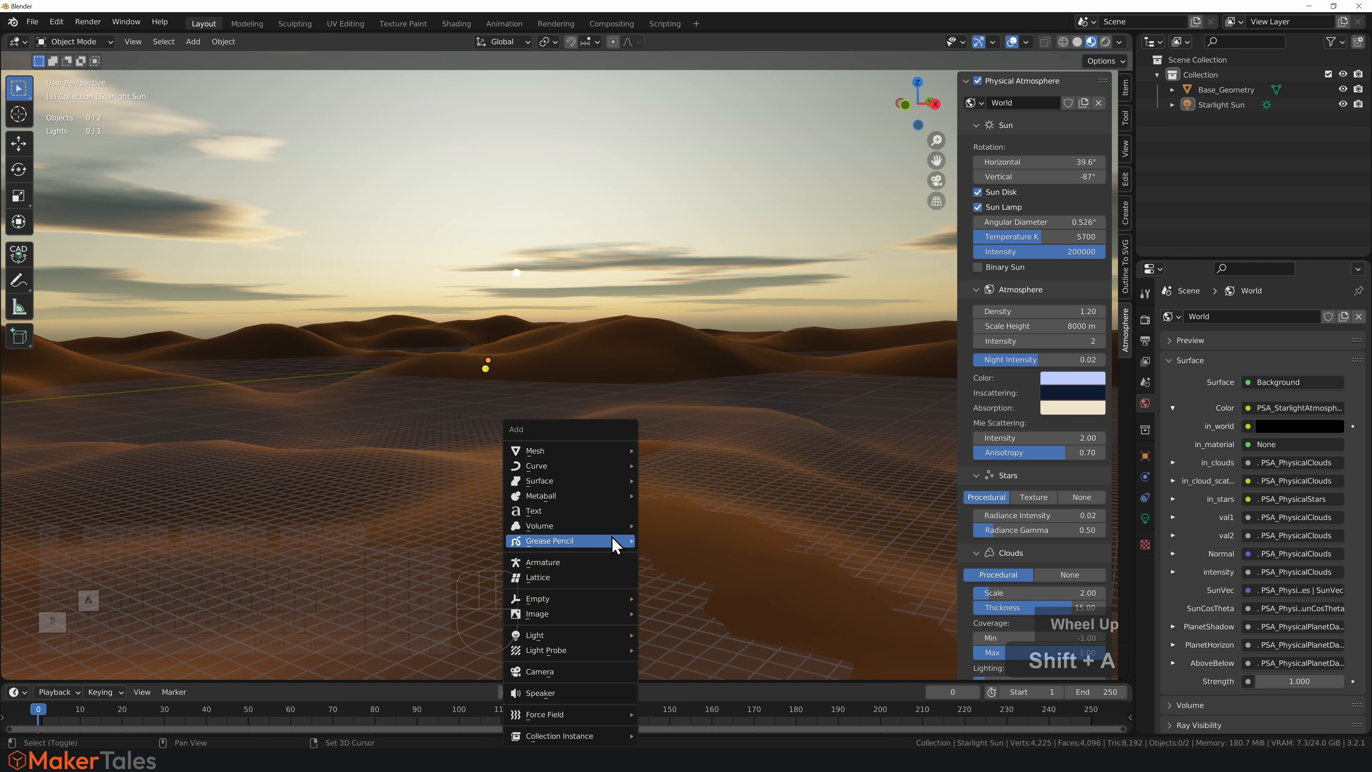
pyautogui.click(563, 671)
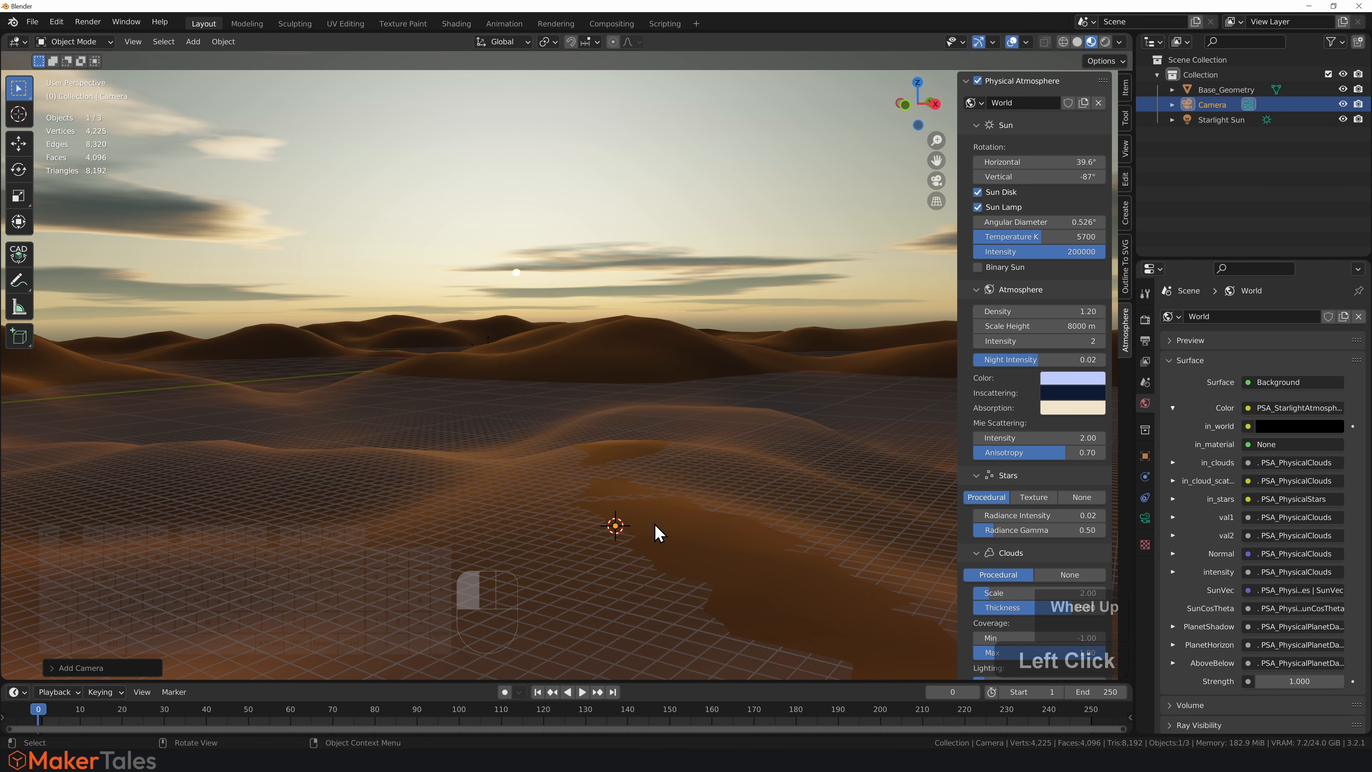
pyautogui.press('KP_0')
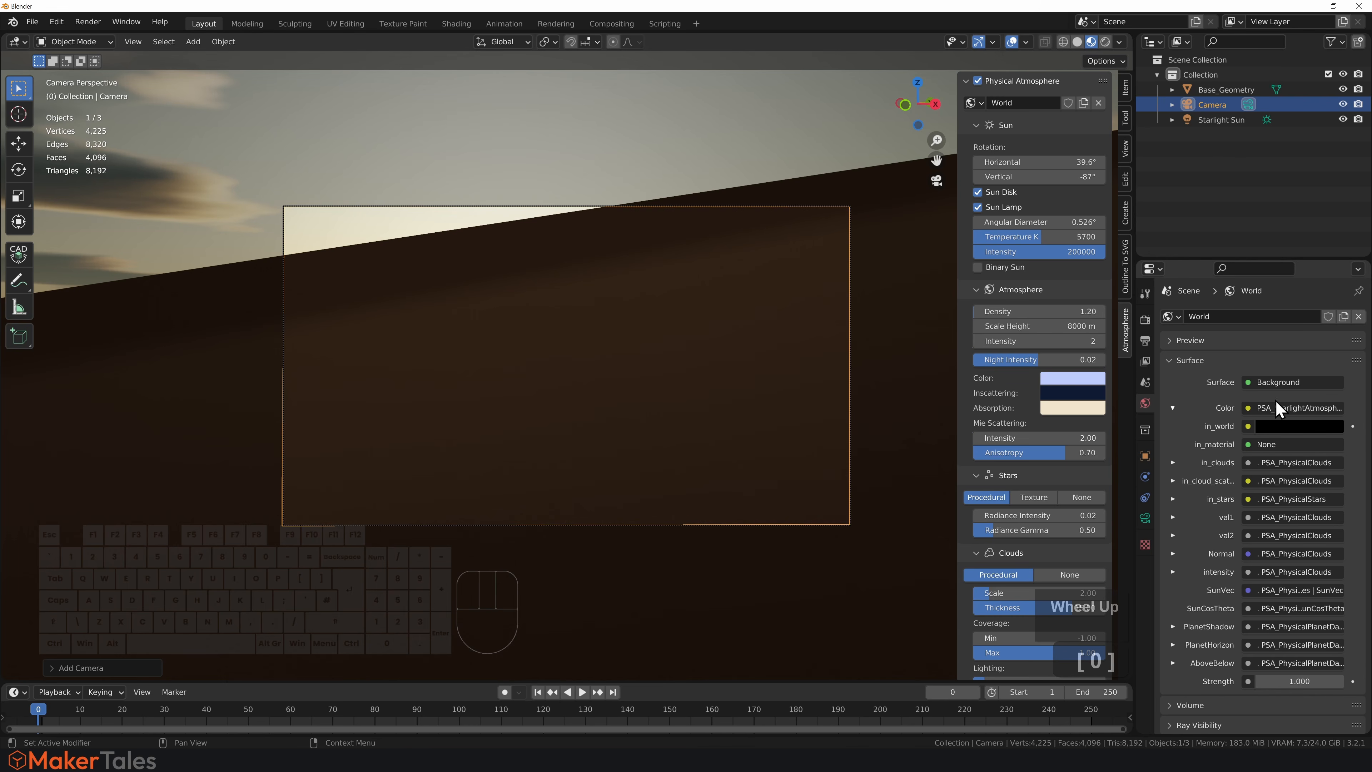
# Set the camera's clip end to 1000000 m.
pyautogui.click(1145, 517)
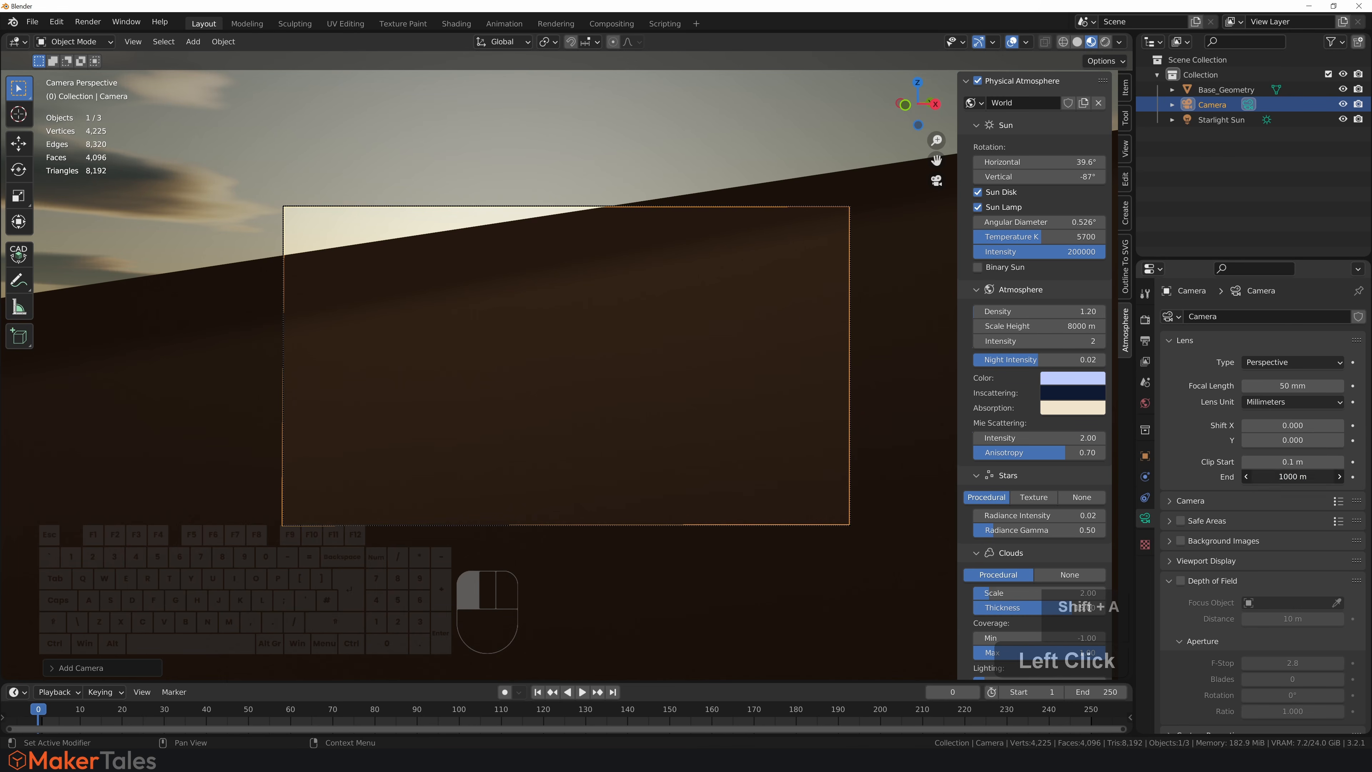
pyautogui.click(1264, 477)
pyautogui.write('1000000')
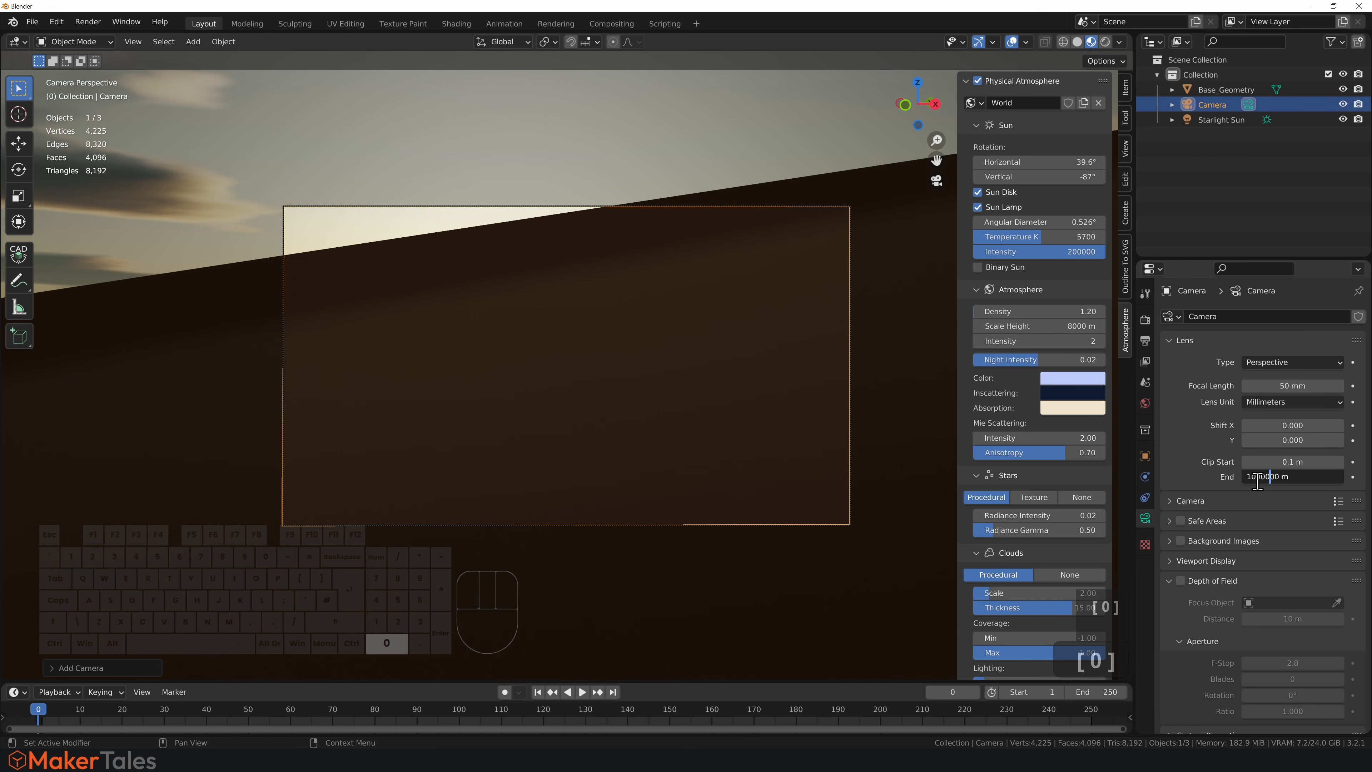
pyautogui.press('Return')
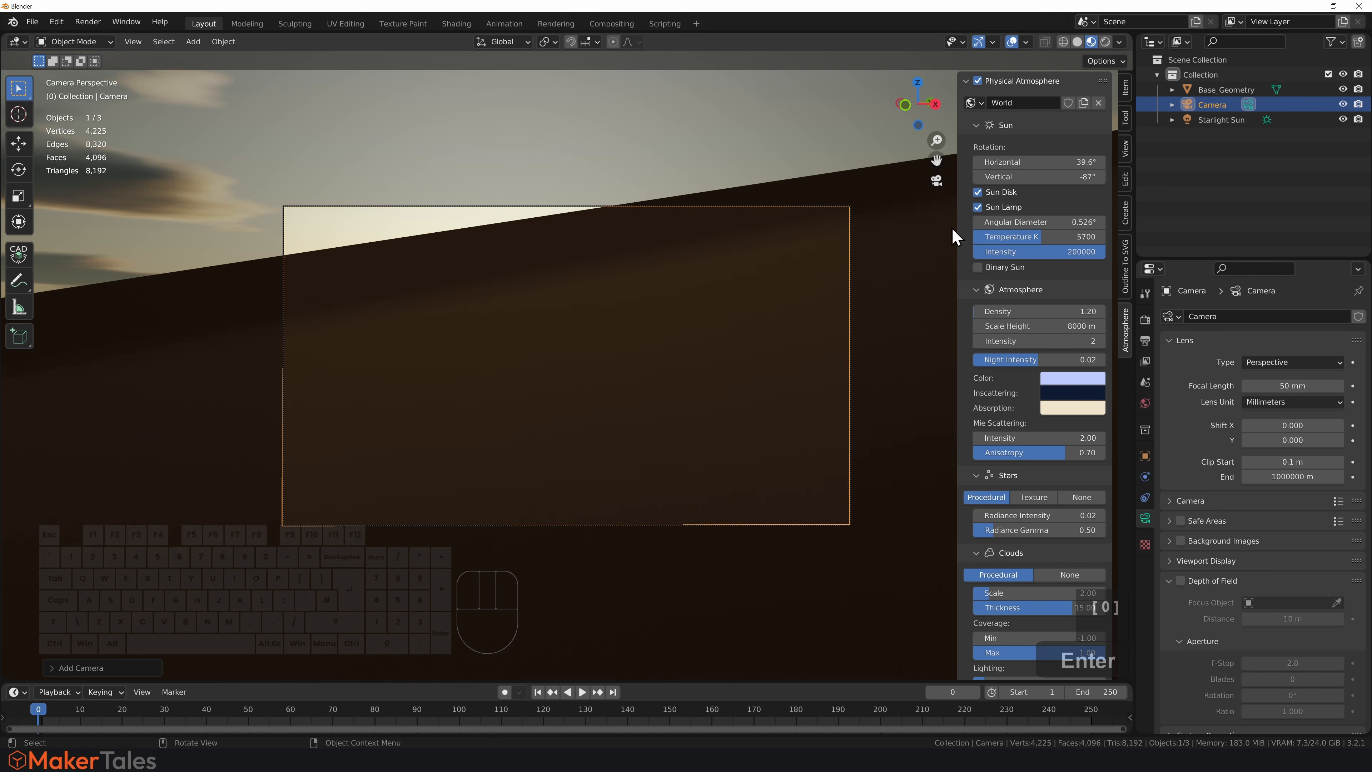
# Lock the camera to the view and move it above the terrain to frame the dunes with the low sun.
pyautogui.click(1125, 150)
pyautogui.click(1036, 264)
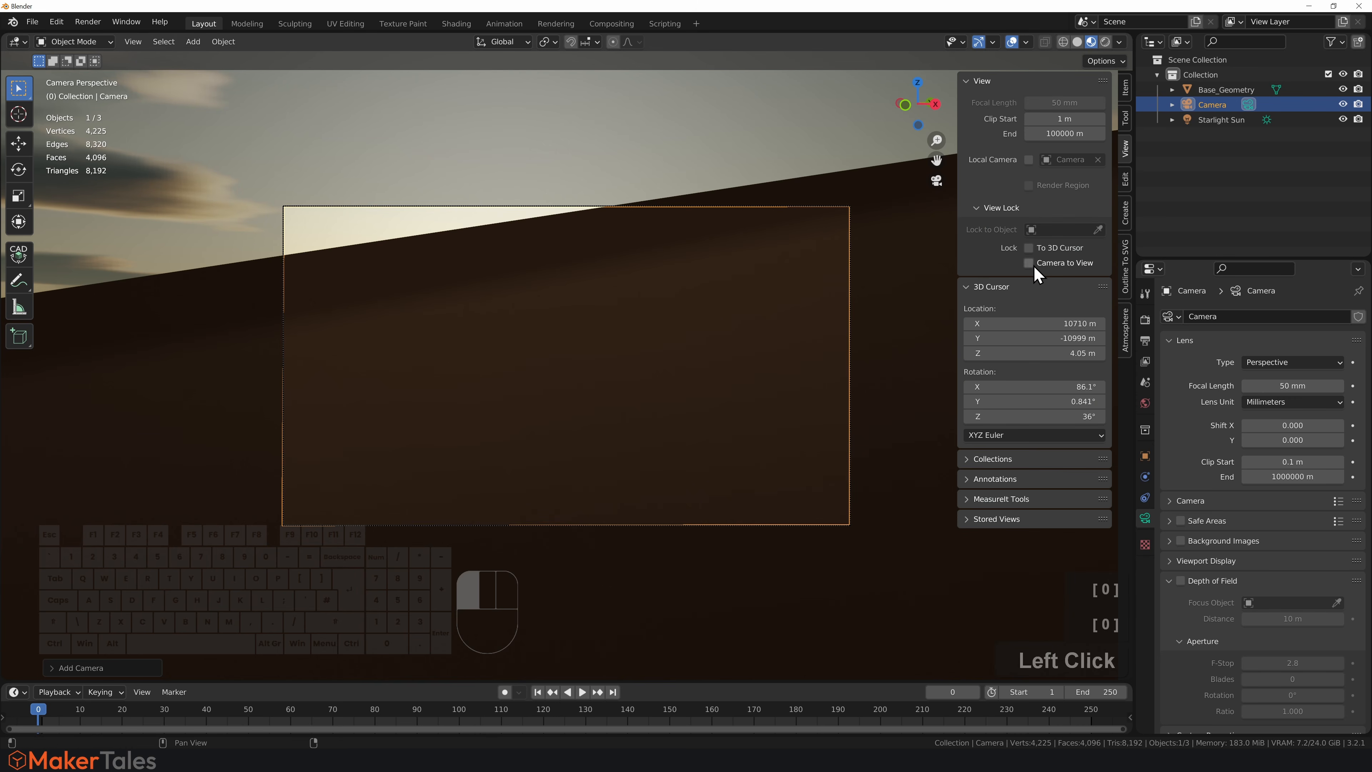
pyautogui.keyDown('shift'); pyautogui.moveTo(722, 331); pyautogui.dragTo(894, 552, button='middle'); pyautogui.keyUp('shift')
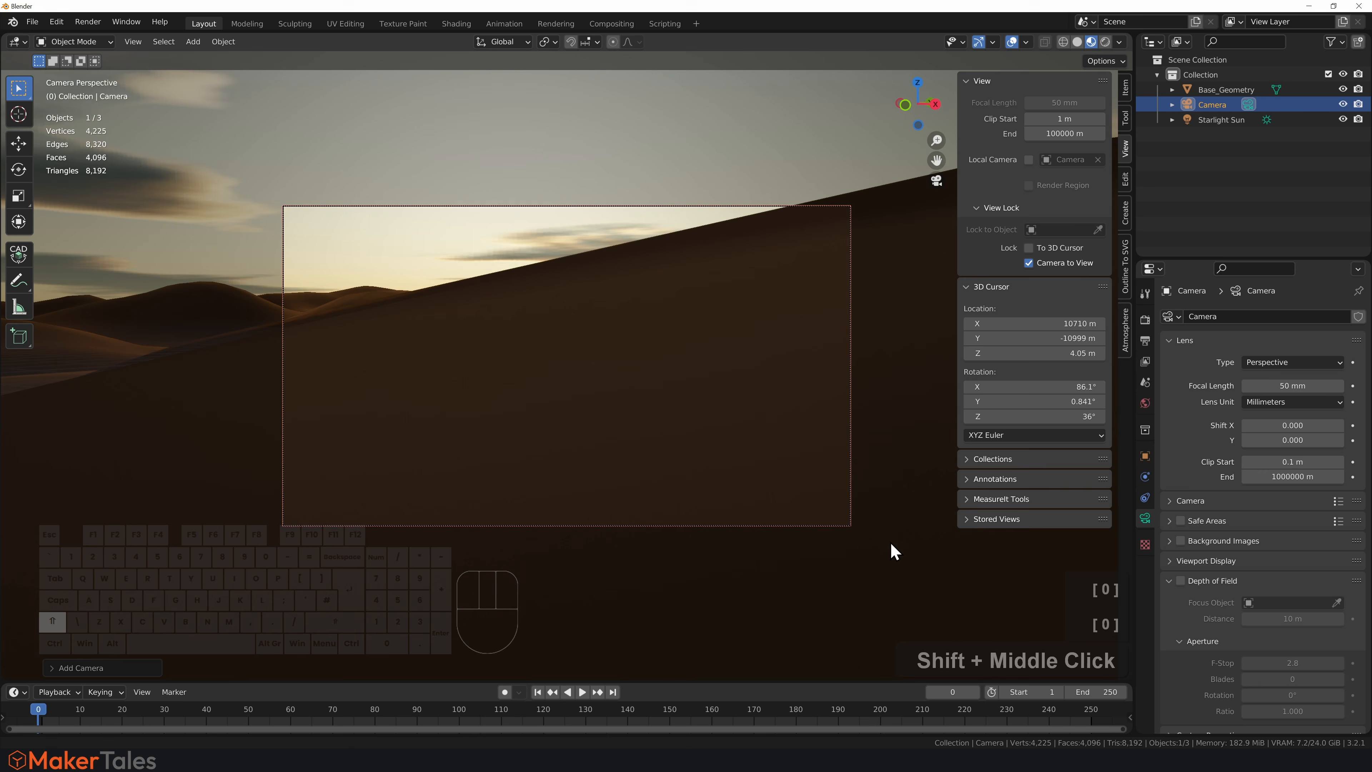
pyautogui.keyDown('shift'); pyautogui.moveTo(539, 291); pyautogui.dragTo(891, 486, button='middle'); pyautogui.keyUp('shift')
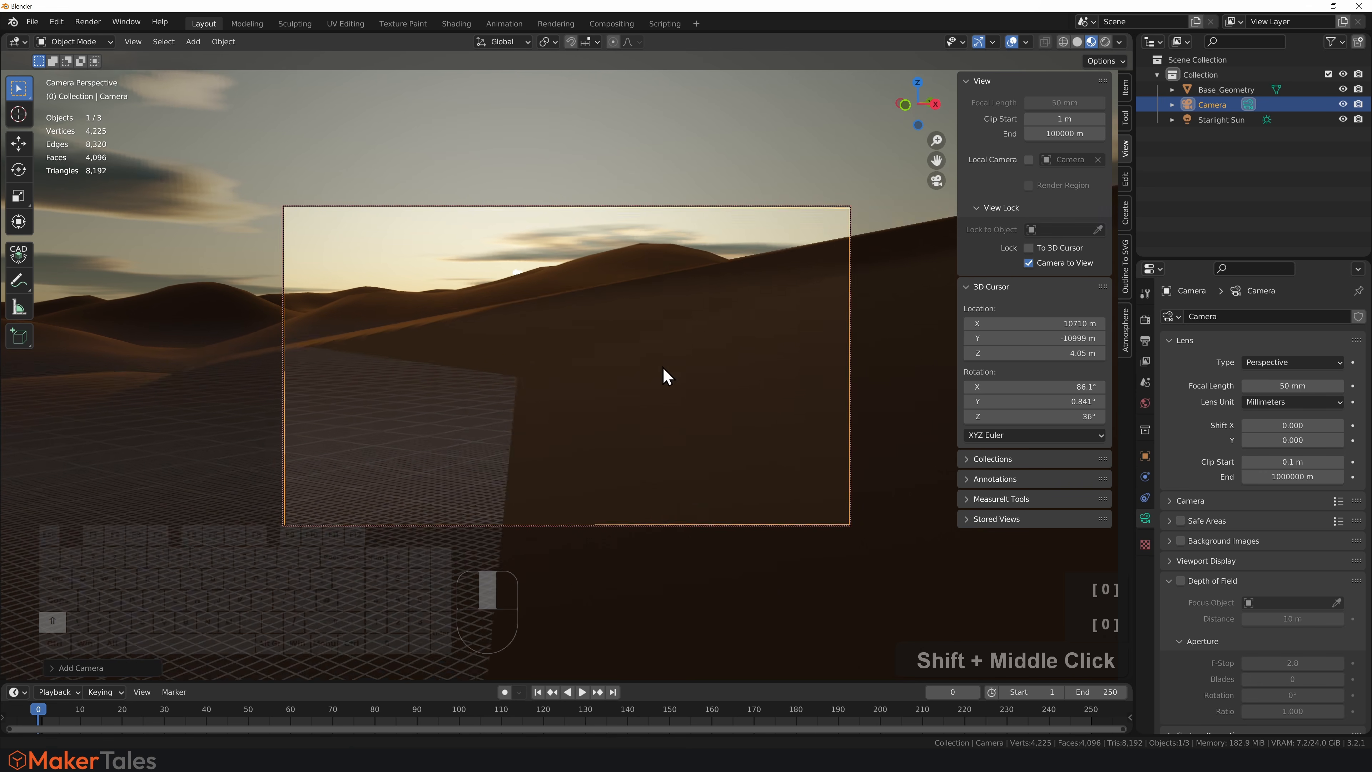
pyautogui.keyDown('shift'); pyautogui.moveTo(665, 374); pyautogui.dragTo(996, 439, button='middle'); pyautogui.keyUp('shift')
pyautogui.keyDown('shift'); pyautogui.moveTo(484, 362); pyautogui.dragTo(968, 390, button='middle'); pyautogui.keyUp('shift')
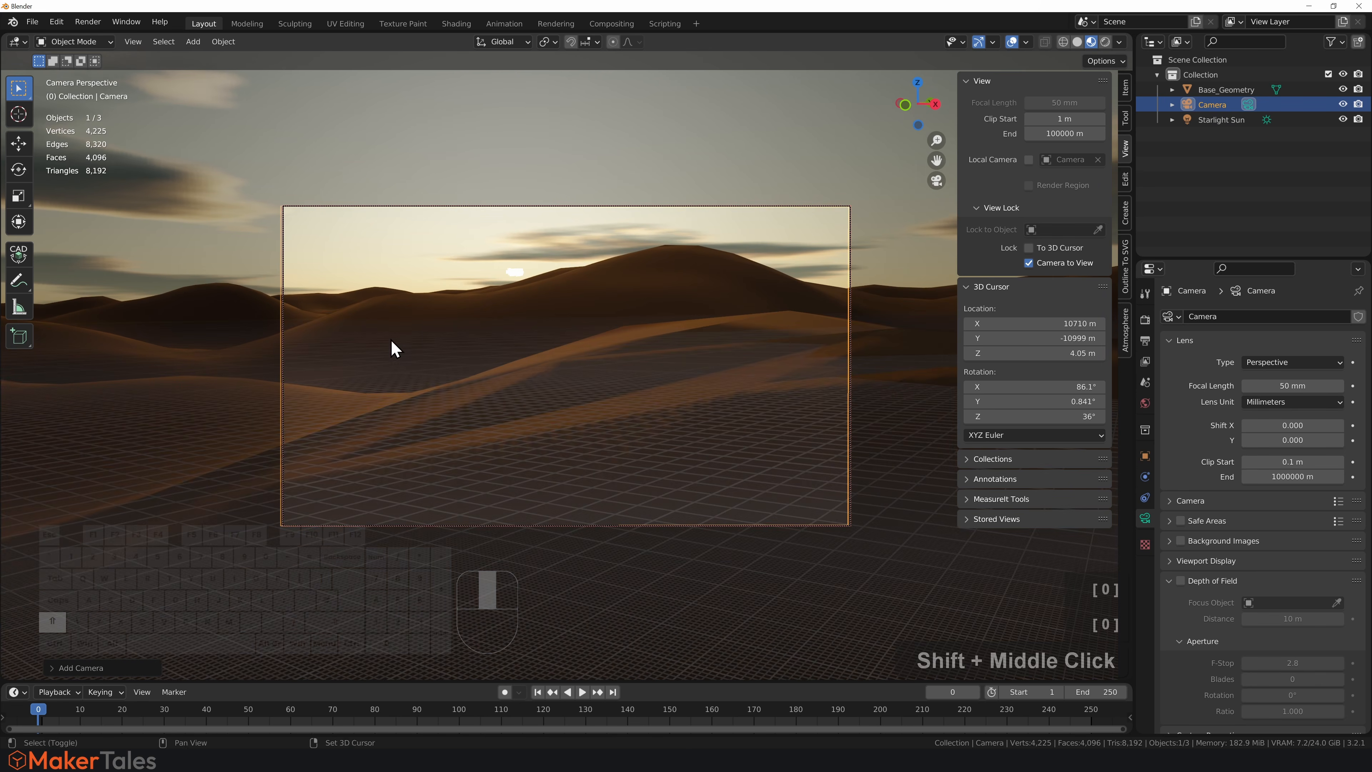
# Shift the view-locked camera sideways to frame the distant dunes behind a diagonal foreground slope, and deselect the camera.
pyautogui.keyDown('shift'); pyautogui.moveTo(392, 347); pyautogui.dragTo(857, 354, button='middle'); pyautogui.keyUp('shift')
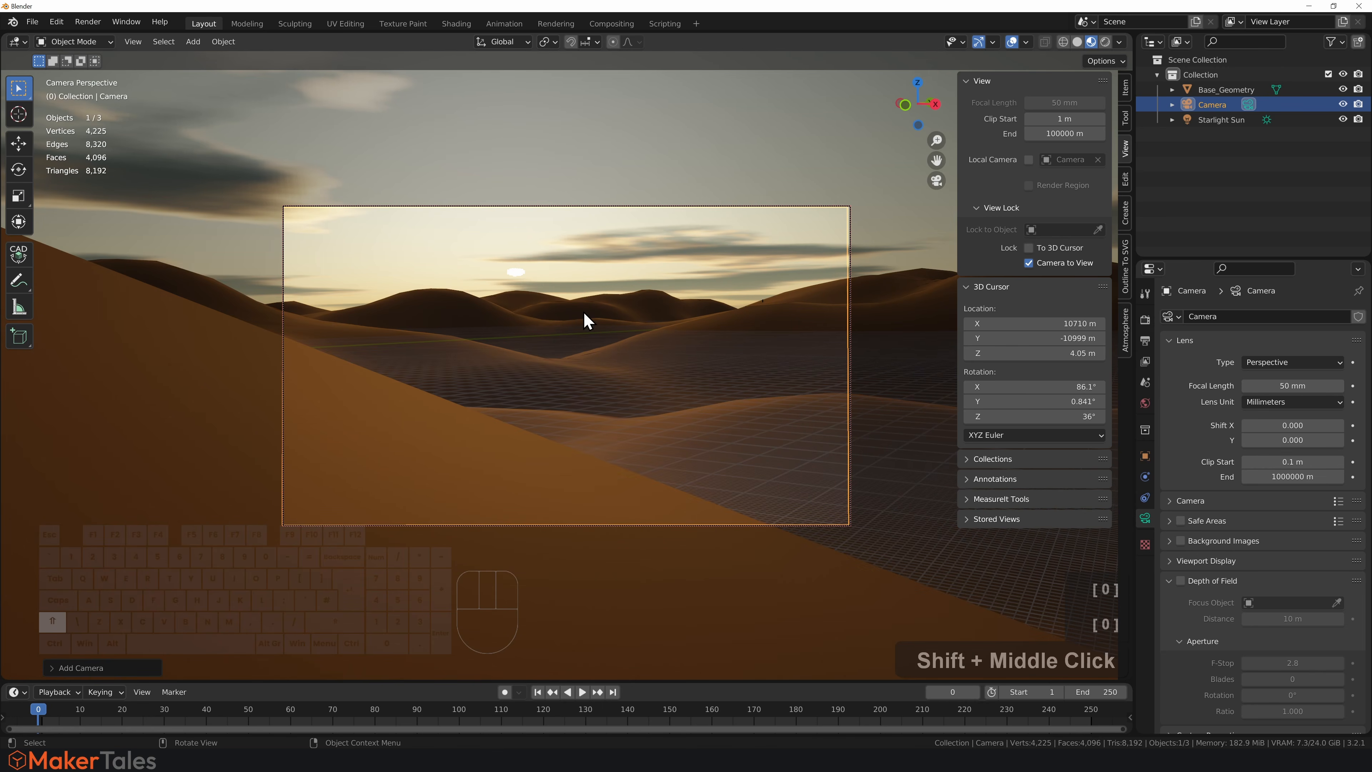
pyautogui.click(566, 172)
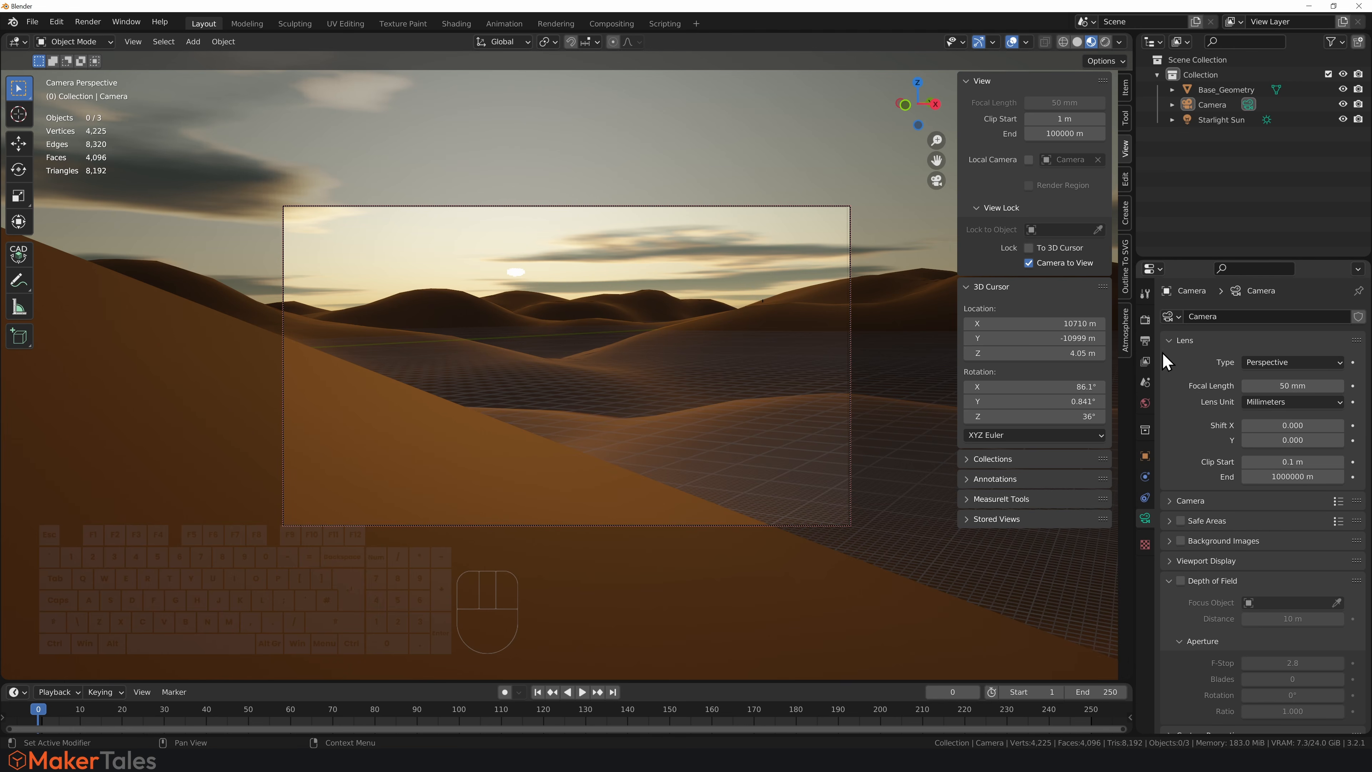
# Set Cycles to GPU Compute and limit the final render to 10 max samples with denoising enabled.
pyautogui.click(1145, 319)
pyautogui.click(1268, 352)
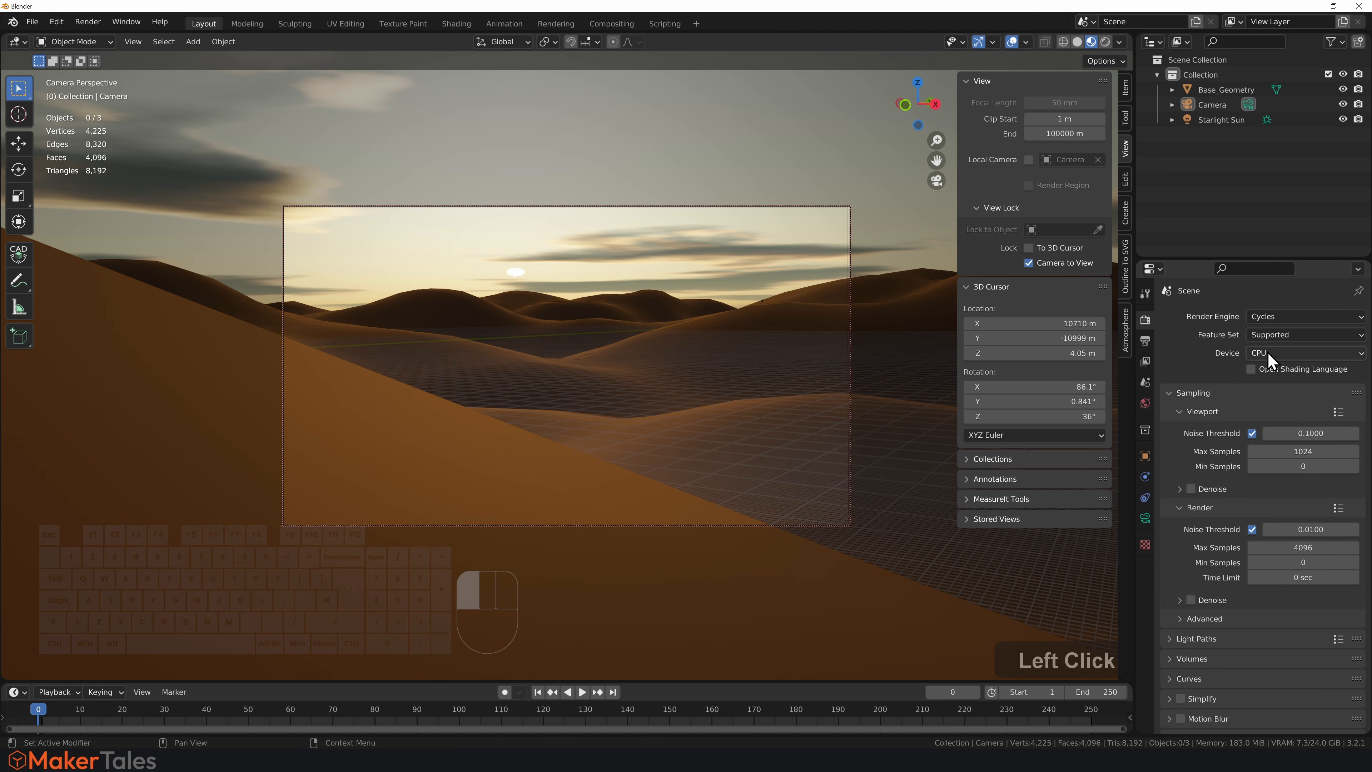
pyautogui.click(1282, 385)
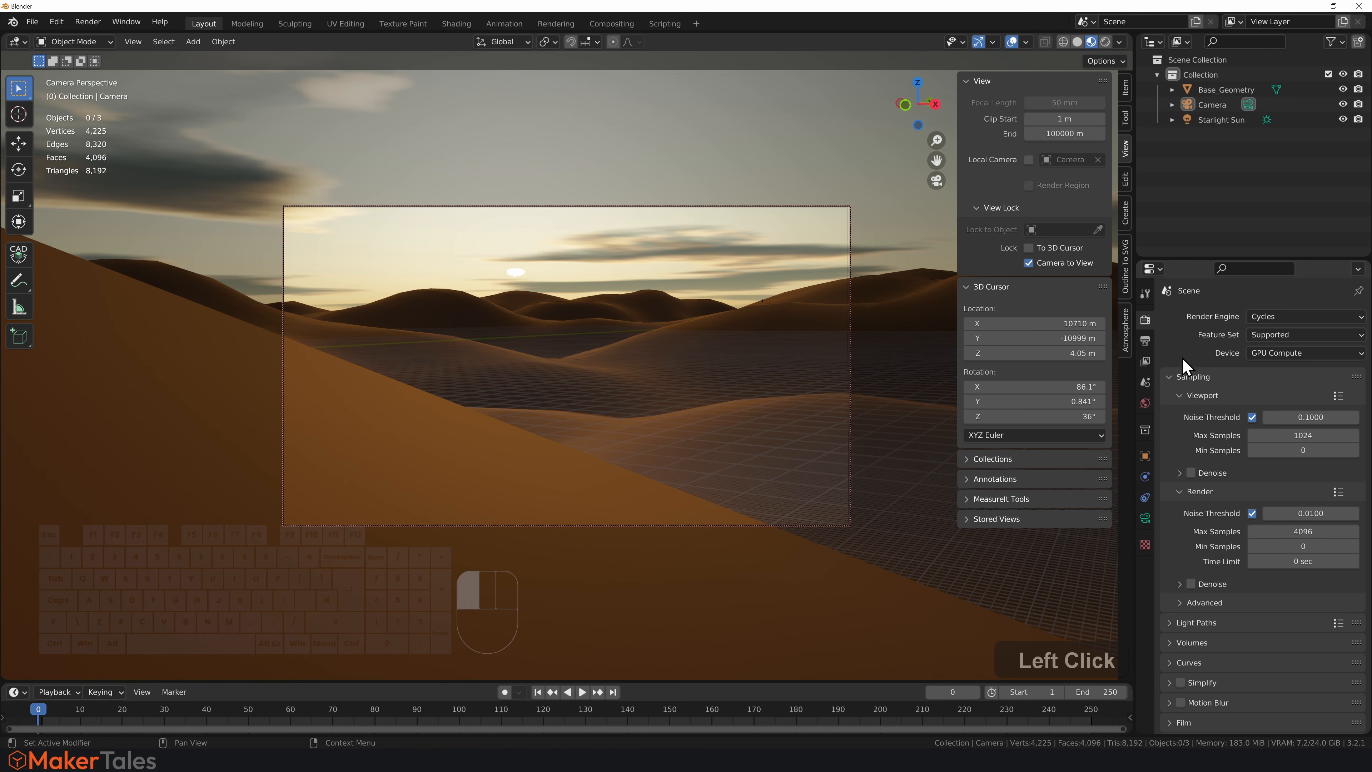
pyautogui.click(1286, 531)
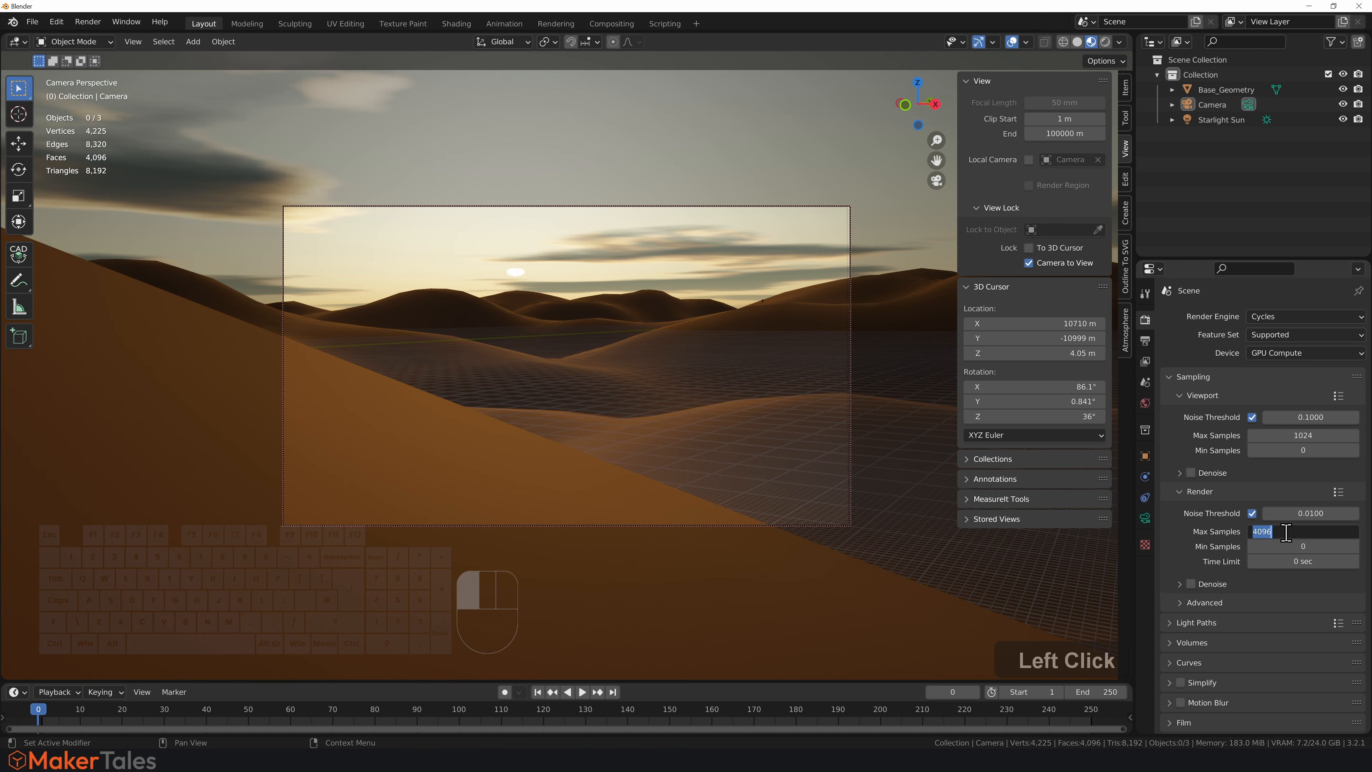
pyautogui.write('10')
pyautogui.click(1186, 548)
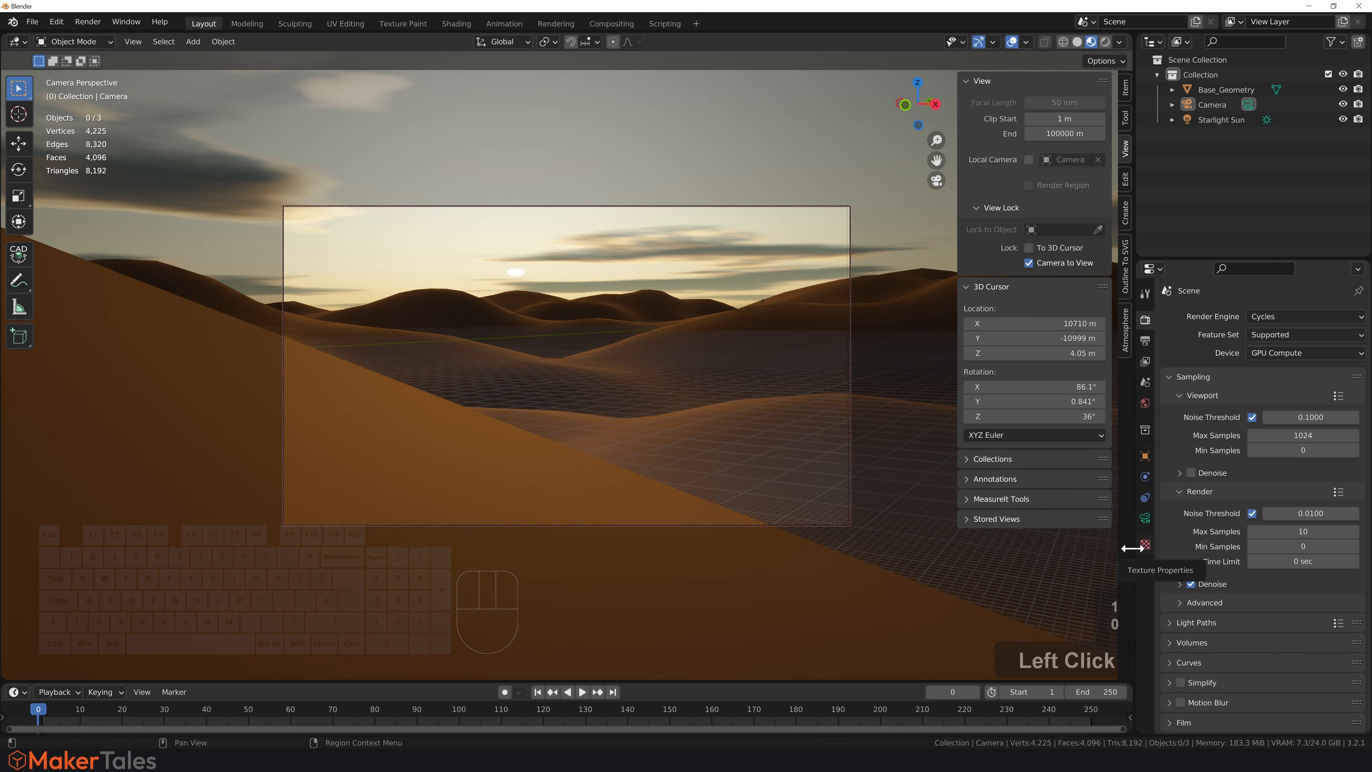
# Hide the viewport overlays, render a test image of the dunes from the camera, and close the result.
pyautogui.click(1011, 42)
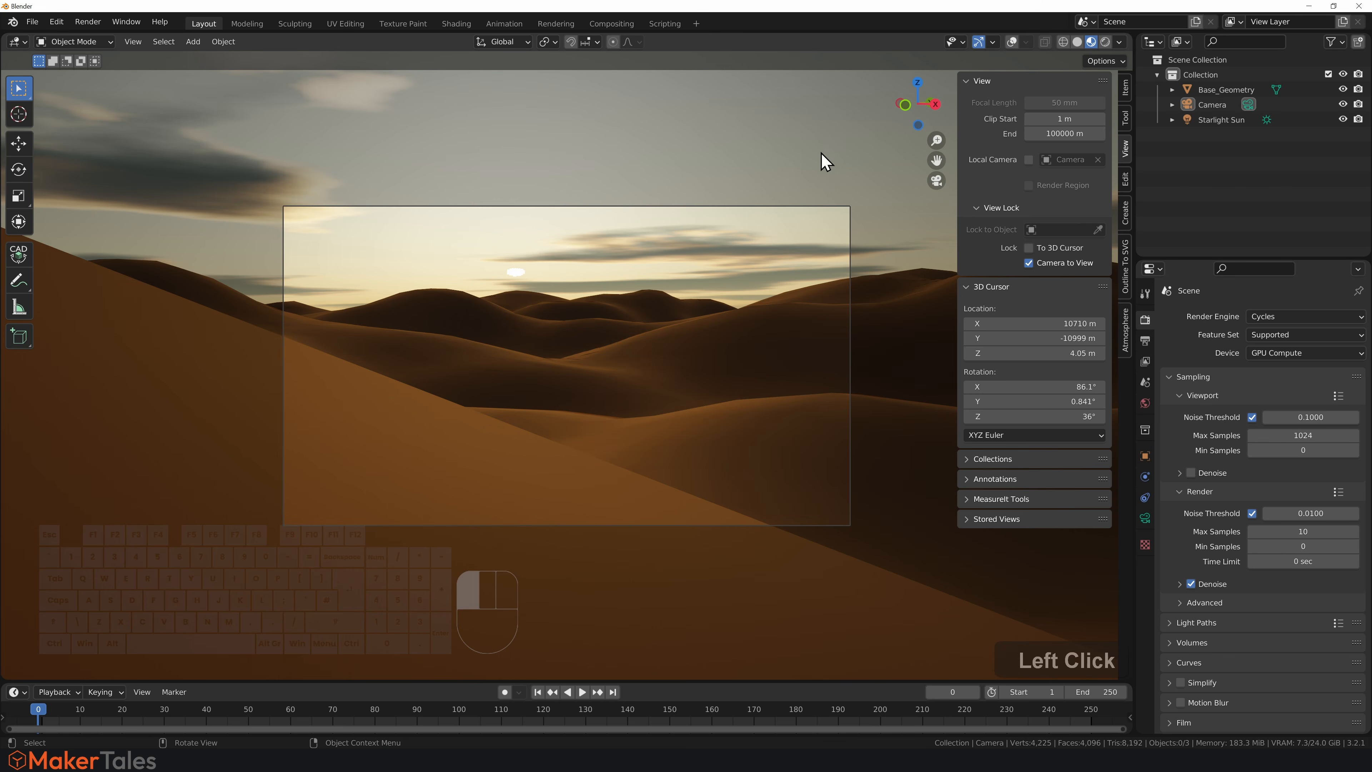
pyautogui.click(791, 376)
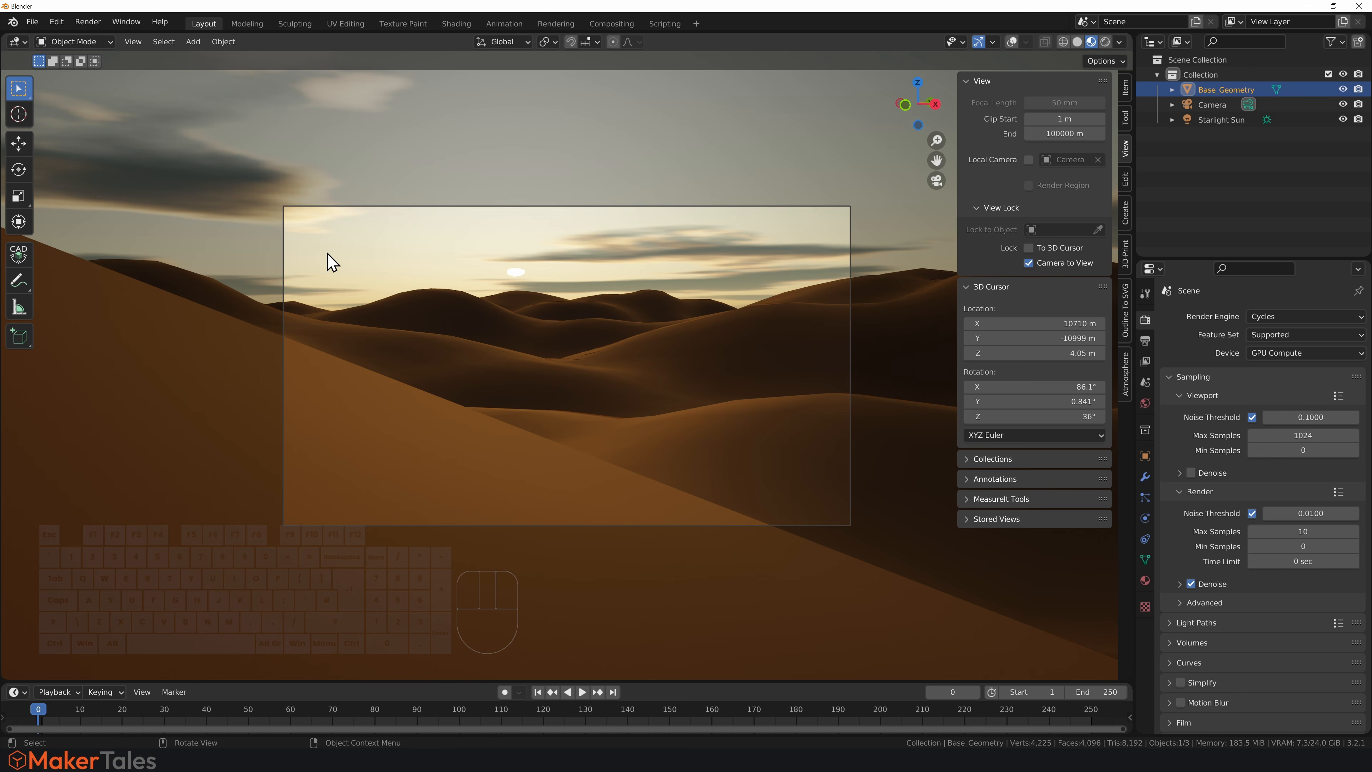
pyautogui.click(90, 23)
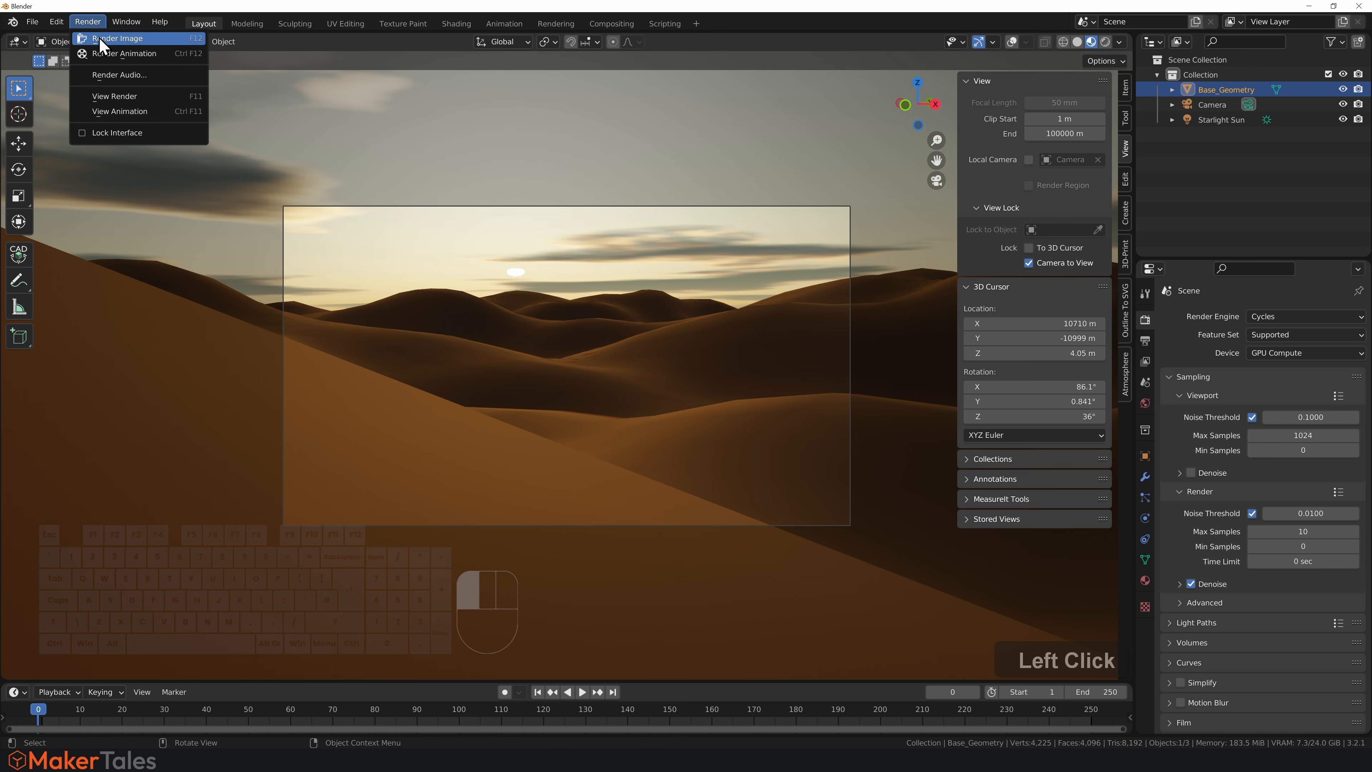
pyautogui.click(99, 37)
pyautogui.moveTo(240, 8); pyautogui.dragTo(429, 85)
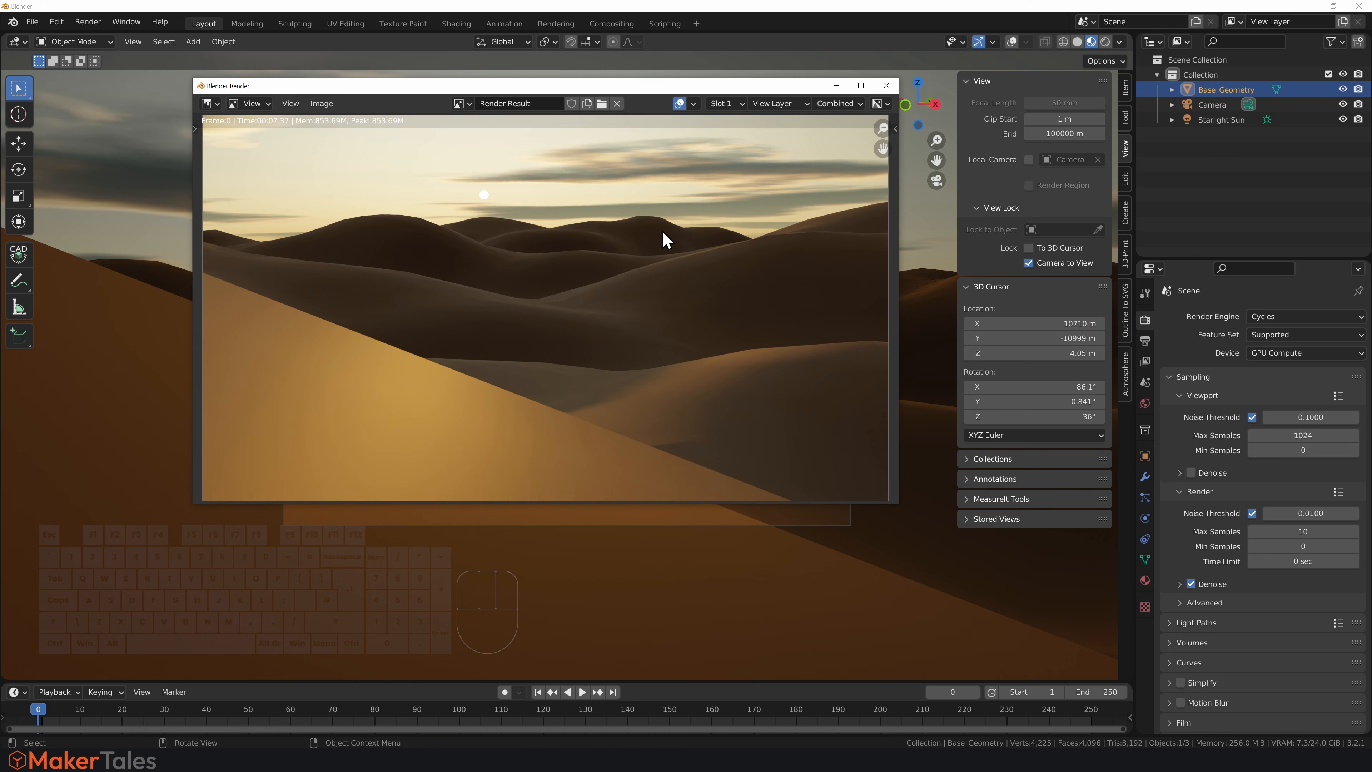
pyautogui.click(889, 87)
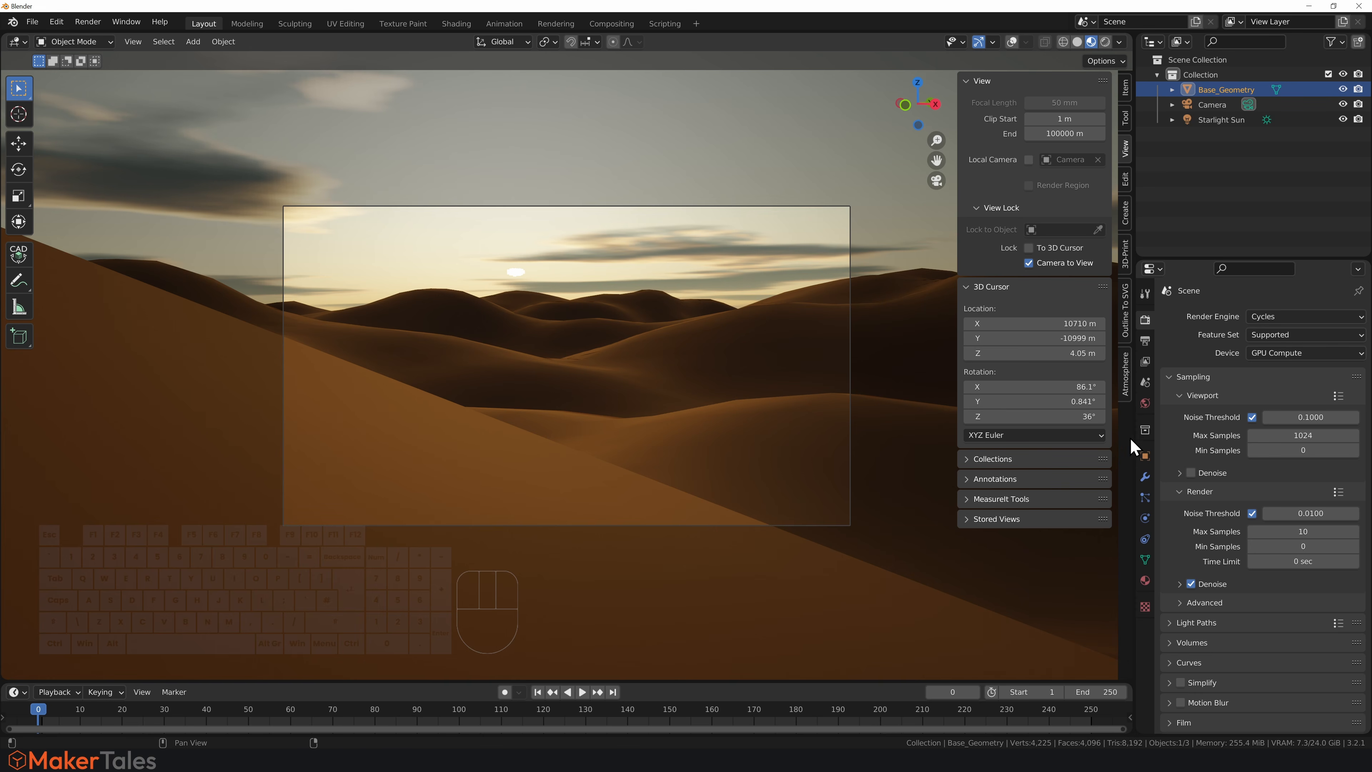
# Collapse the Physical Atmosphere sections and apply Object Fog in Manual mode to the scene's materials.
pyautogui.click(1125, 381)
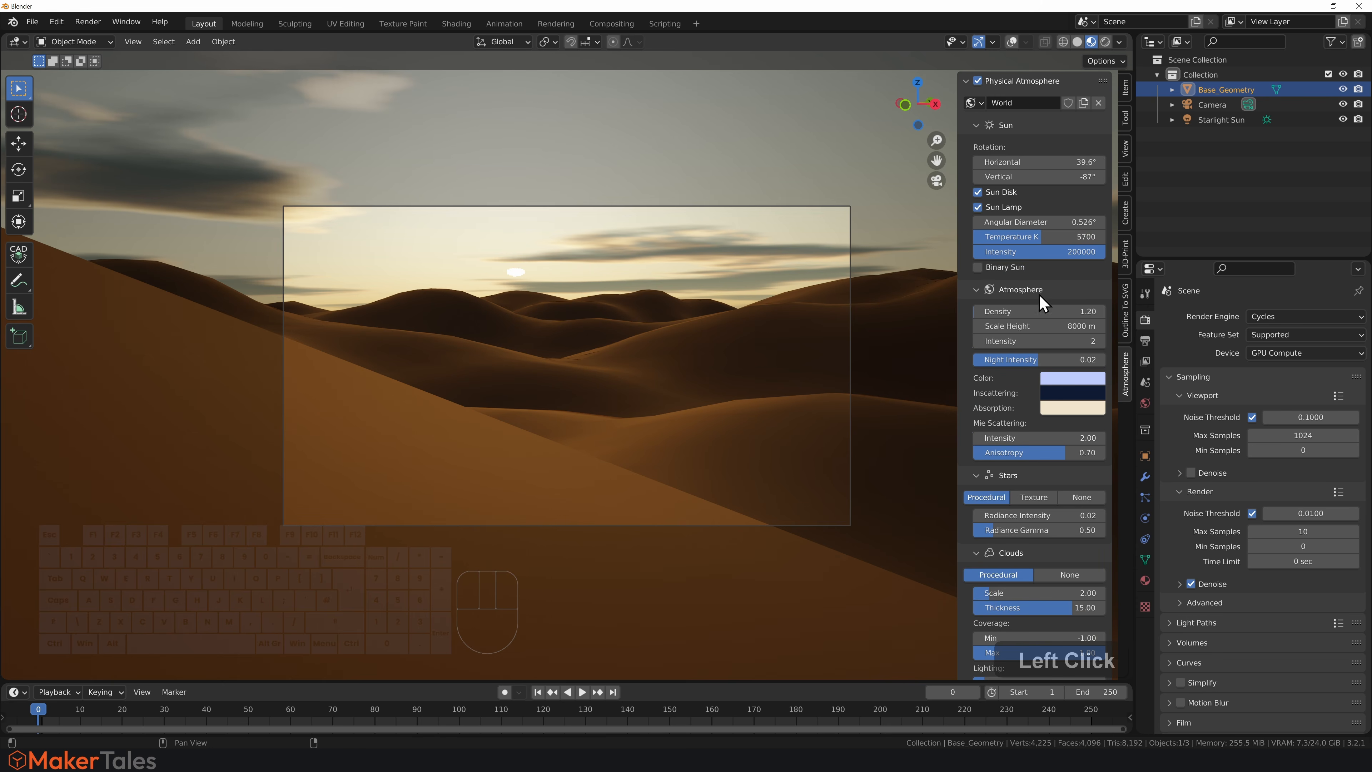
pyautogui.moveTo(977, 126); pyautogui.dragTo(979, 252)
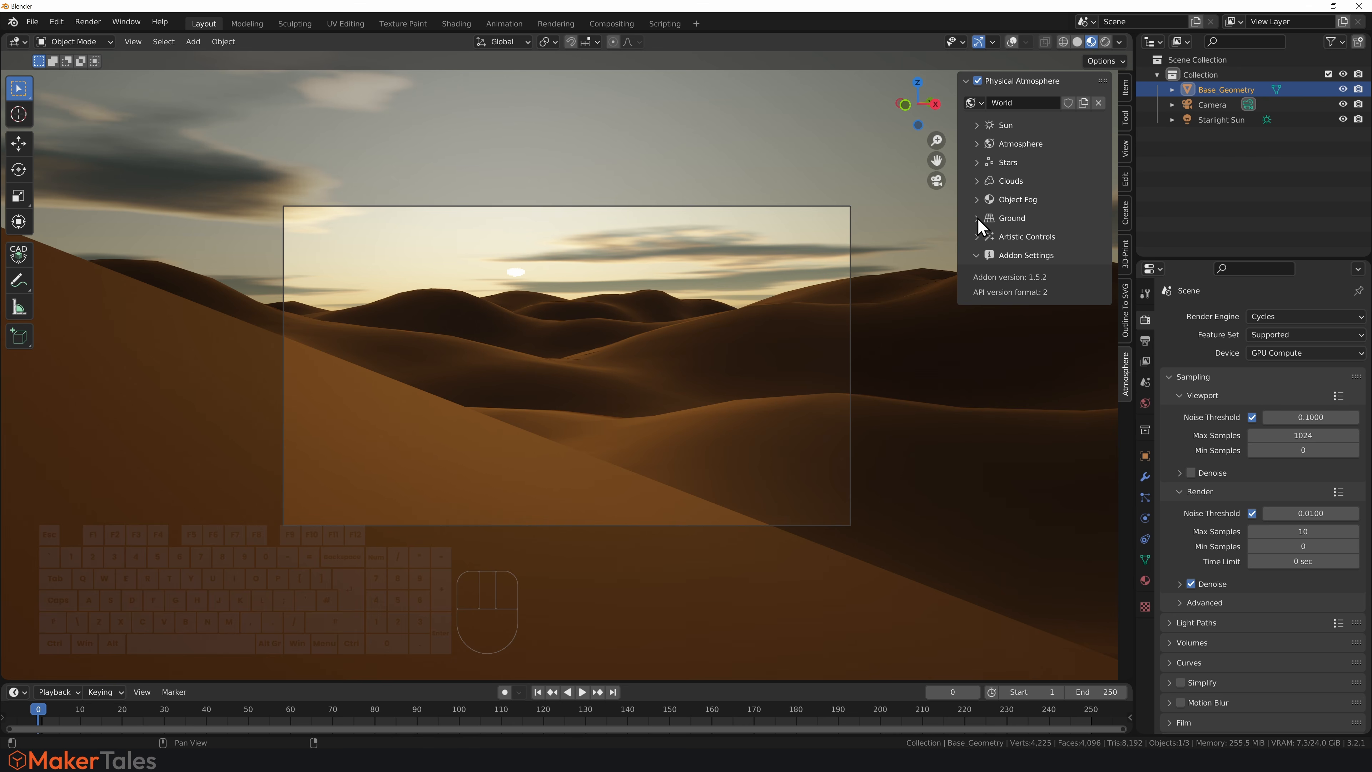
pyautogui.click(978, 199)
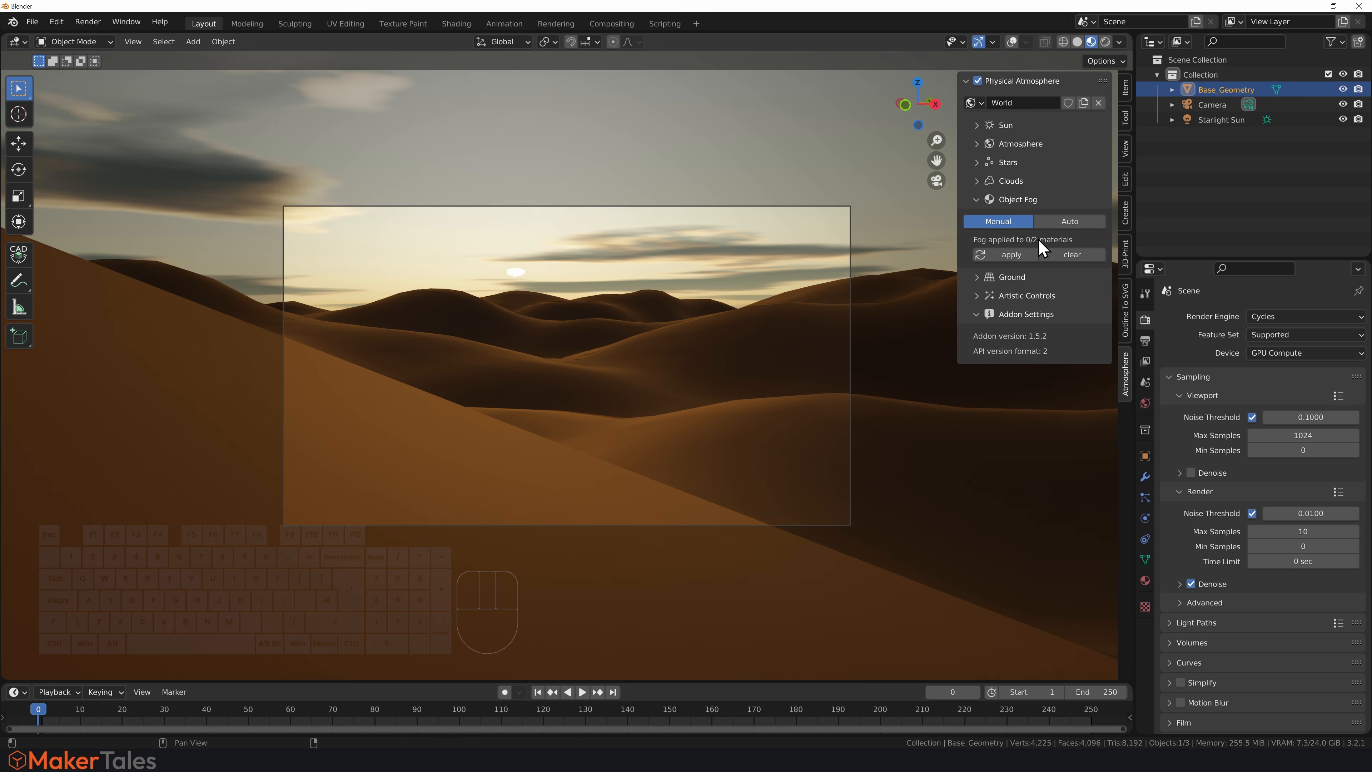
pyautogui.click(1012, 254)
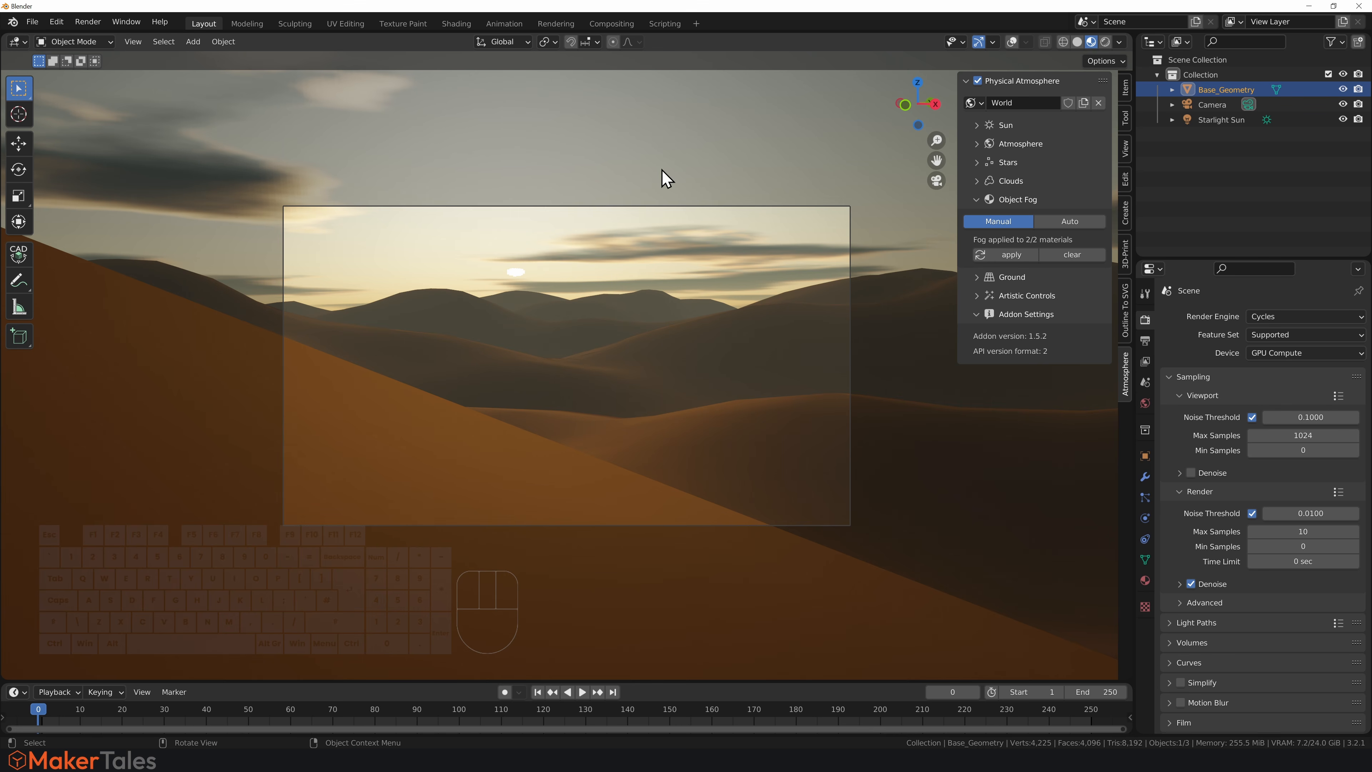
# Render the foggy dune scene from the camera, inspect the image, and close the render window.
pyautogui.click(88, 22)
pyautogui.click(108, 36)
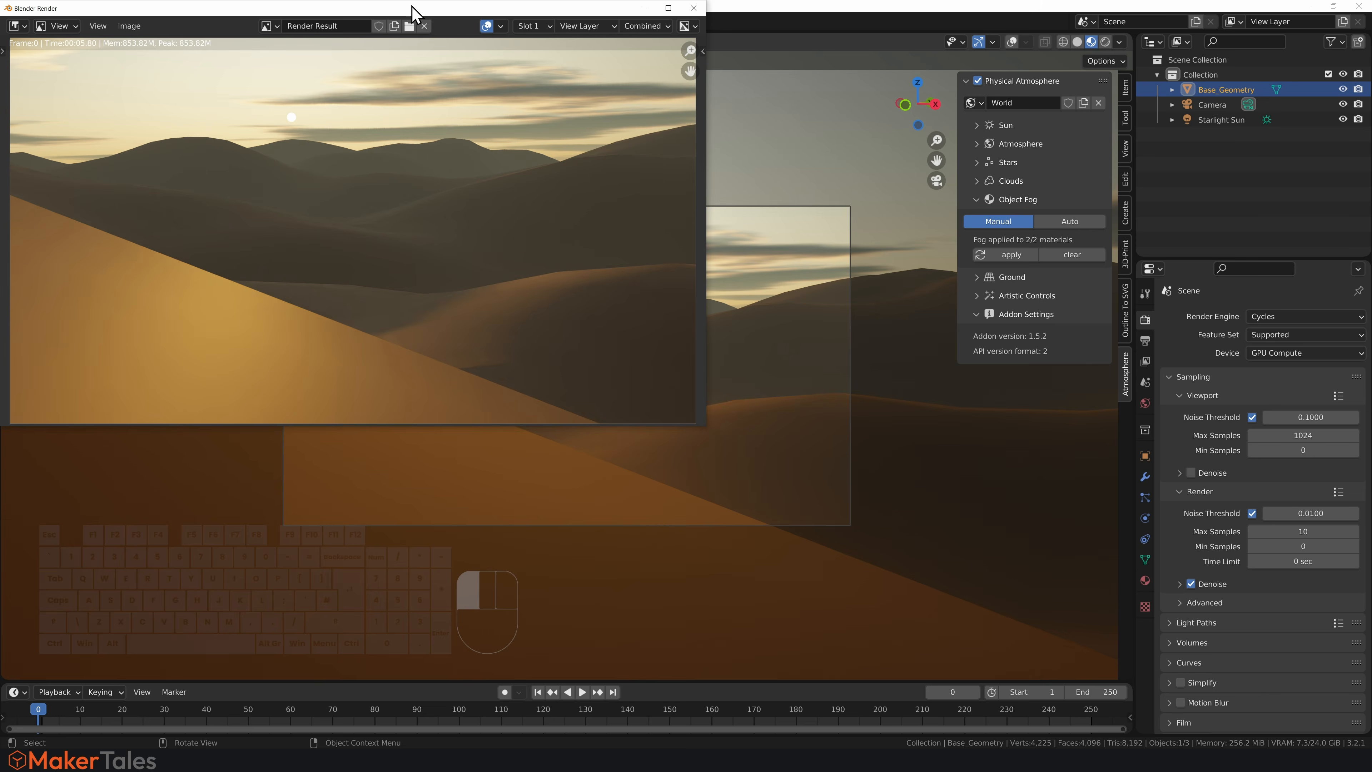
pyautogui.moveTo(414, 9); pyautogui.dragTo(624, 92)
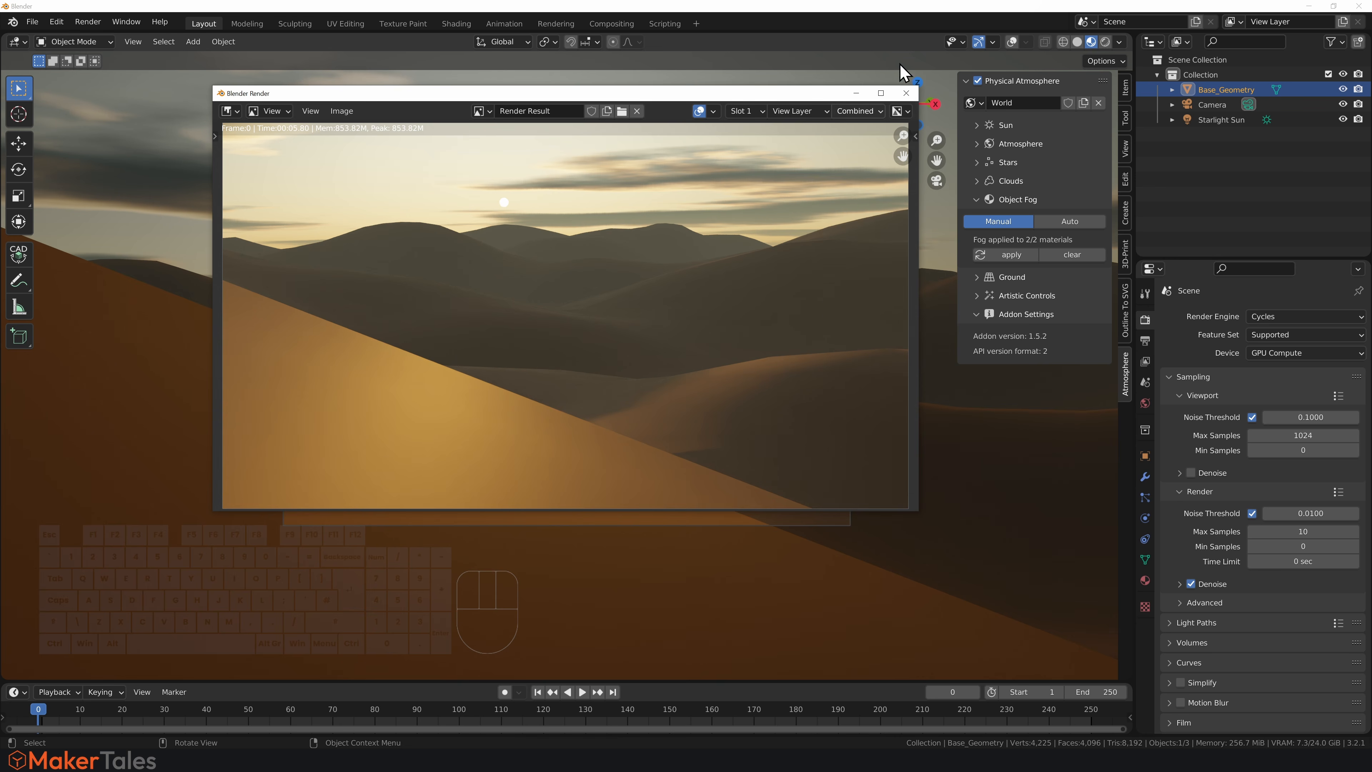
pyautogui.click(906, 93)
# Enable nodes for compositing and move the Render Layers node well away from the Composite node.
pyautogui.click(611, 24)
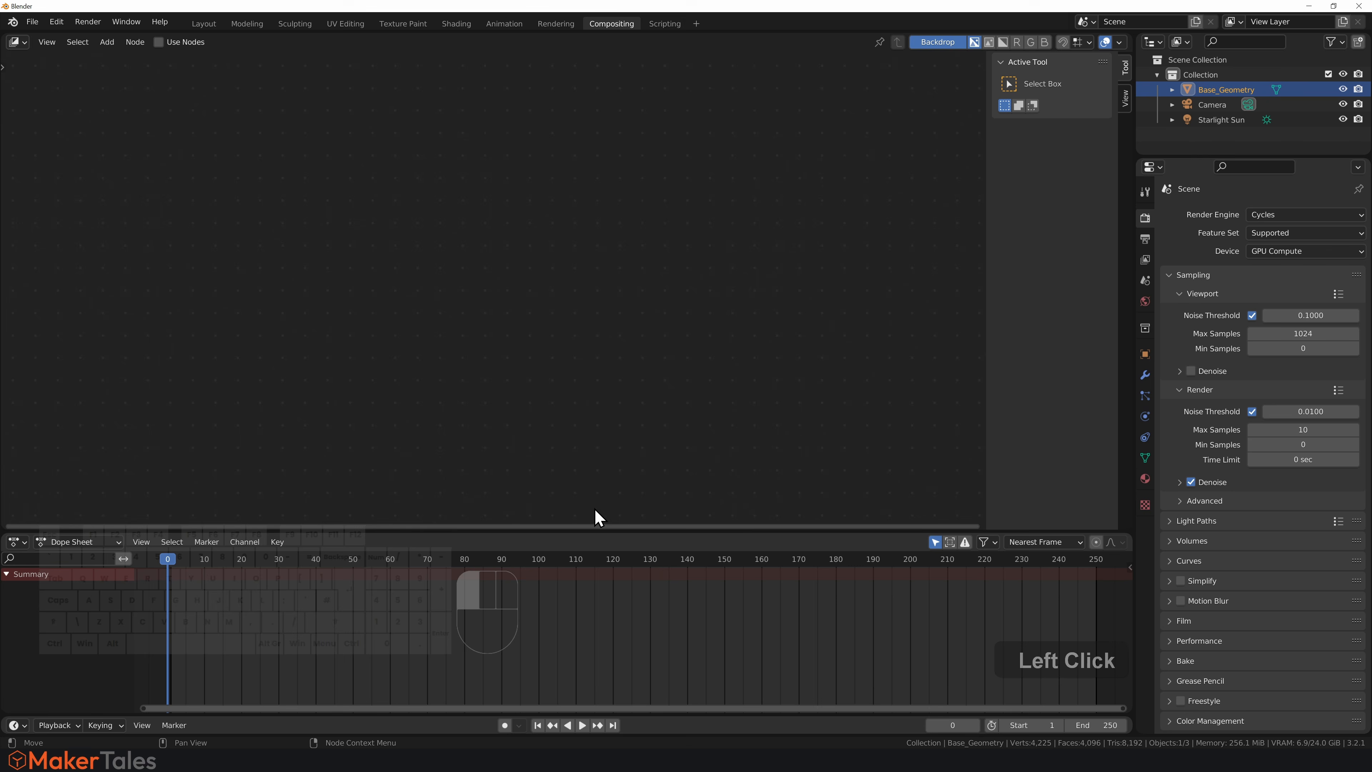
pyautogui.click(186, 43)
pyautogui.scroll(-4, 645, 190)
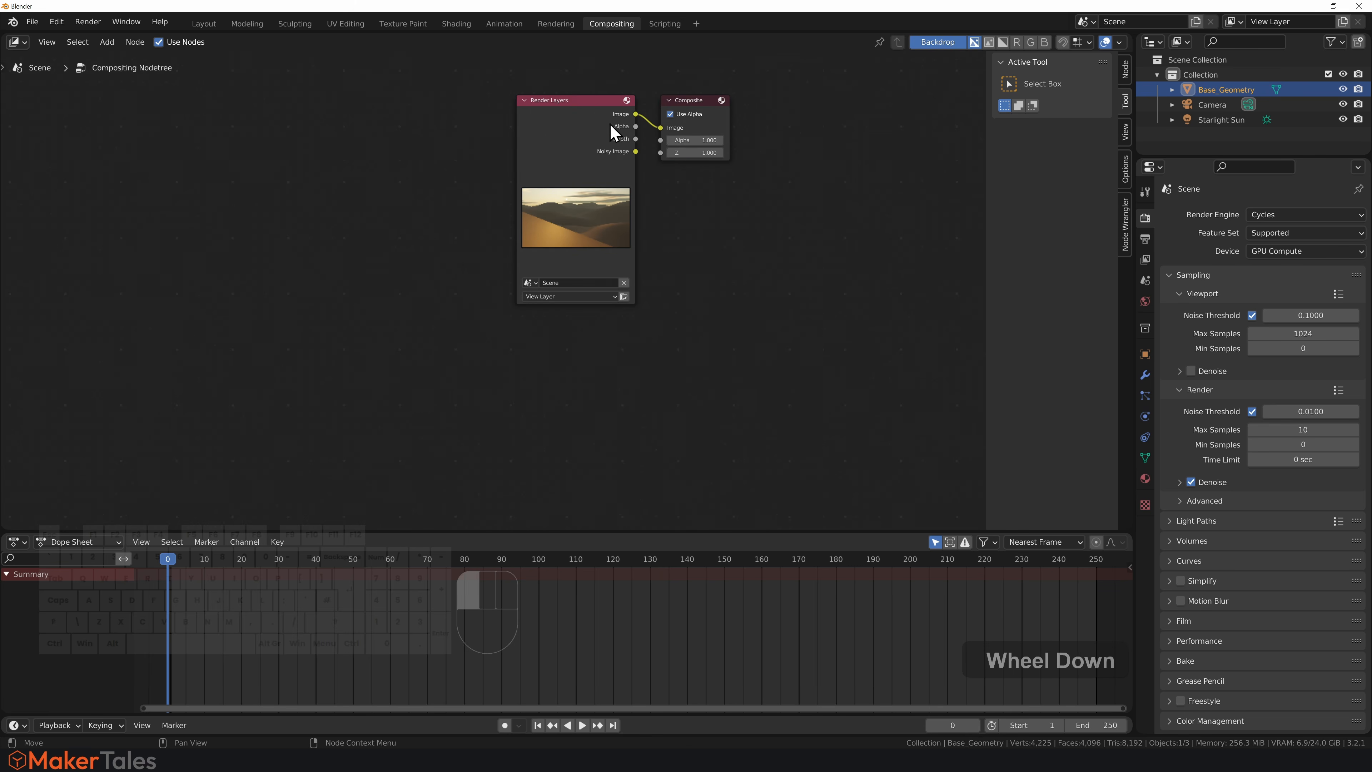
pyautogui.moveTo(612, 93); pyautogui.dragTo(424, 145)
pyautogui.moveTo(547, 97); pyautogui.dragTo(230, 116)
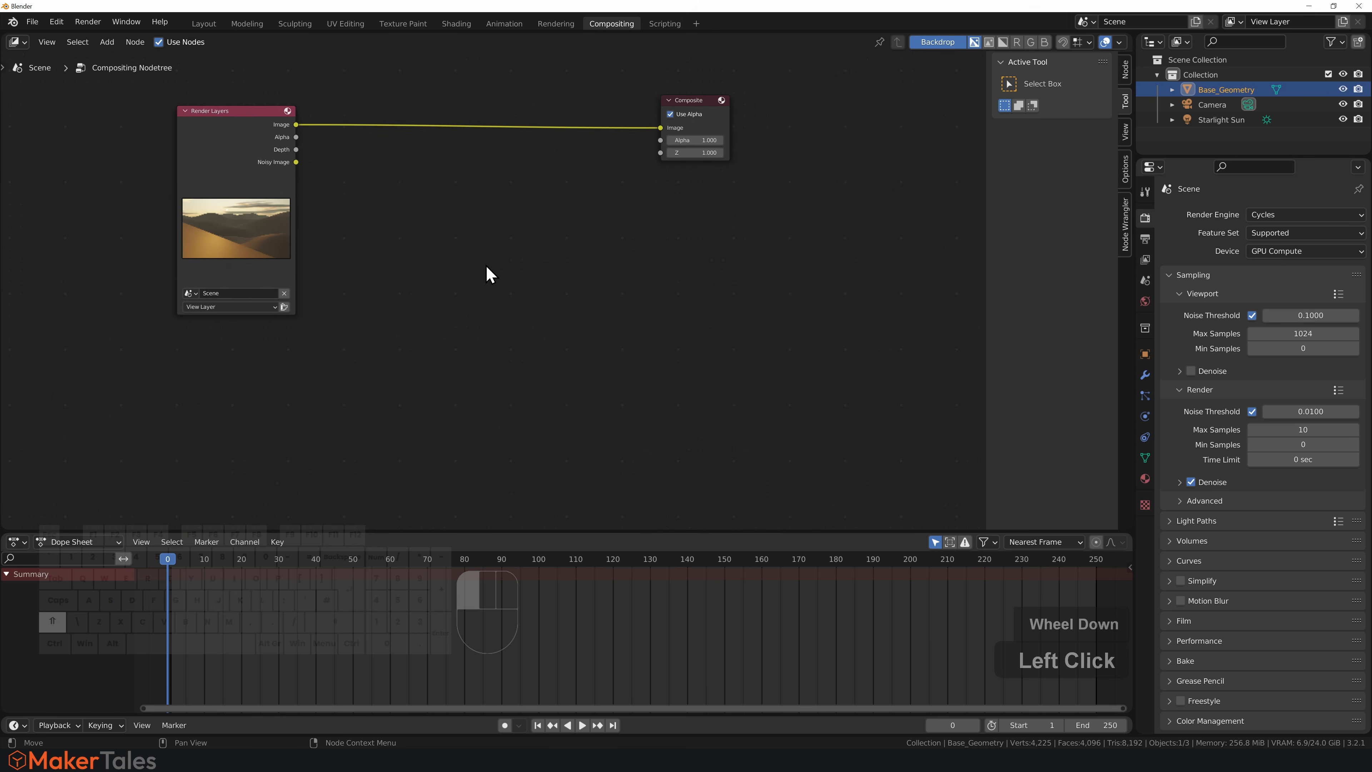
# Add a Viewer node beyond the Composite node and connect the Render Layers image output to it.
pyautogui.keyDown('shift'); pyautogui.moveTo(487, 272); pyautogui.dragTo(508, 338, button='middle'); pyautogui.keyUp('shift')
pyautogui.hotkey('shift', 'a')
pyautogui.click(507, 337)
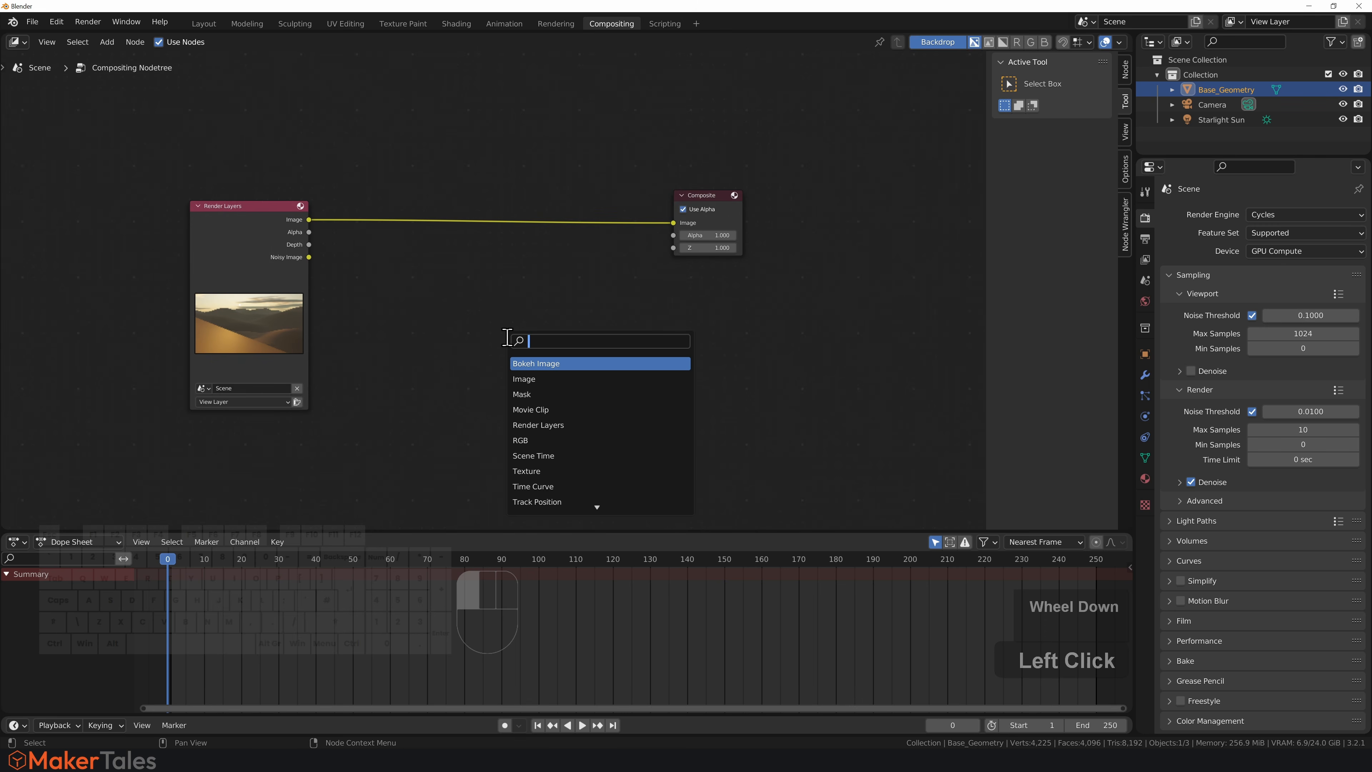
pyautogui.write('view')
pyautogui.moveTo(518, 363); pyautogui.dragTo(904, 352)
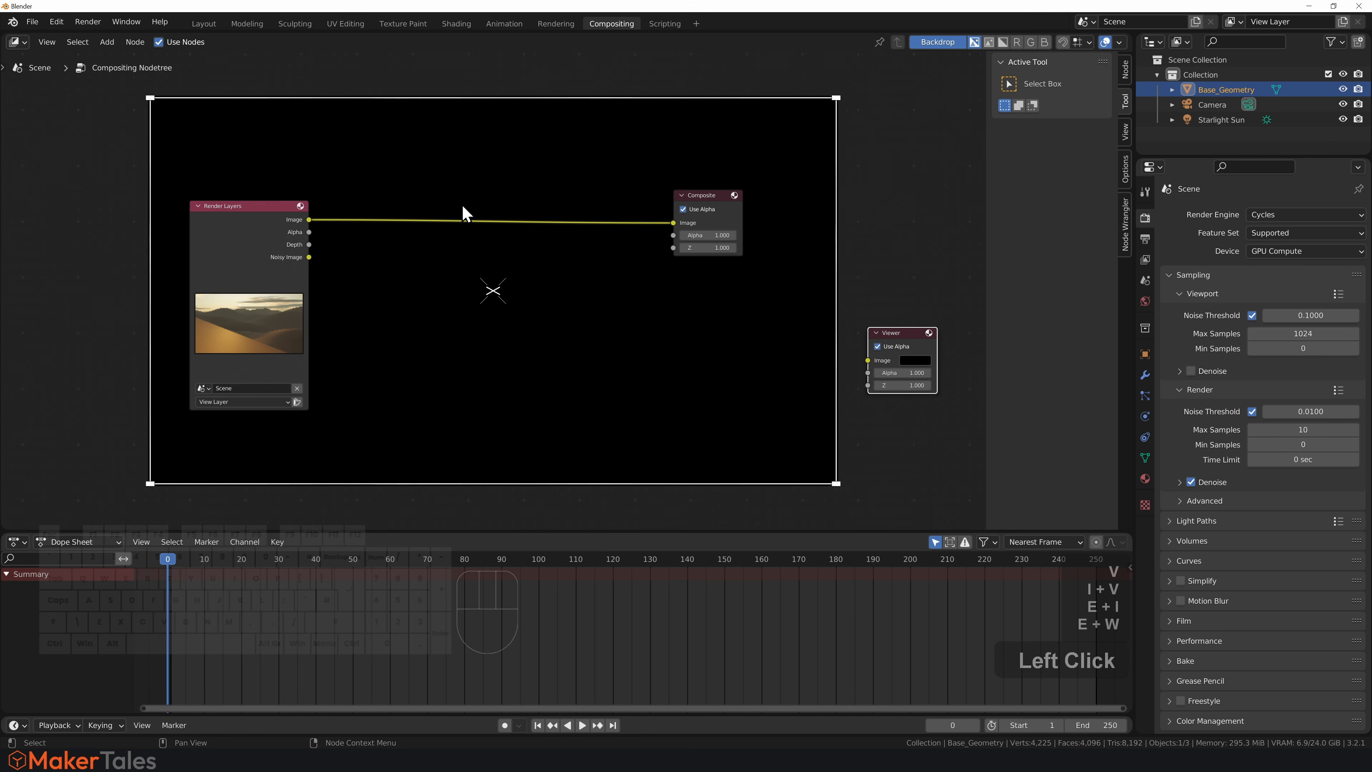
pyautogui.moveTo(309, 220); pyautogui.dragTo(869, 361)
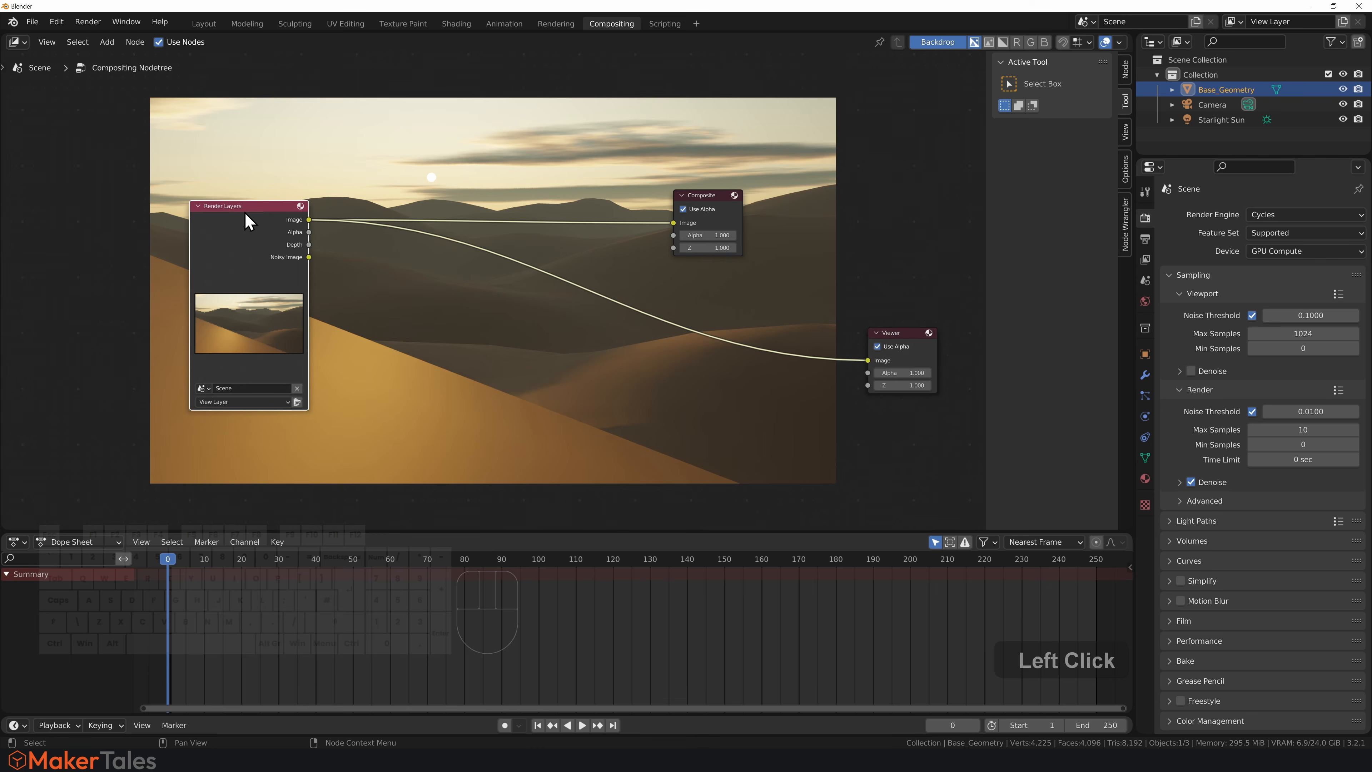
# Insert a Glare node into the link between Render Layers and the Viewer node.
pyautogui.hotkey('shift', 'a')
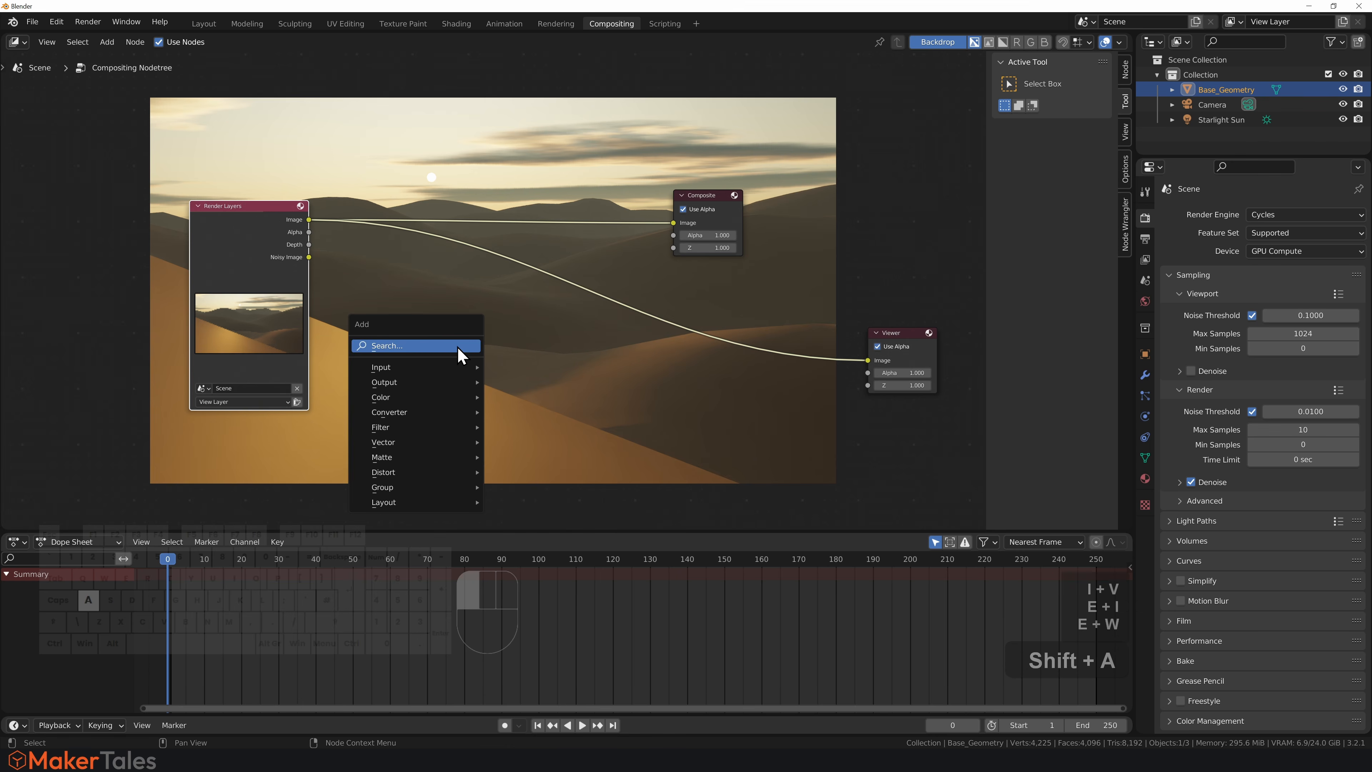
pyautogui.click(457, 346)
pyautogui.write('glar')
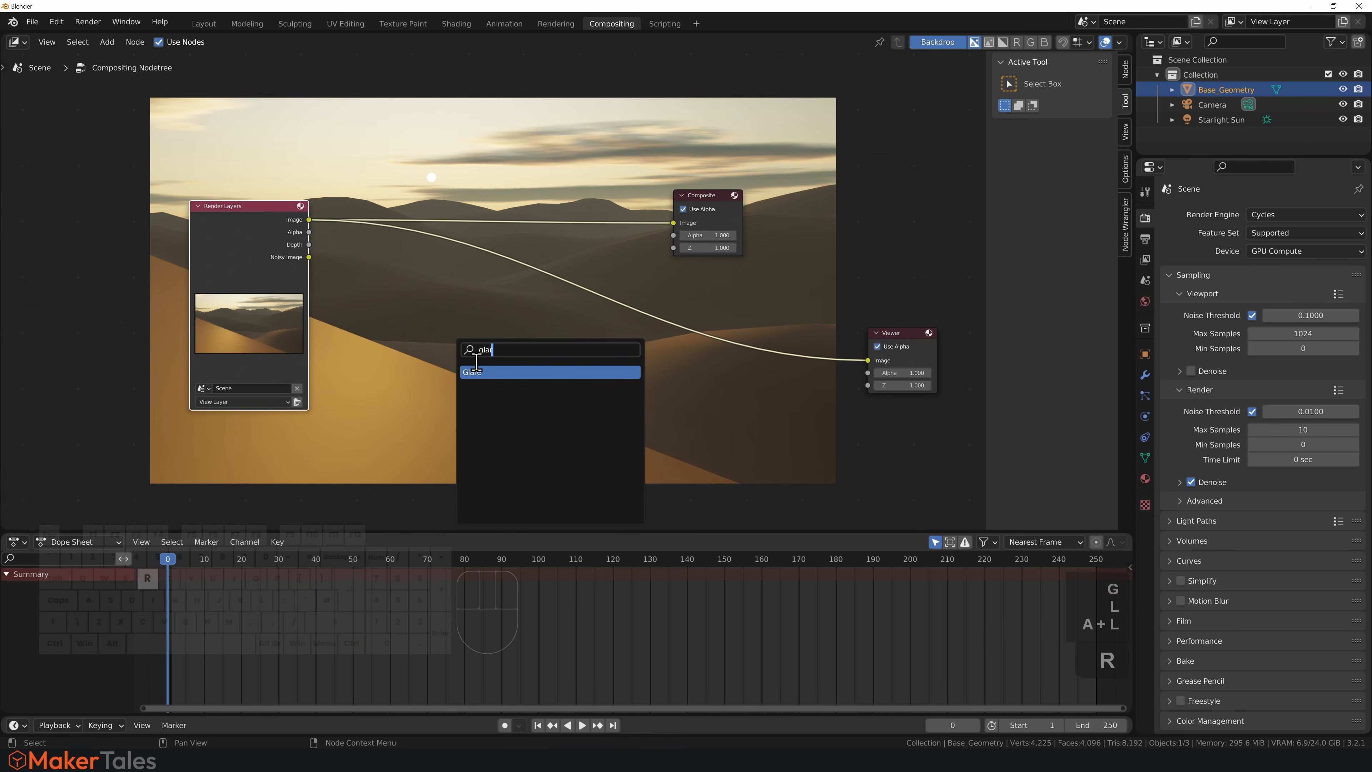
pyautogui.click(496, 372)
pyautogui.click(618, 292)
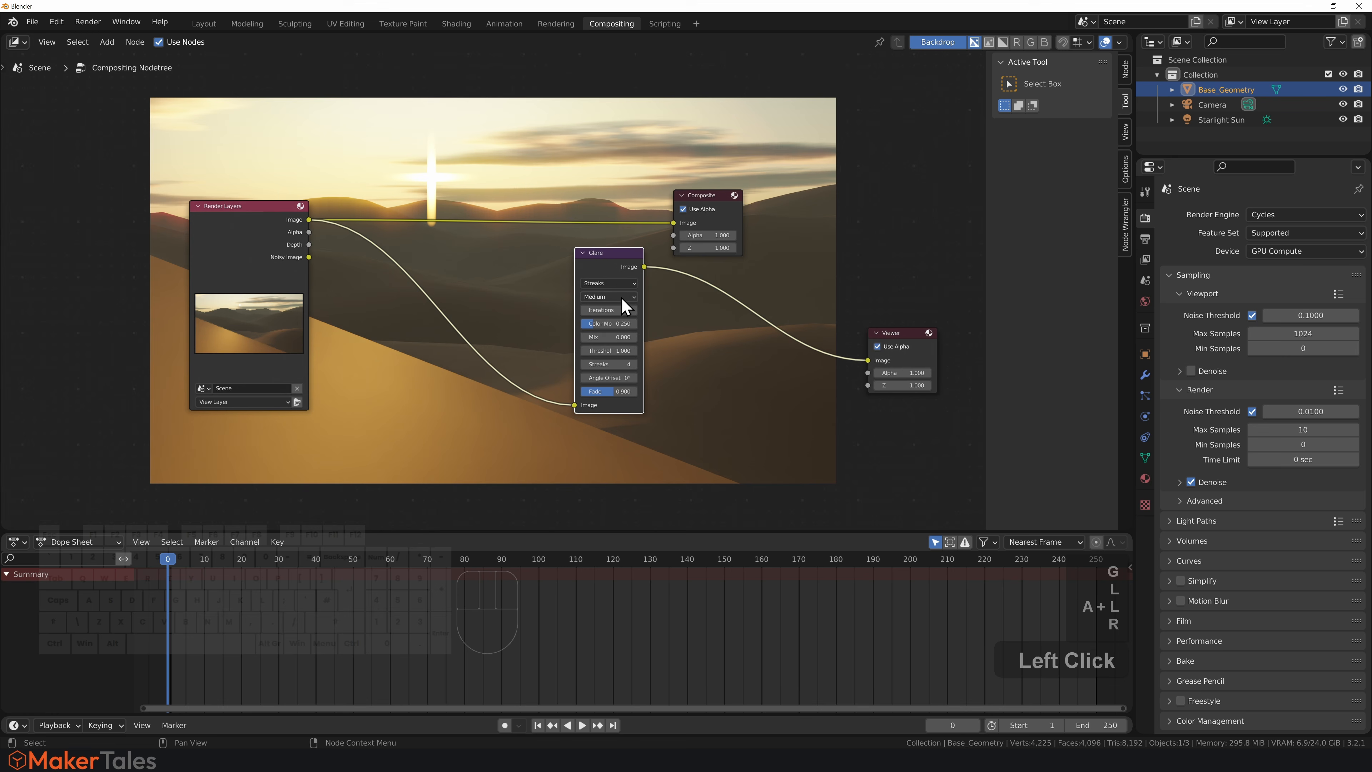
# Set the Glare node to Fog Glow with mix 0.06, threshold 0.5 and size 9.
pyautogui.click(616, 281)
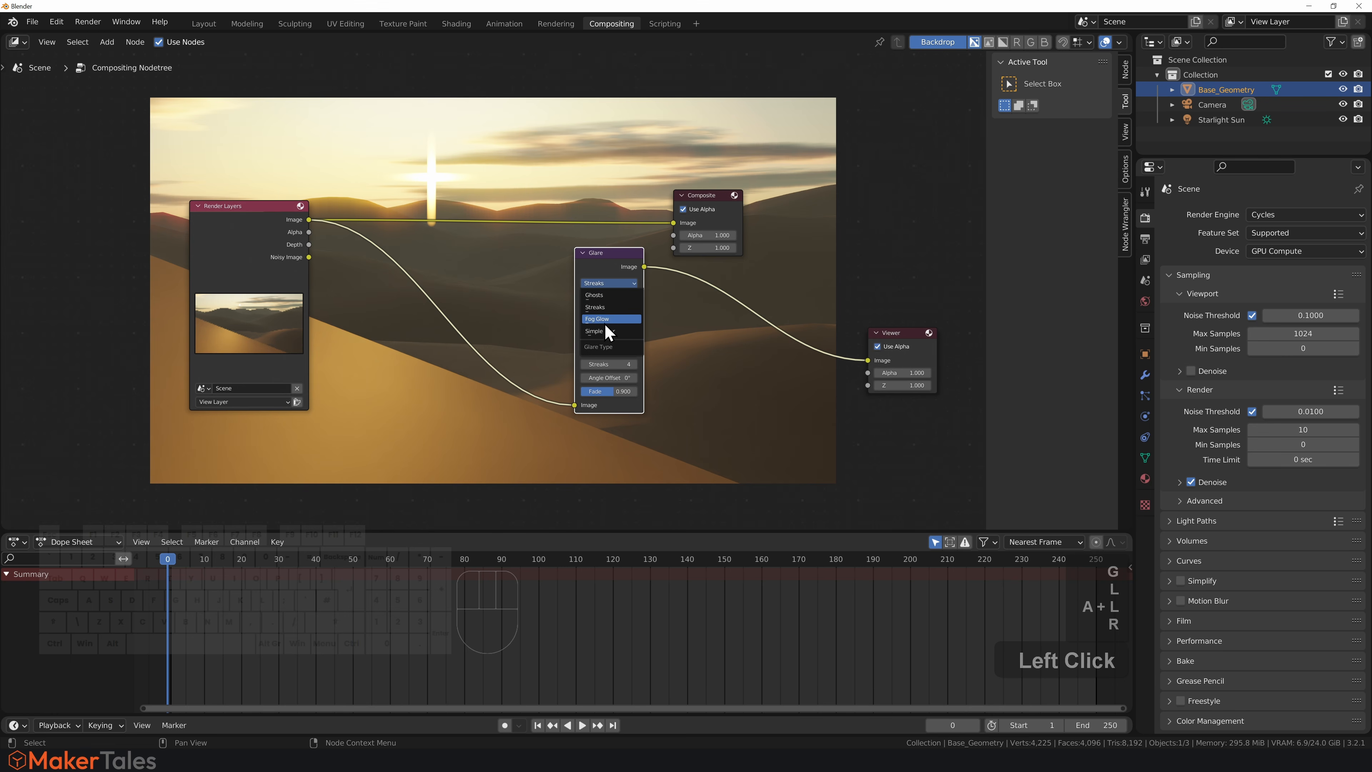
pyautogui.click(613, 320)
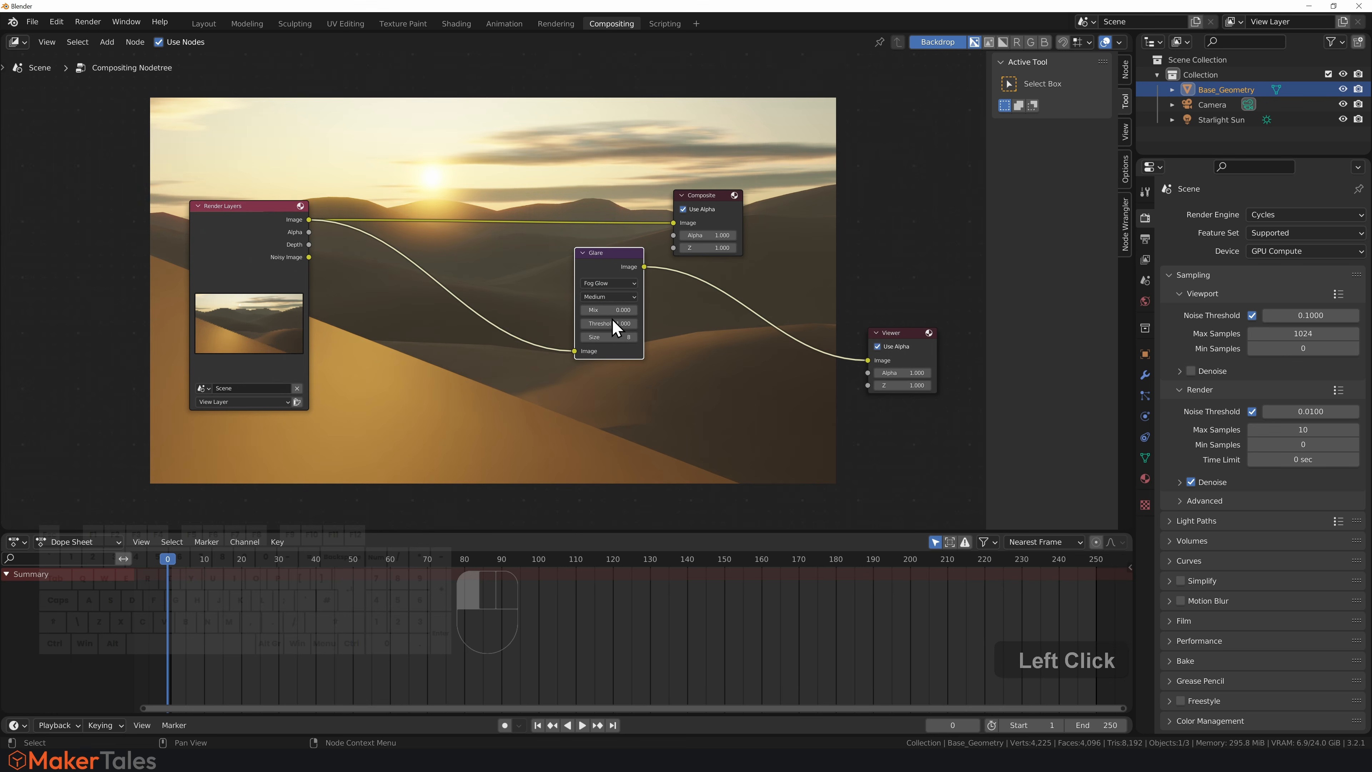
pyautogui.click(614, 313)
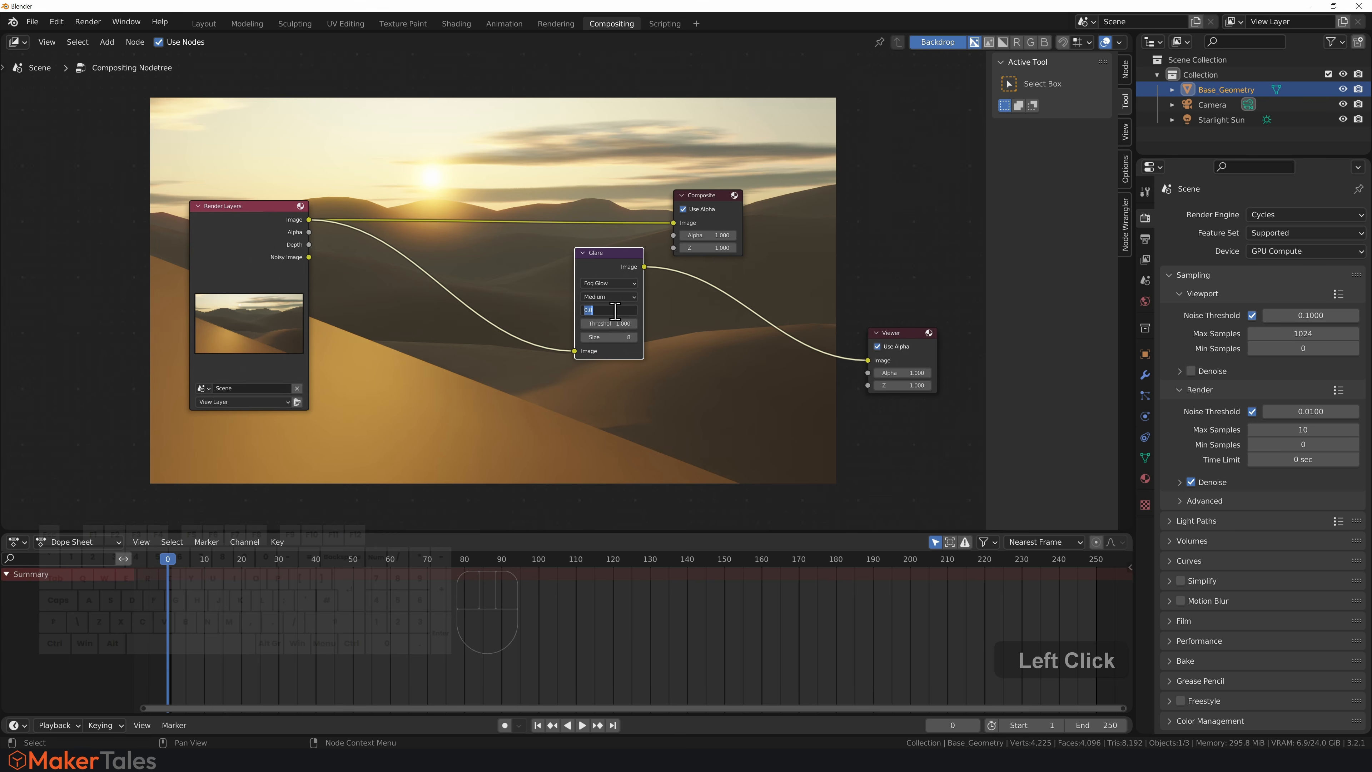
pyautogui.write('0.06')
pyautogui.press('Return')
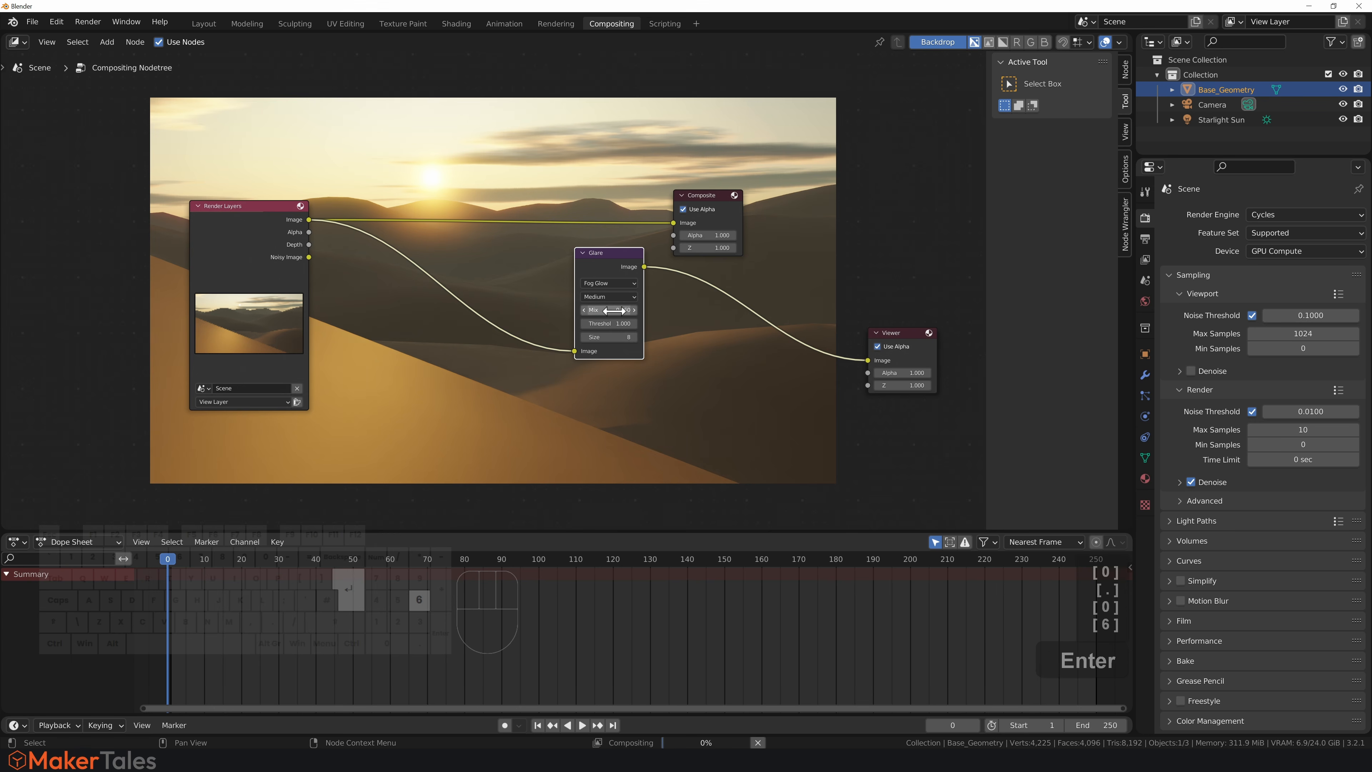
pyautogui.click(619, 323)
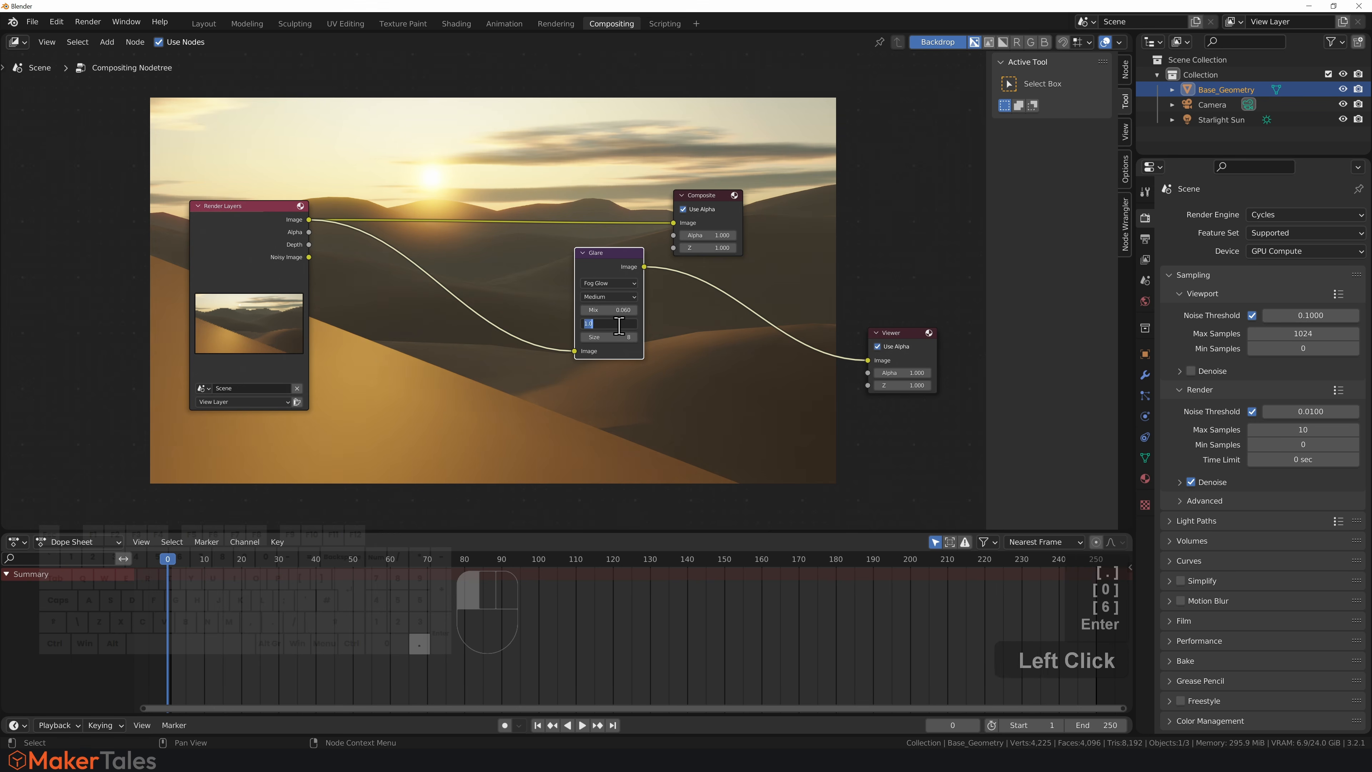
pyautogui.write('.5')
pyautogui.press('Return')
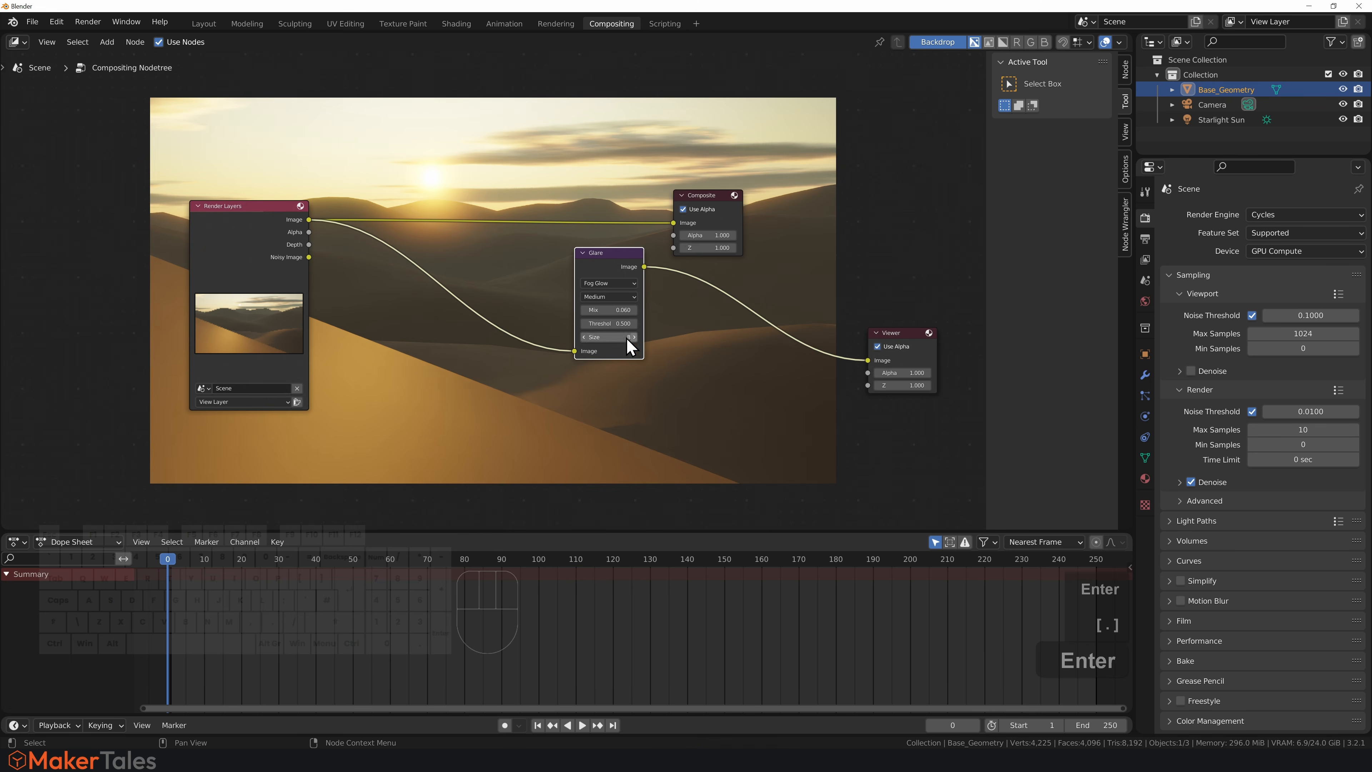
pyautogui.click(633, 337)
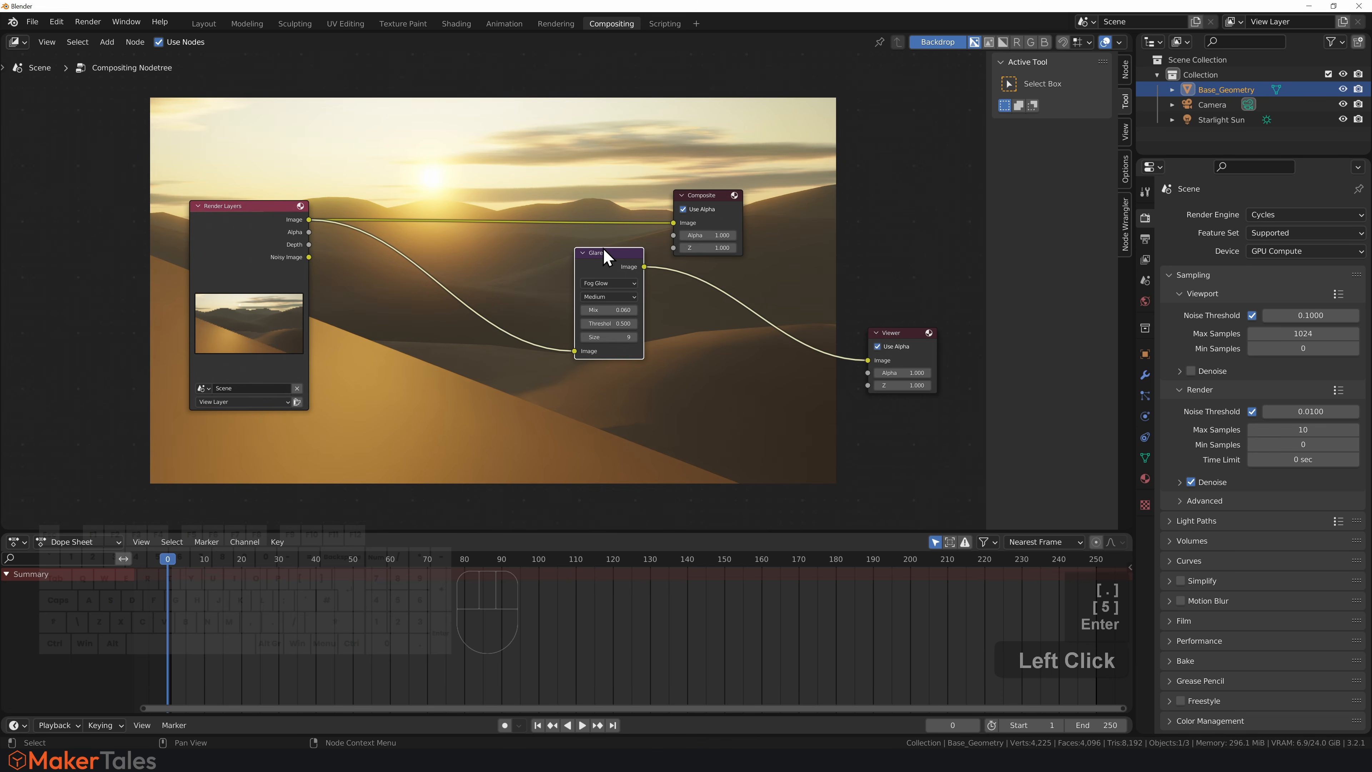
# Move the Glare node clear of the Composite node and connect its image output to the Composite image input.
pyautogui.moveTo(604, 250); pyautogui.dragTo(574, 281)
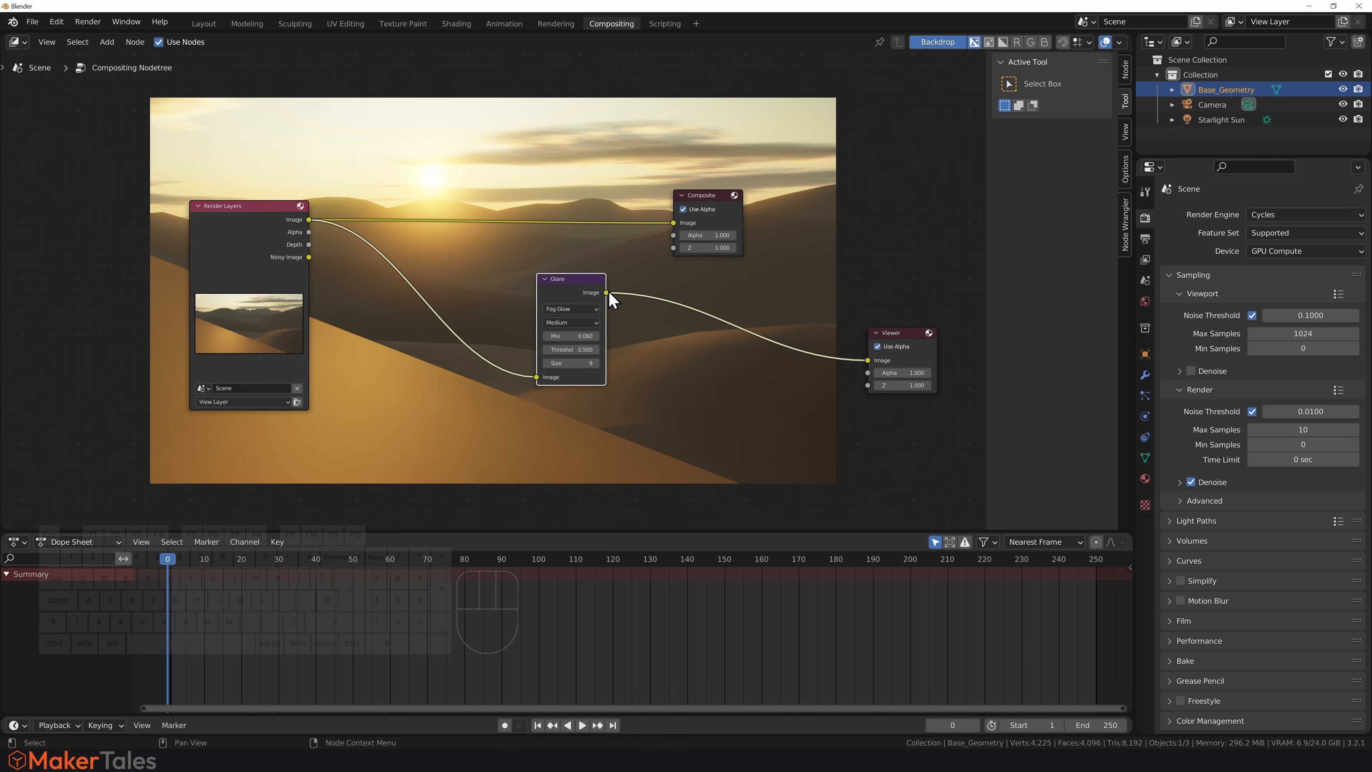
pyautogui.moveTo(606, 293); pyautogui.dragTo(673, 223)
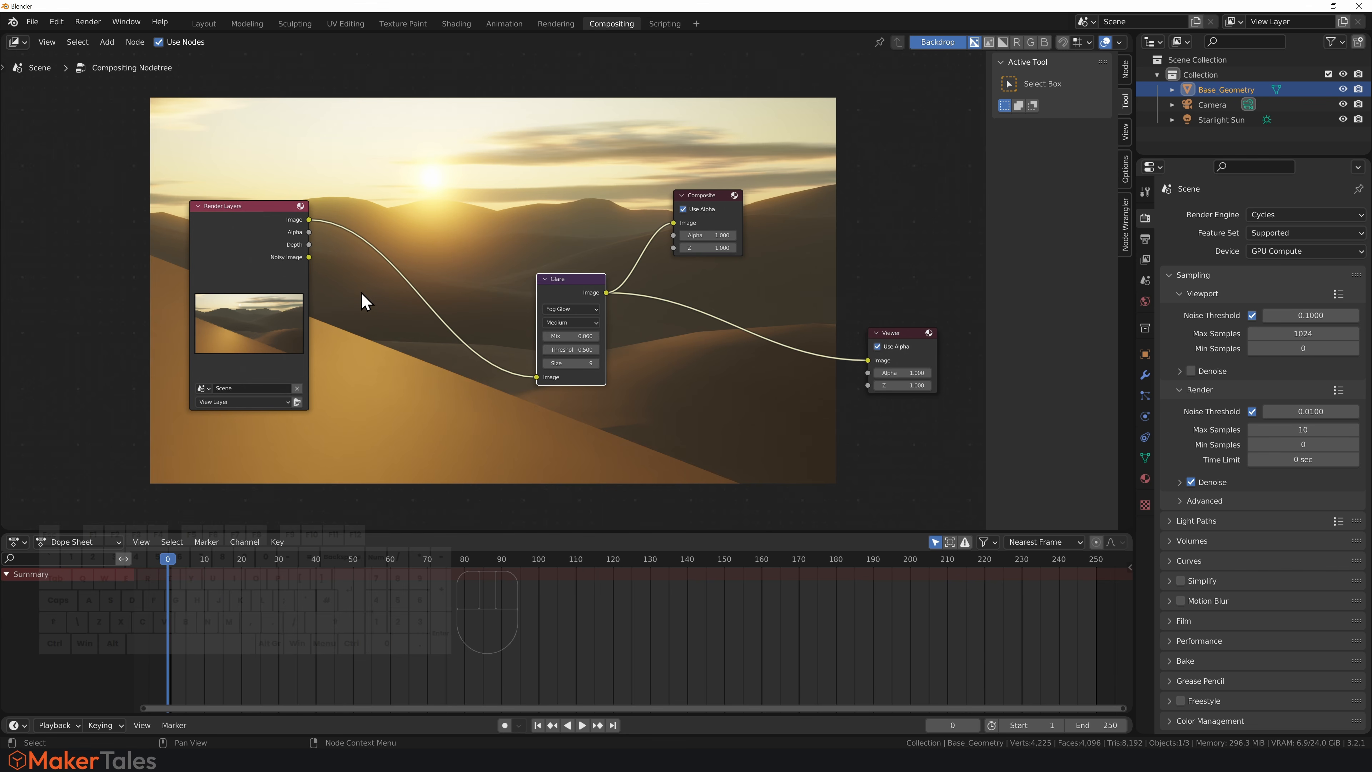
# Shift the Glare node slightly toward the Render Layers node and render the image to review the sun glow.
pyautogui.moveTo(576, 283); pyautogui.dragTo(550, 293)
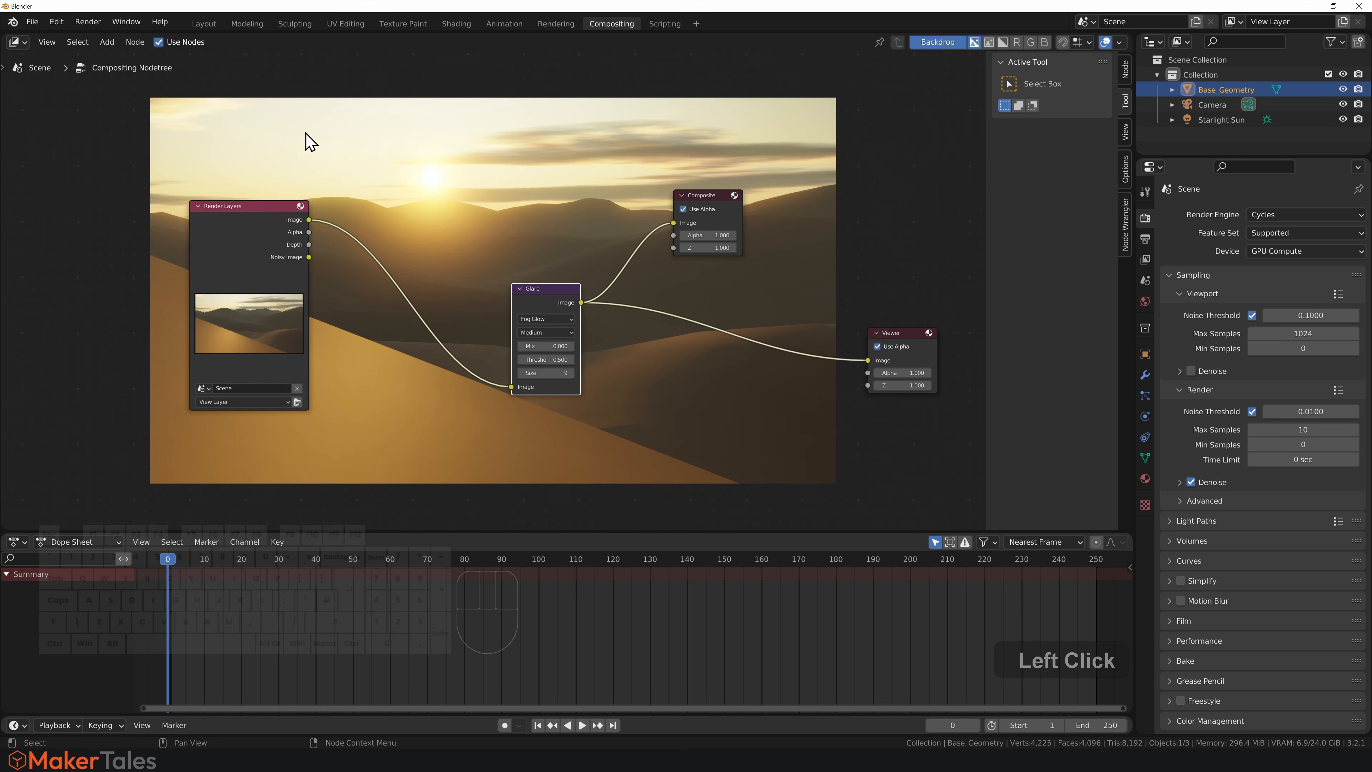
pyautogui.click(88, 22)
pyautogui.click(107, 39)
pyautogui.moveTo(227, 9); pyautogui.dragTo(404, 80)
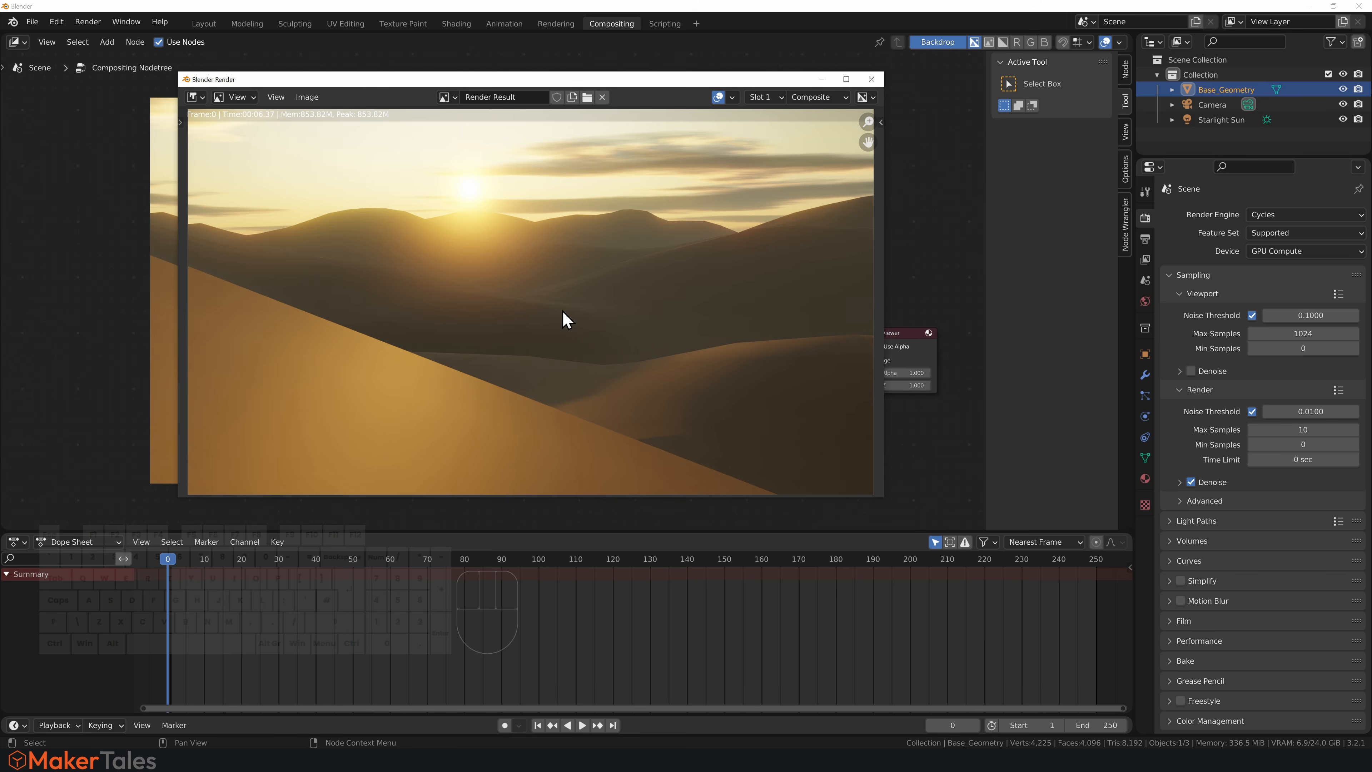
pyautogui.click(871, 79)
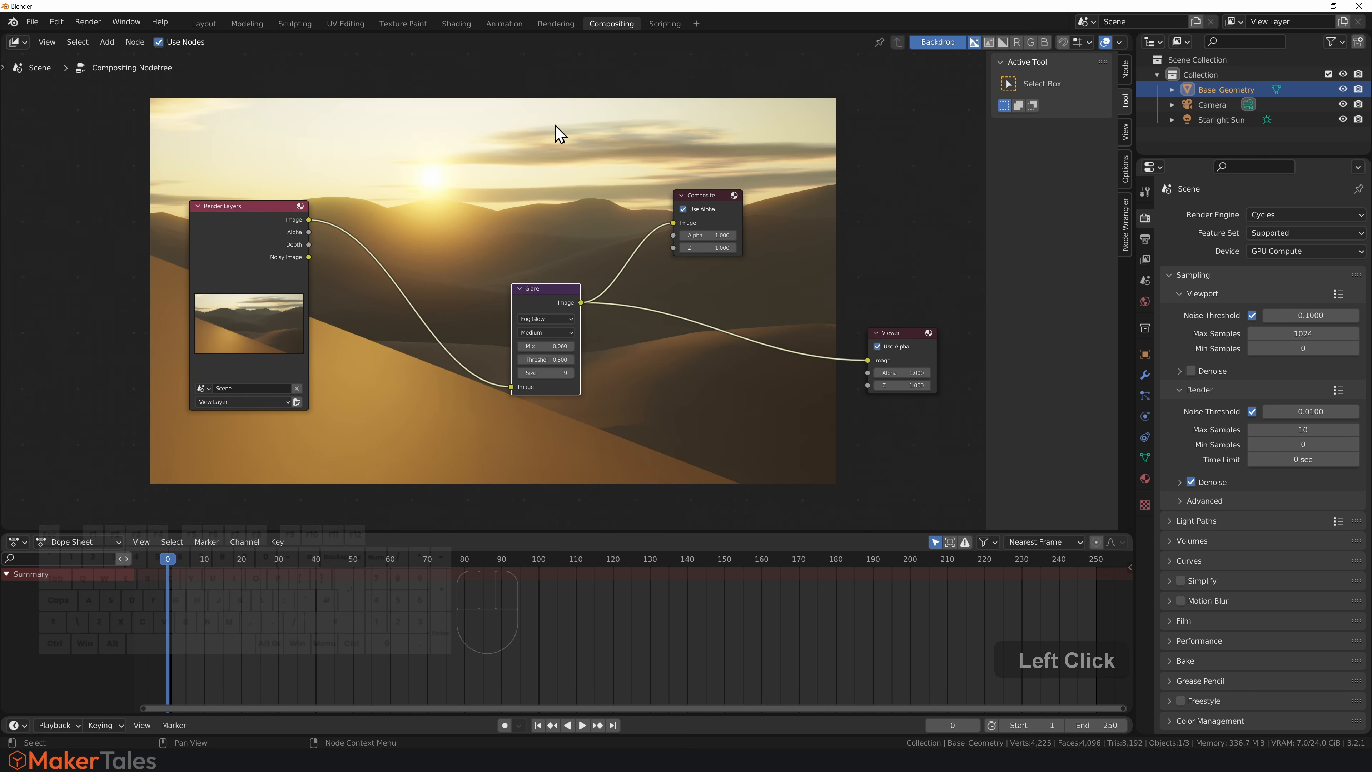
# In the Layout workspace, unlock the camera from the view, frame the dunes freely and collapse the Object Fog settings.
pyautogui.click(204, 24)
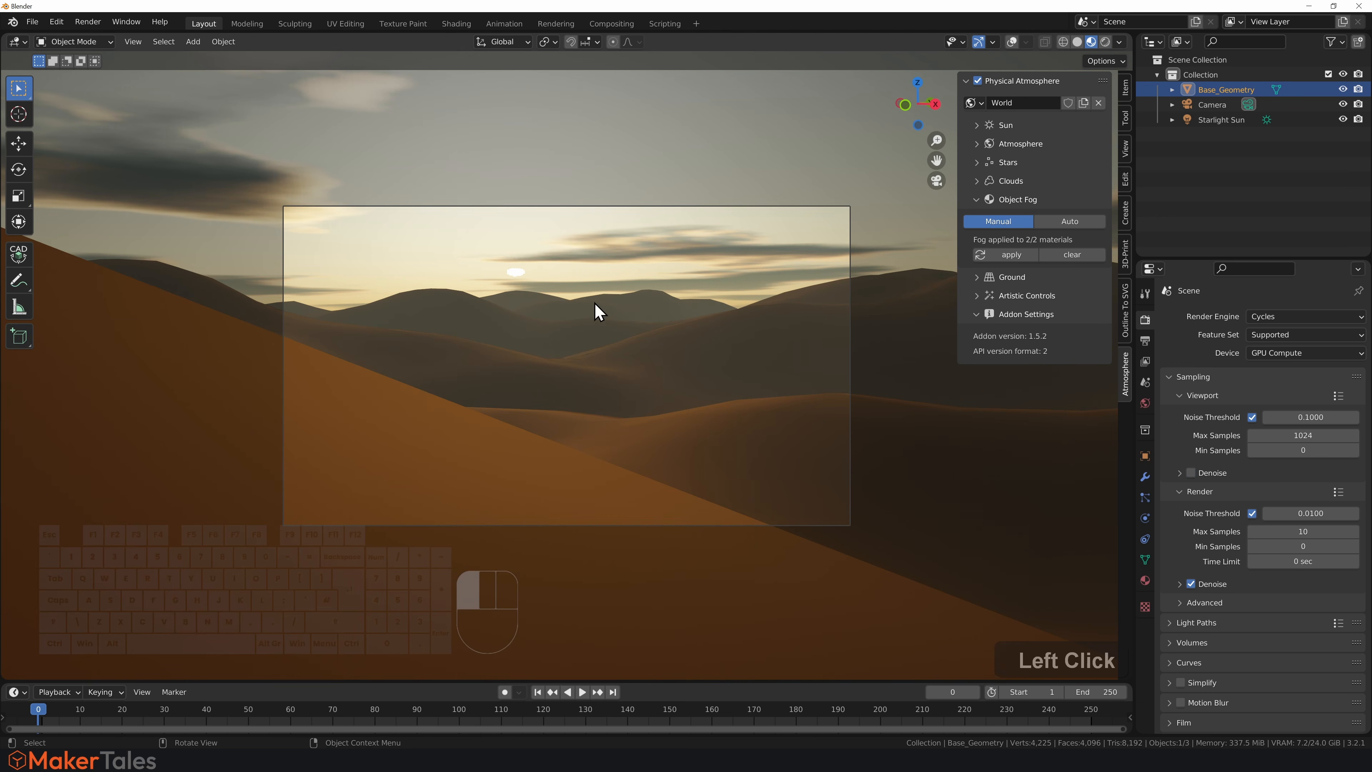
pyautogui.click(1127, 150)
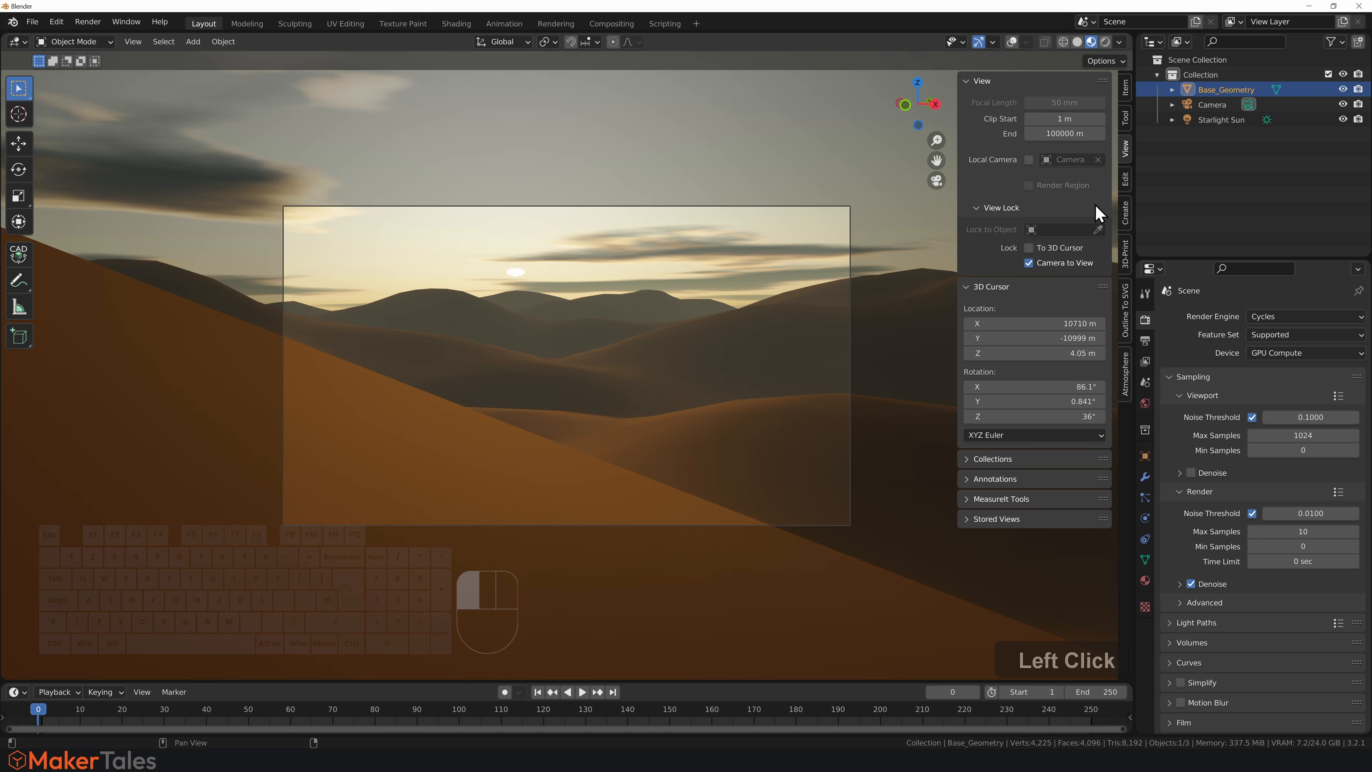
pyautogui.scroll(-2, 861, 273)
pyautogui.moveTo(861, 273); pyautogui.dragTo(819, 278, button='middle')
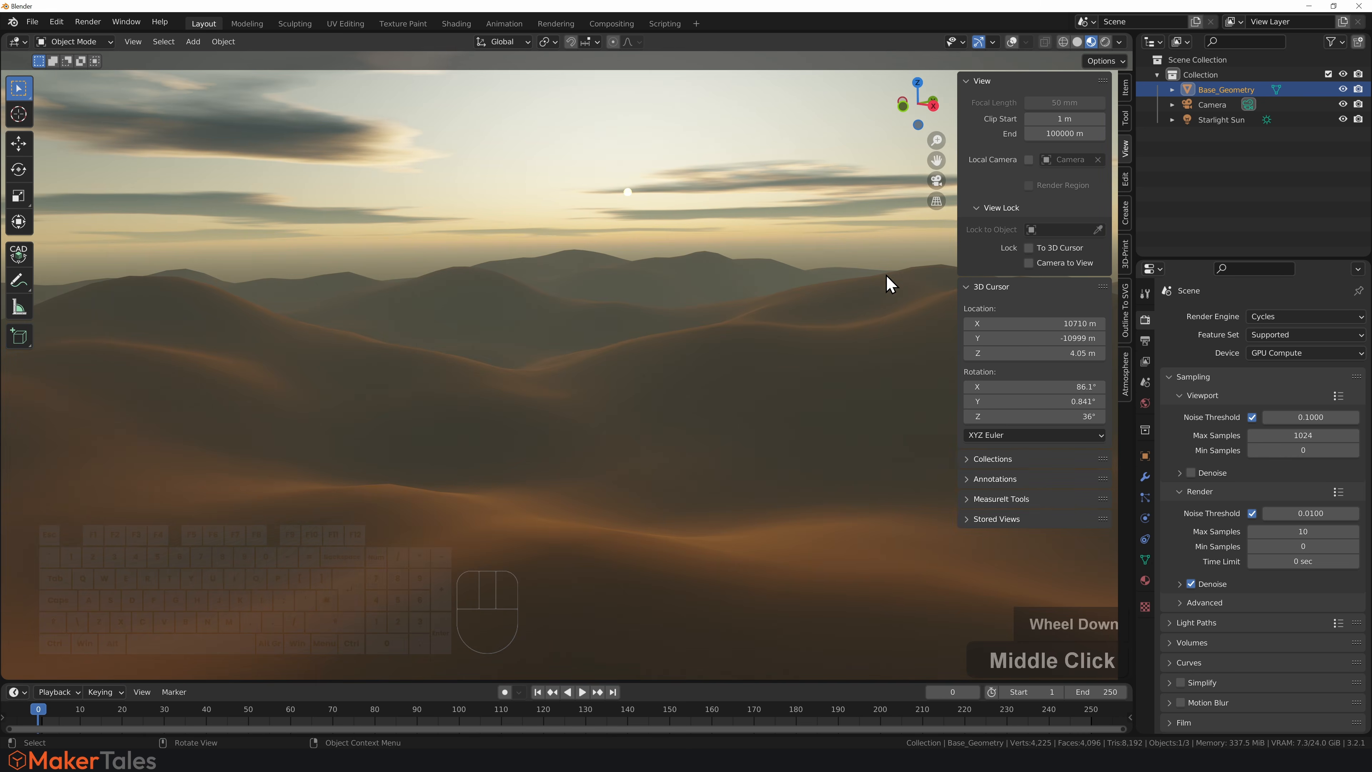
pyautogui.click(1126, 389)
pyautogui.click(979, 189)
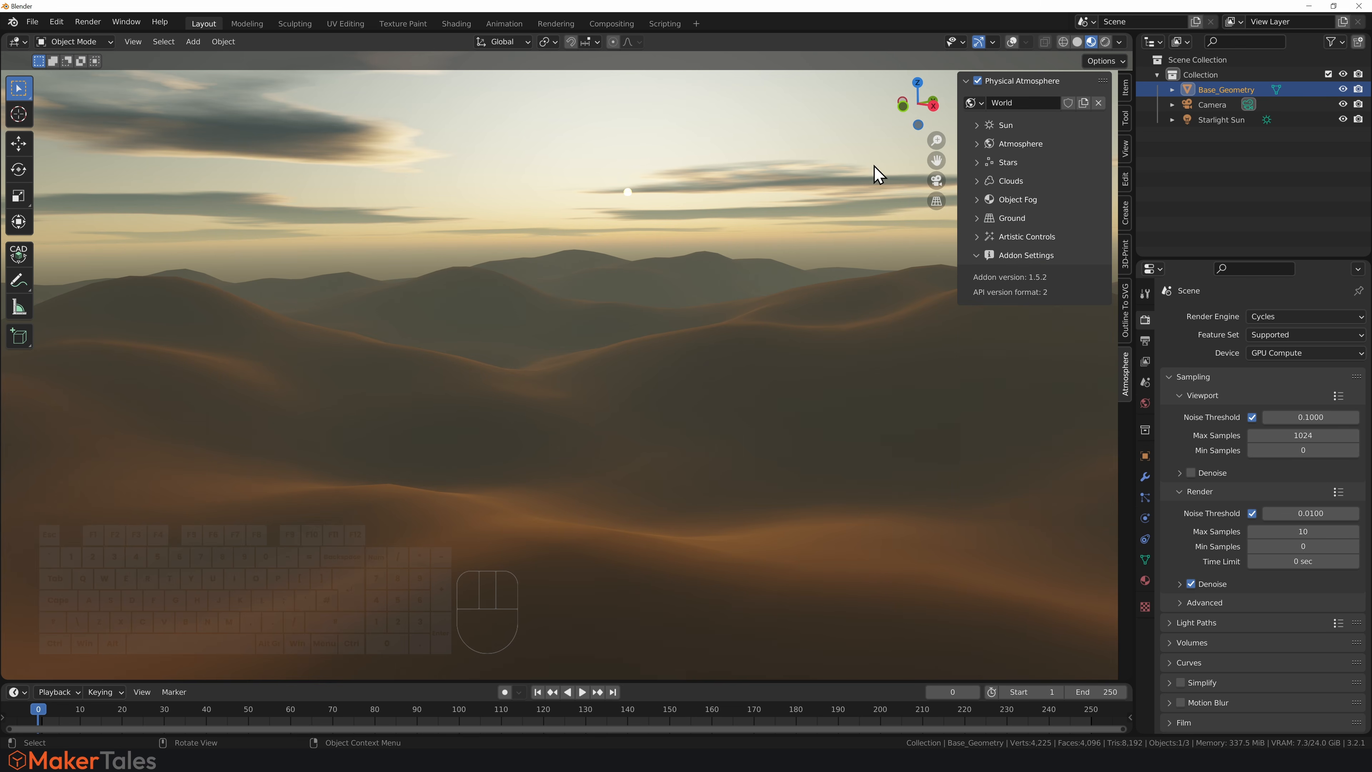
# Split off a narrow Asset Browser area beside the viewport, load the PSA library and hide its catalog list.
pyautogui.moveTo(2, 41); pyautogui.dragTo(183, 59)
pyautogui.click(12, 42)
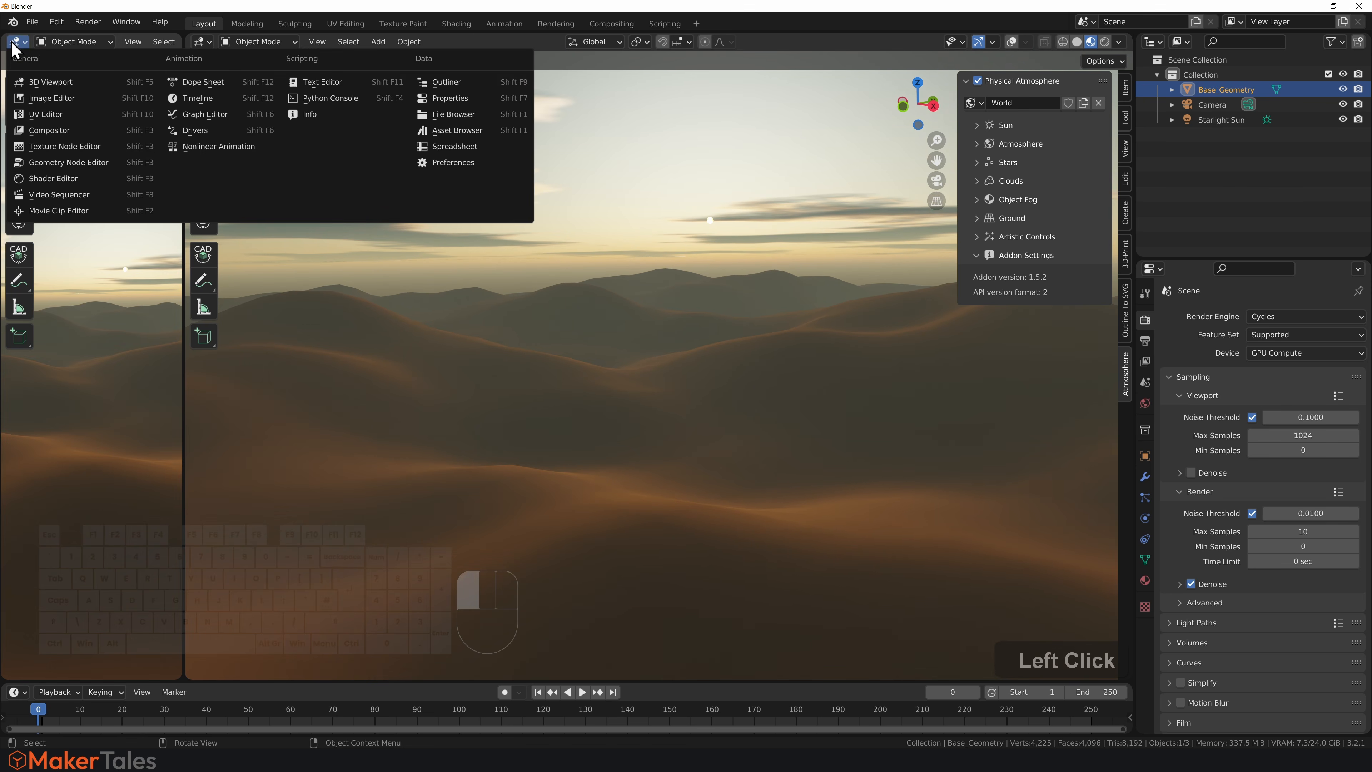
pyautogui.click(15, 42)
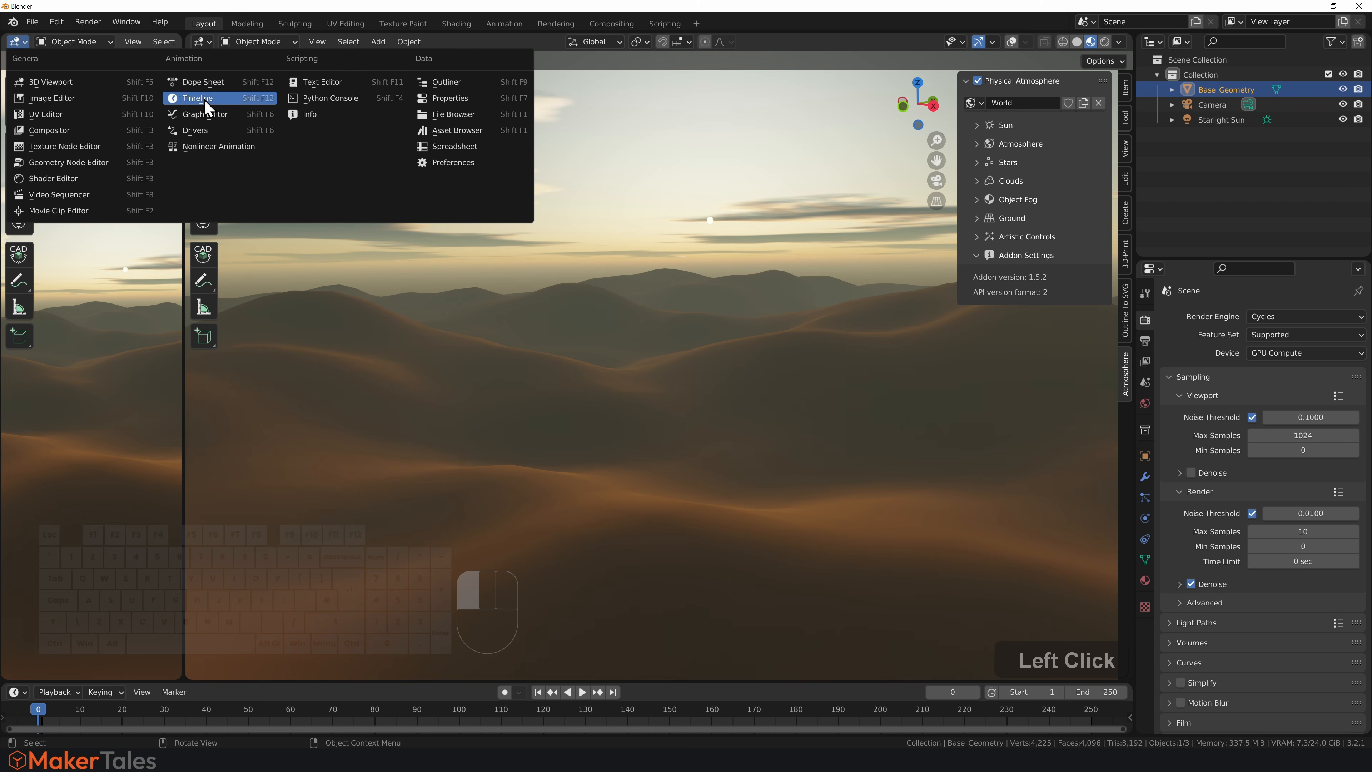
pyautogui.click(454, 131)
pyautogui.click(76, 65)
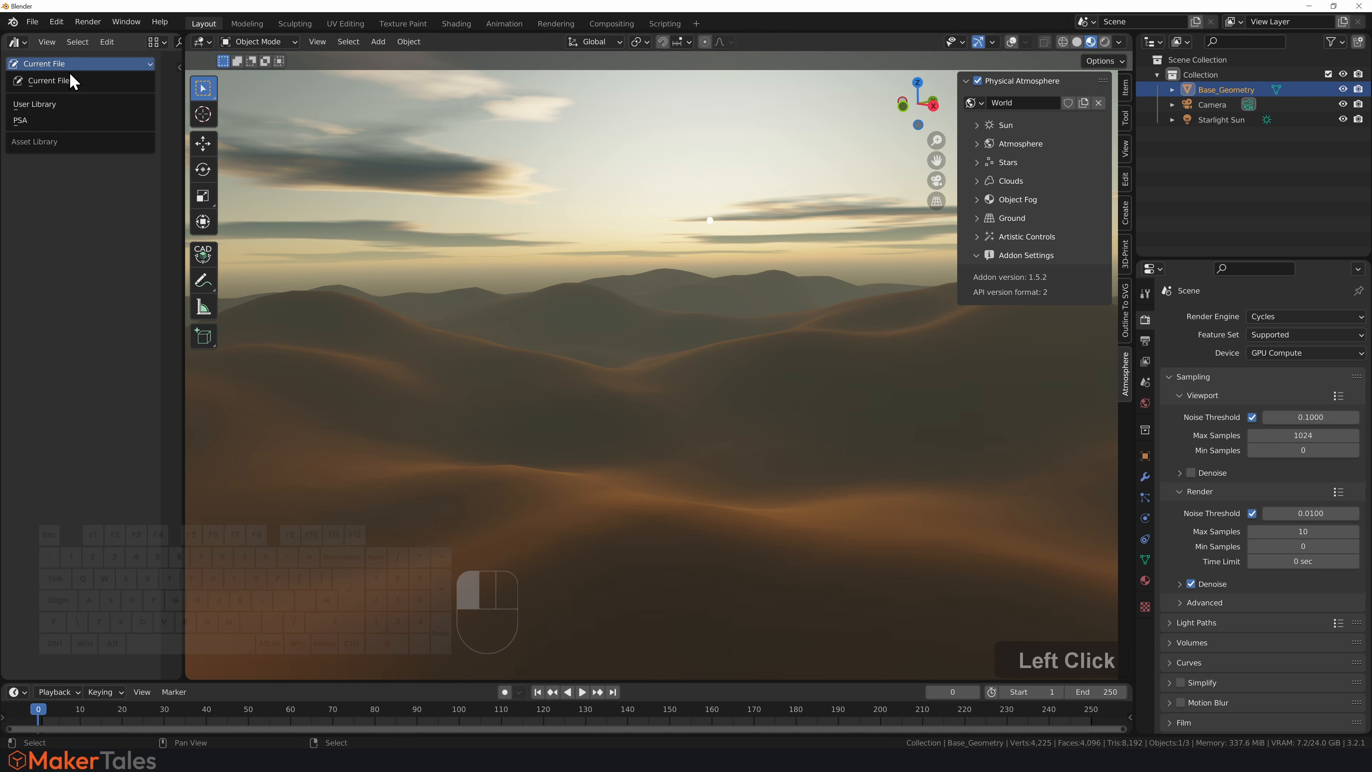
pyautogui.click(59, 121)
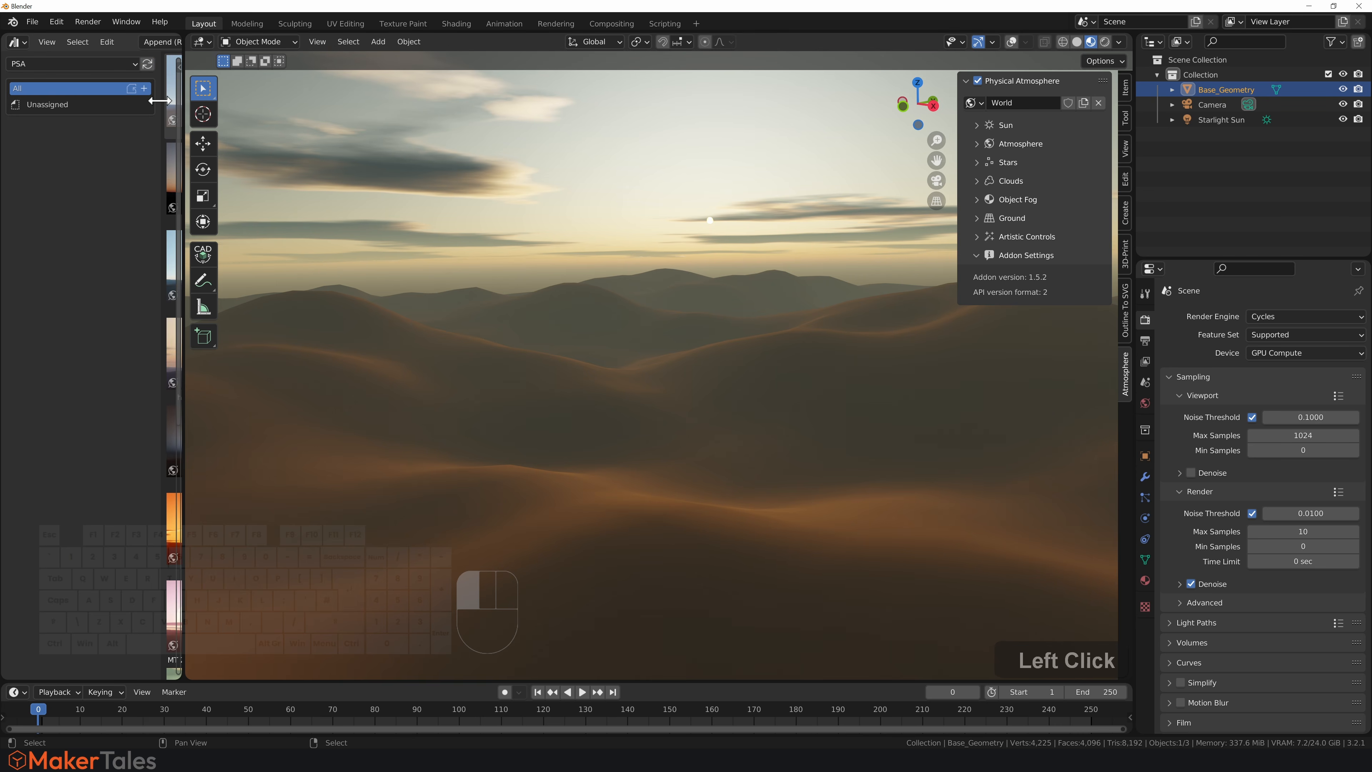
pyautogui.moveTo(160, 100); pyautogui.dragTo(6, 114)
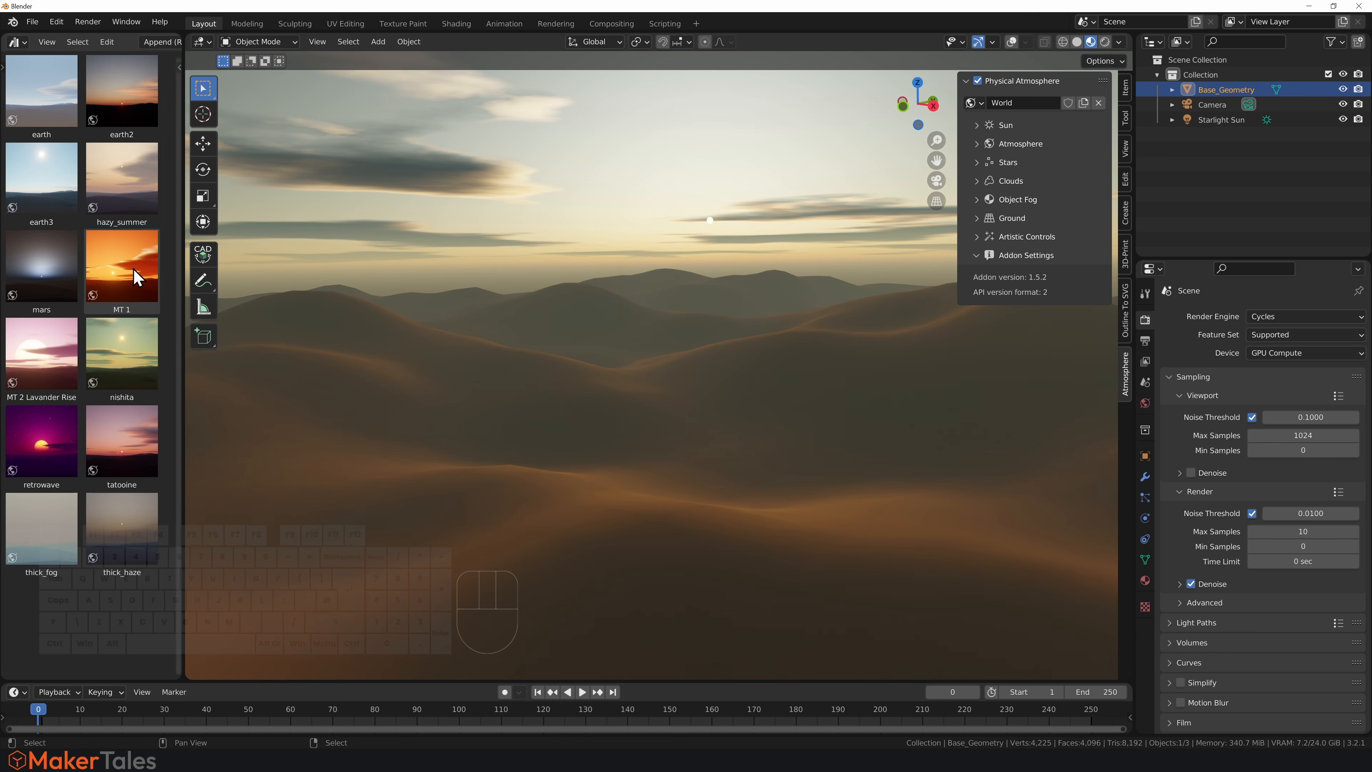
# Apply the MT 1 sky preset from the PSA library to the scene and delete the original Starlight Sun.
pyautogui.moveTo(109, 258); pyautogui.dragTo(619, 226)
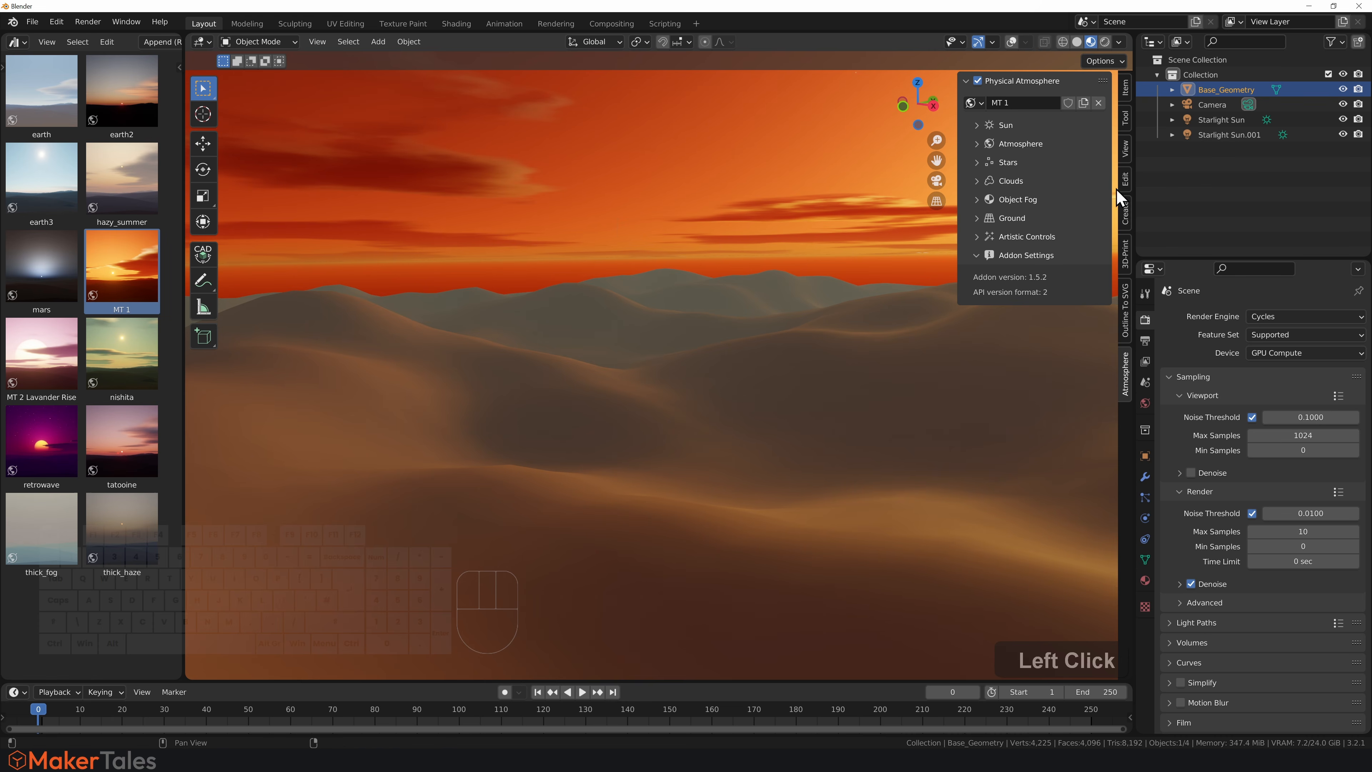
pyautogui.click(1221, 120)
pyautogui.press('Delete')
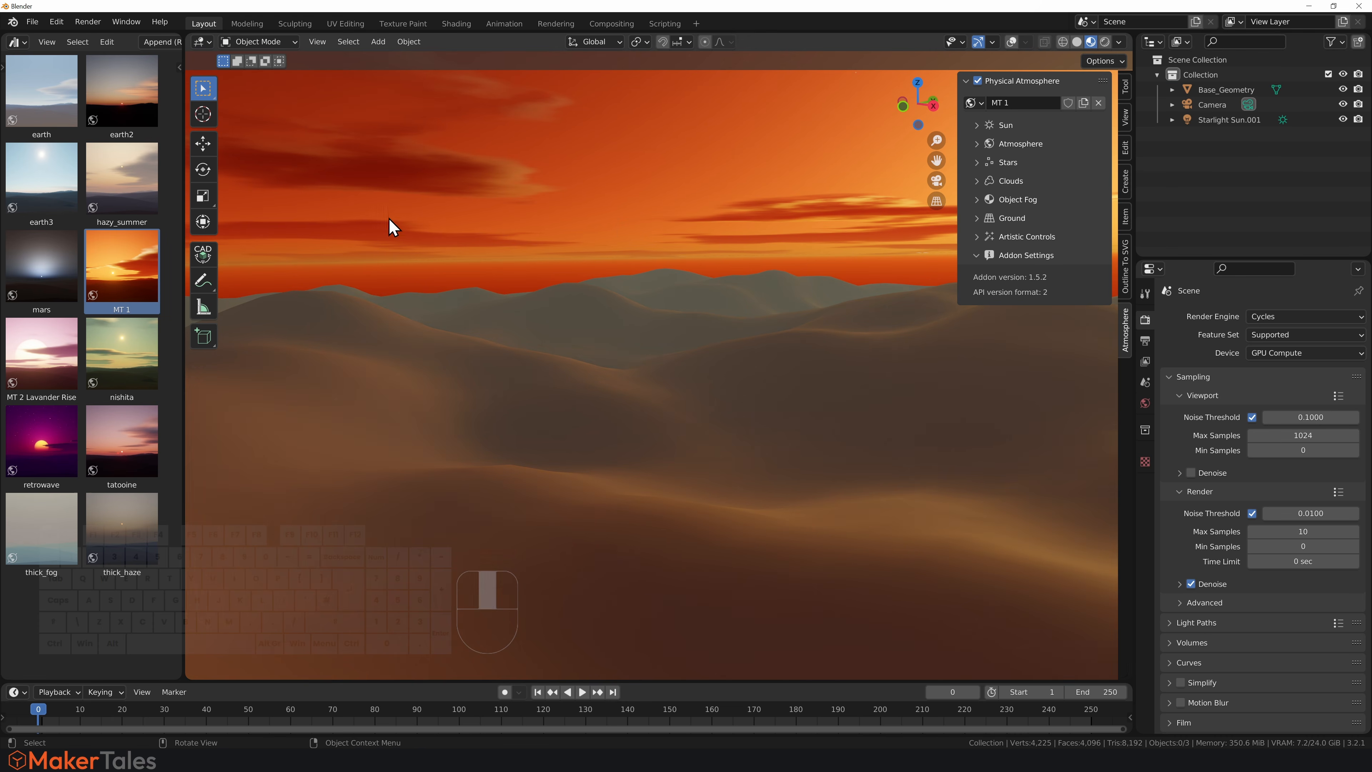
pyautogui.moveTo(389, 224); pyautogui.dragTo(362, 190, button='middle')
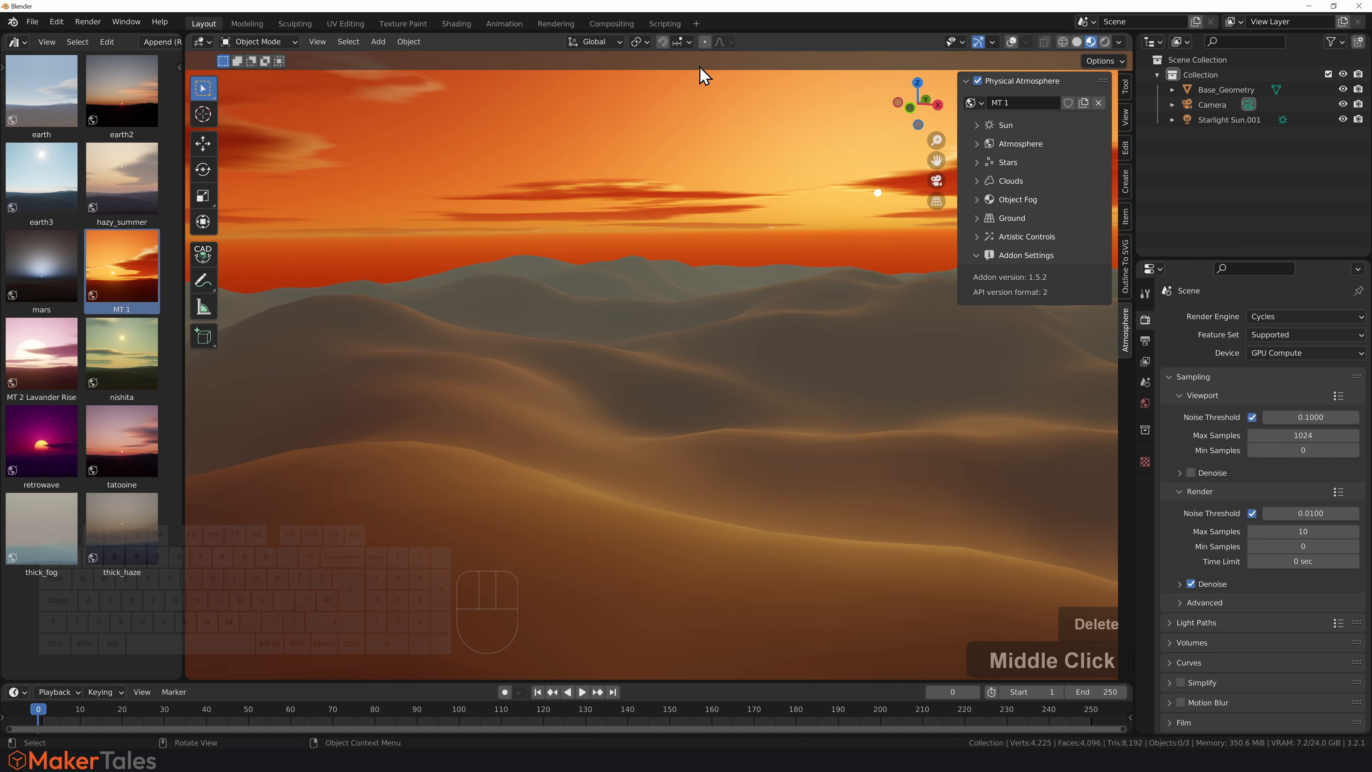
pyautogui.moveTo(149, 278); pyautogui.dragTo(509, 174)
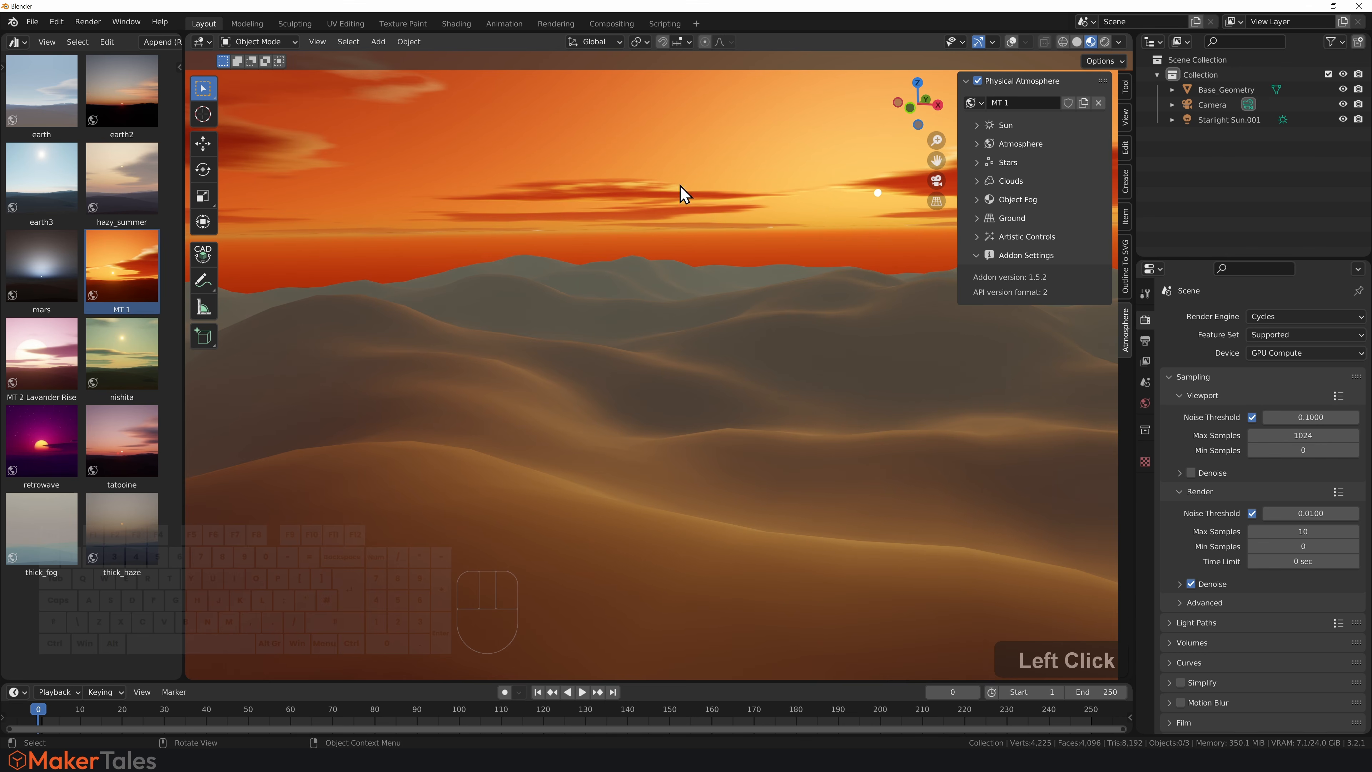
# Switch the atmosphere's Ground off and on again to refresh the sky, and expand the Object Fog settings.
pyautogui.click(1125, 89)
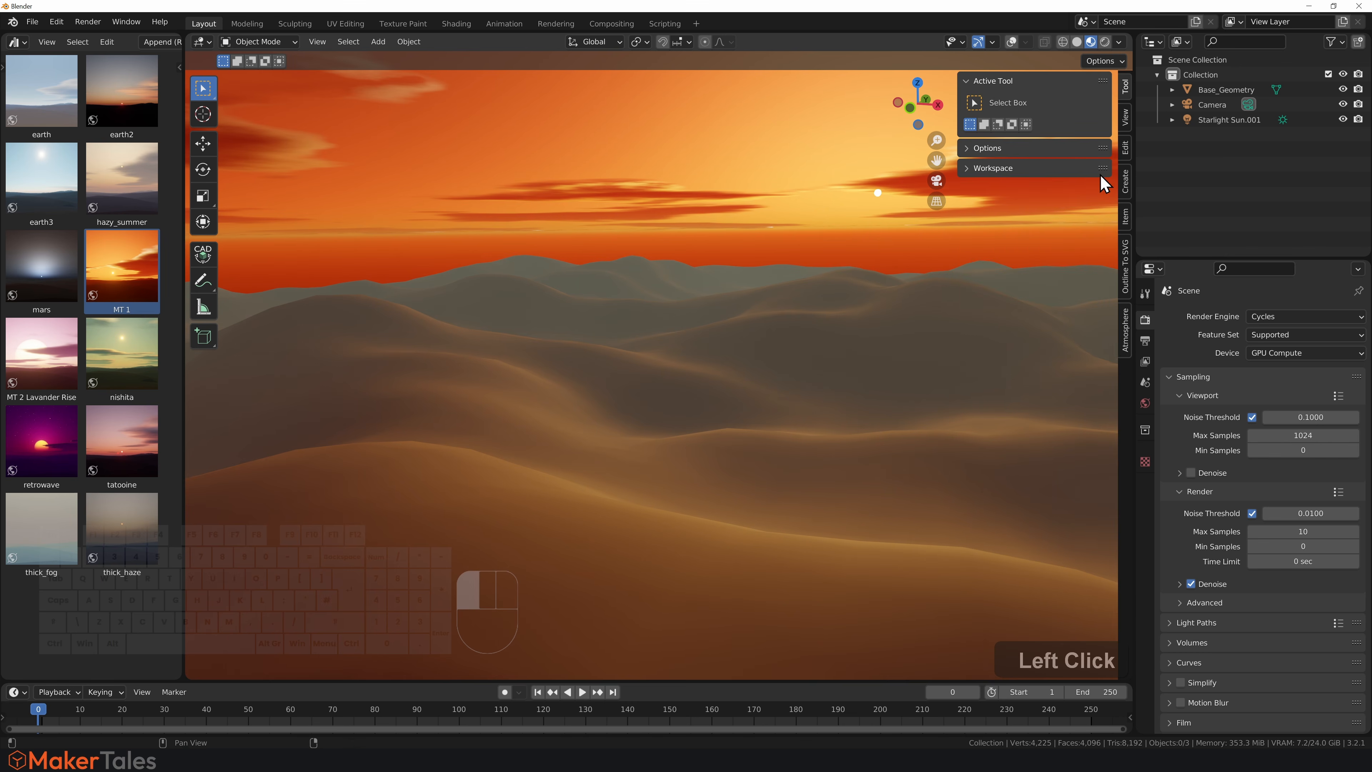
pyautogui.click(1123, 343)
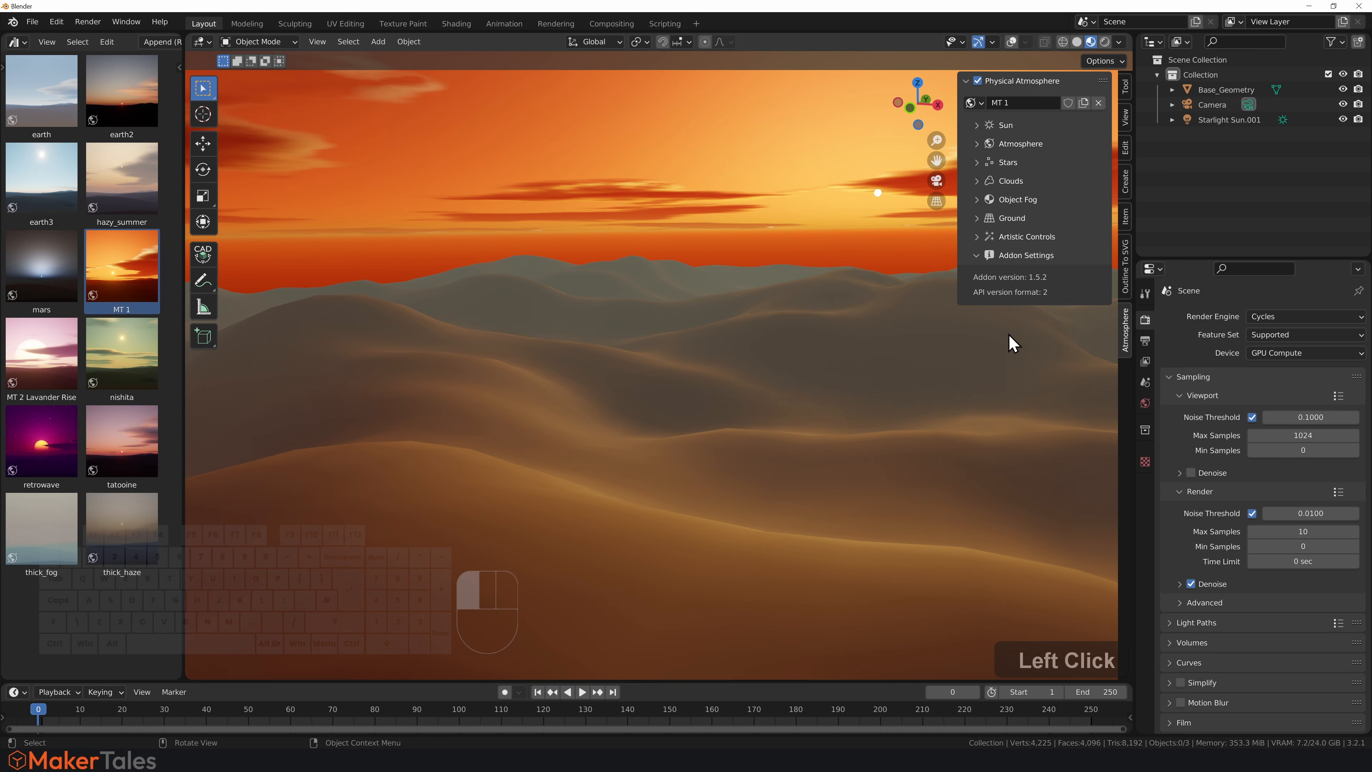
pyautogui.click(983, 219)
pyautogui.click(979, 256)
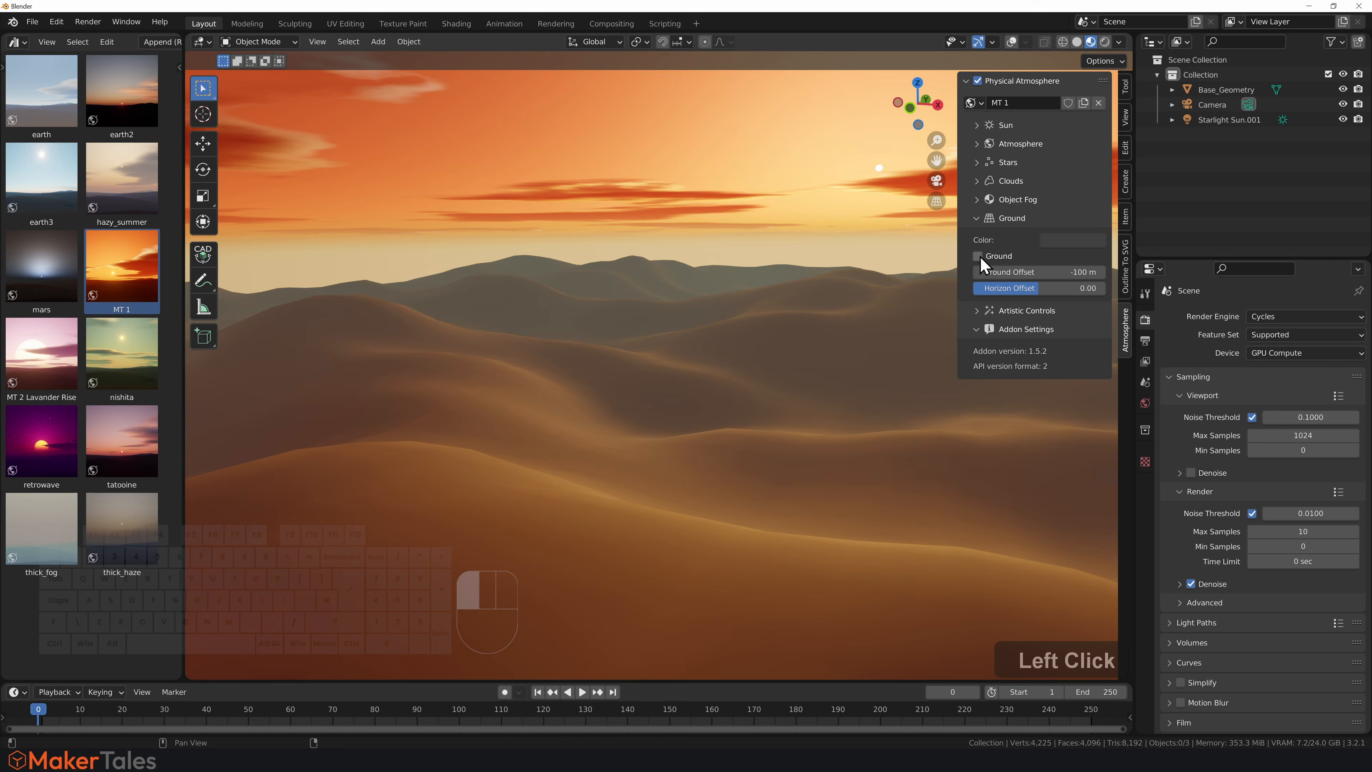
pyautogui.click(978, 256)
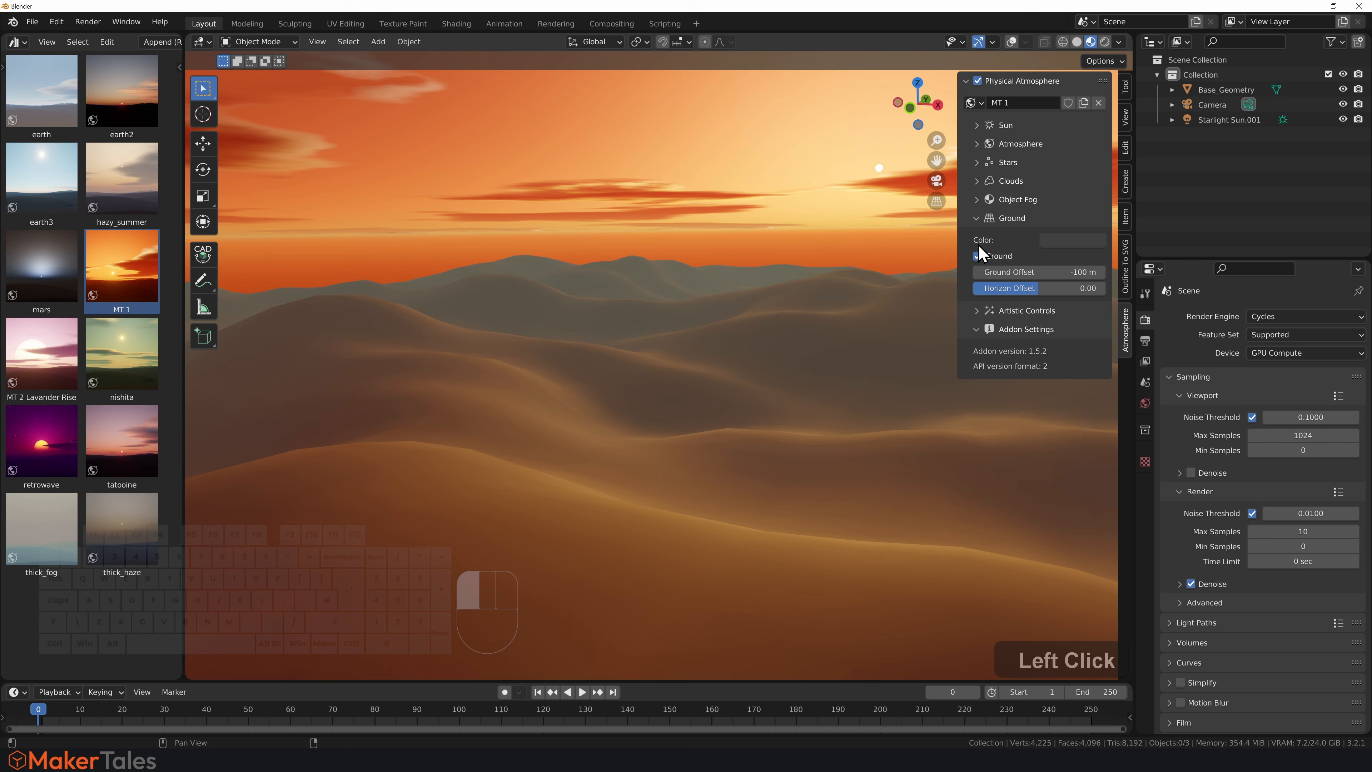
pyautogui.click(978, 202)
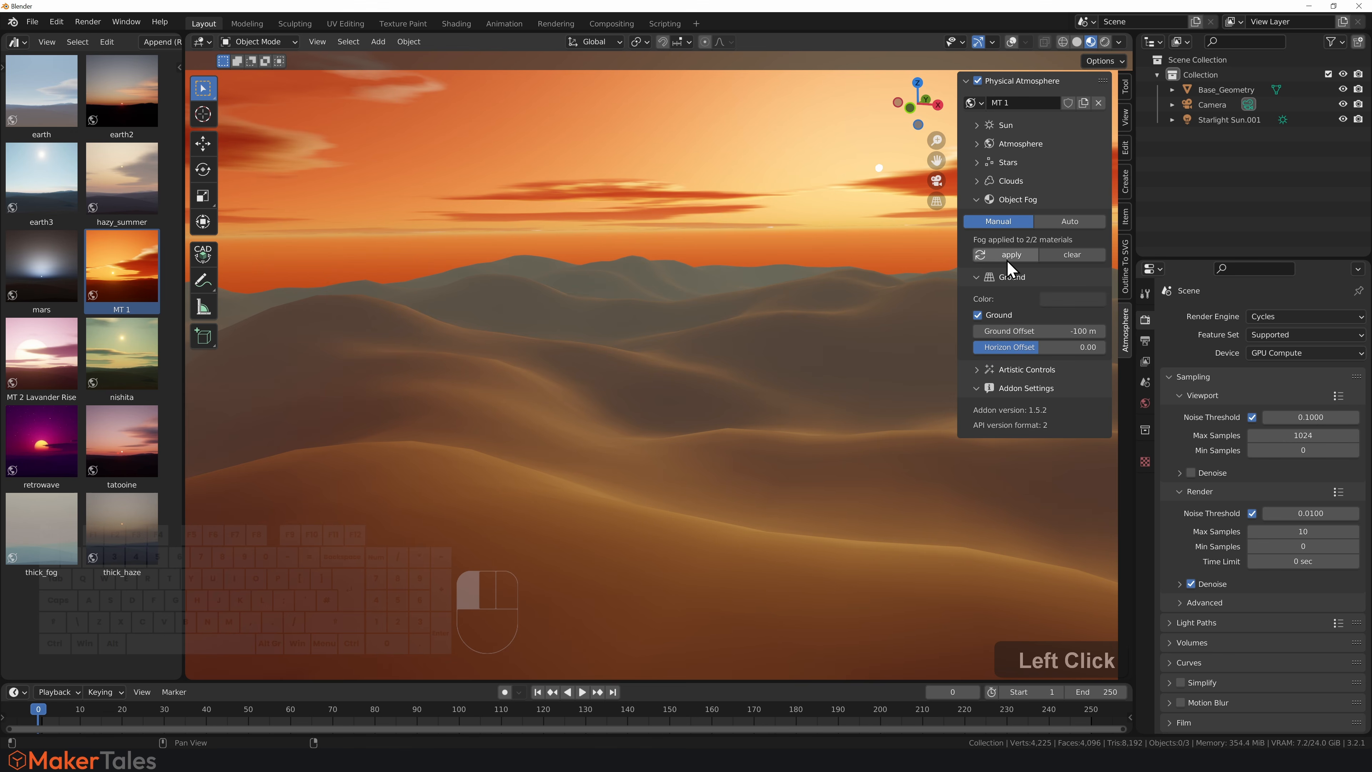
pyautogui.moveTo(770, 302); pyautogui.dragTo(797, 280, button='middle')
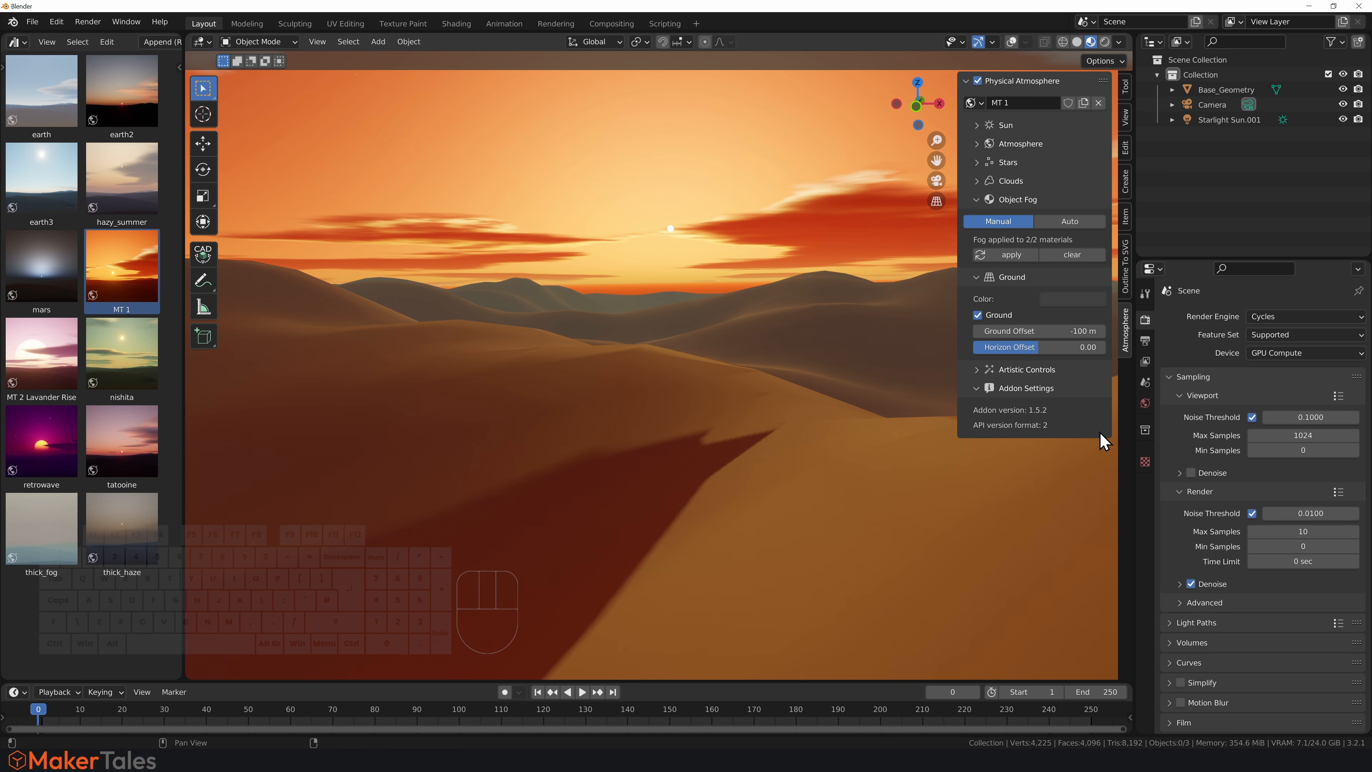
# Change the render engine to Eevee and show the dunes in rendered viewport shading.
pyautogui.click(1280, 318)
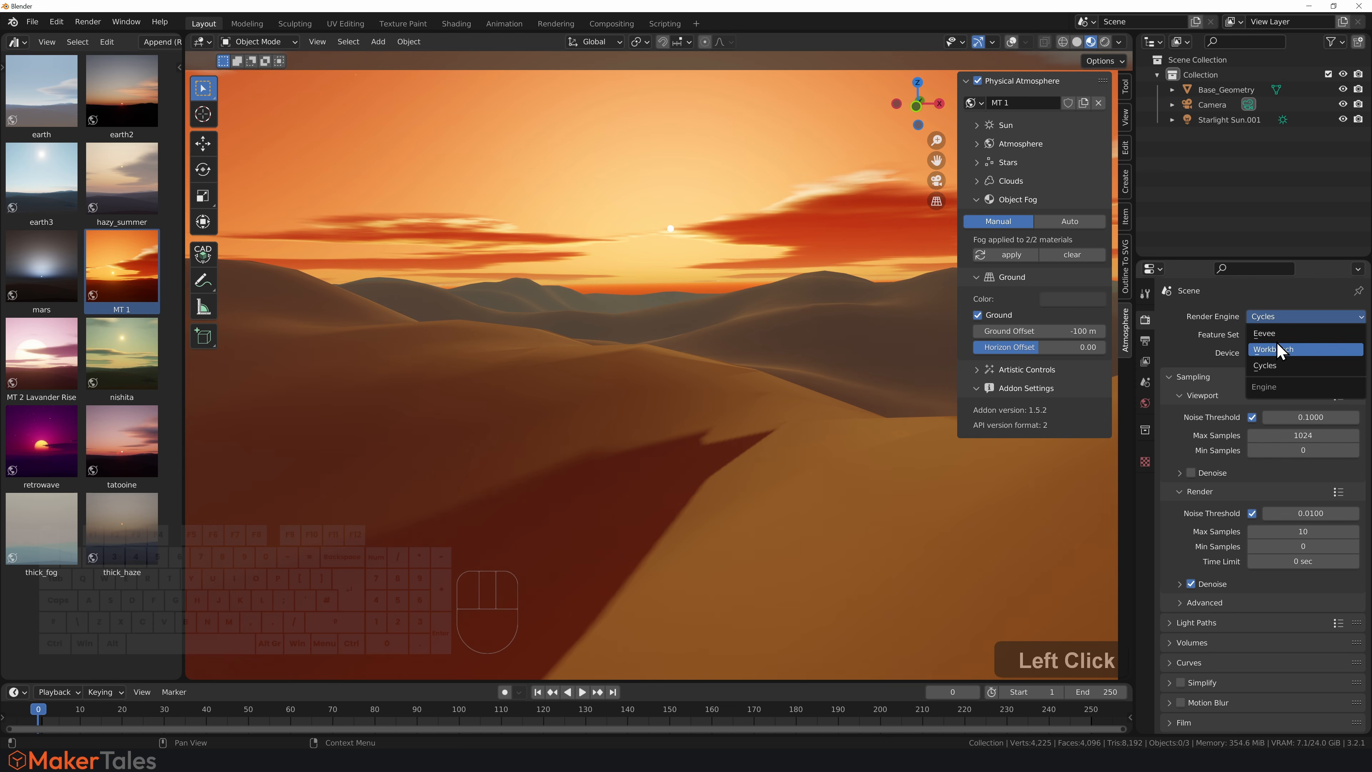
pyautogui.click(1281, 335)
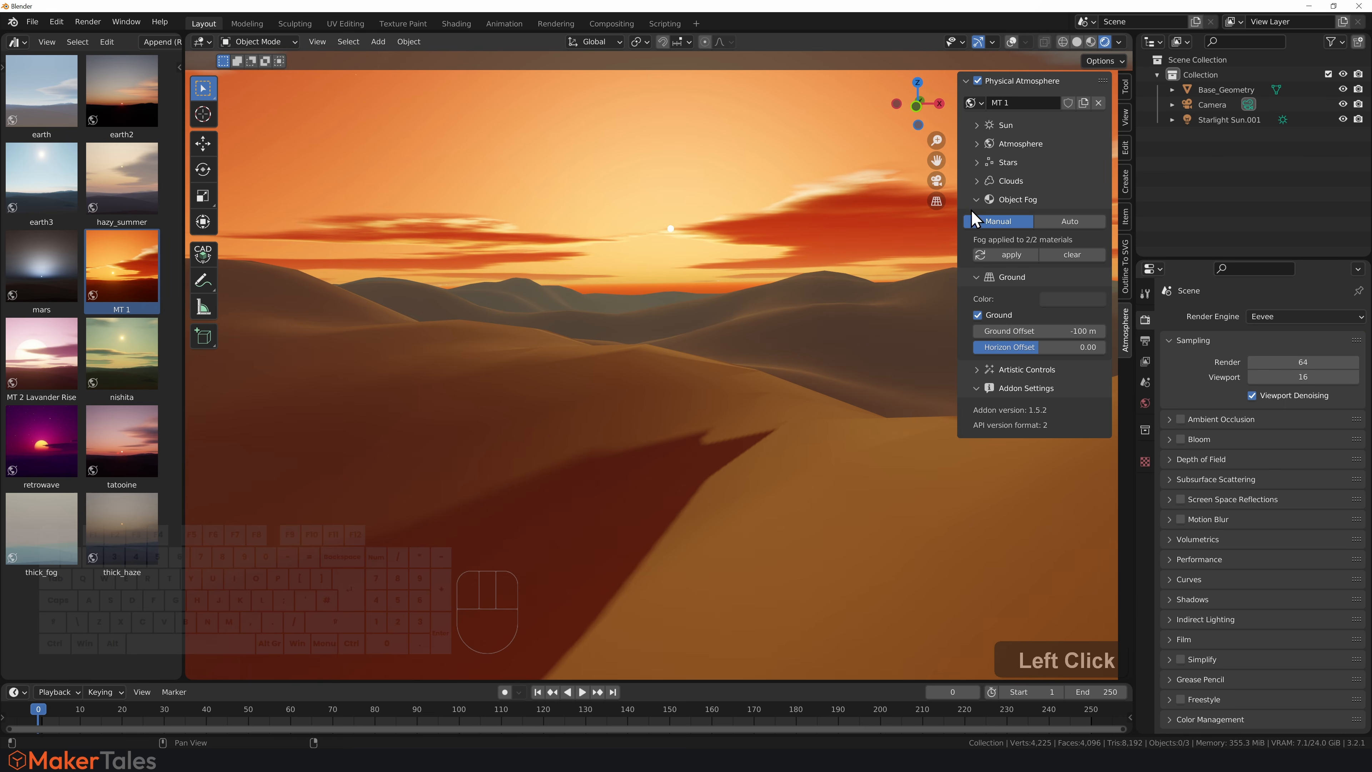
pyautogui.moveTo(714, 296)
pyautogui.keyDown('shift'); pyautogui.mouseDown(button='middle')
pyautogui.moveTo(713, 310)
pyautogui.moveTo(720, 297)
pyautogui.mouseUp(button='middle'); pyautogui.keyUp('shift')
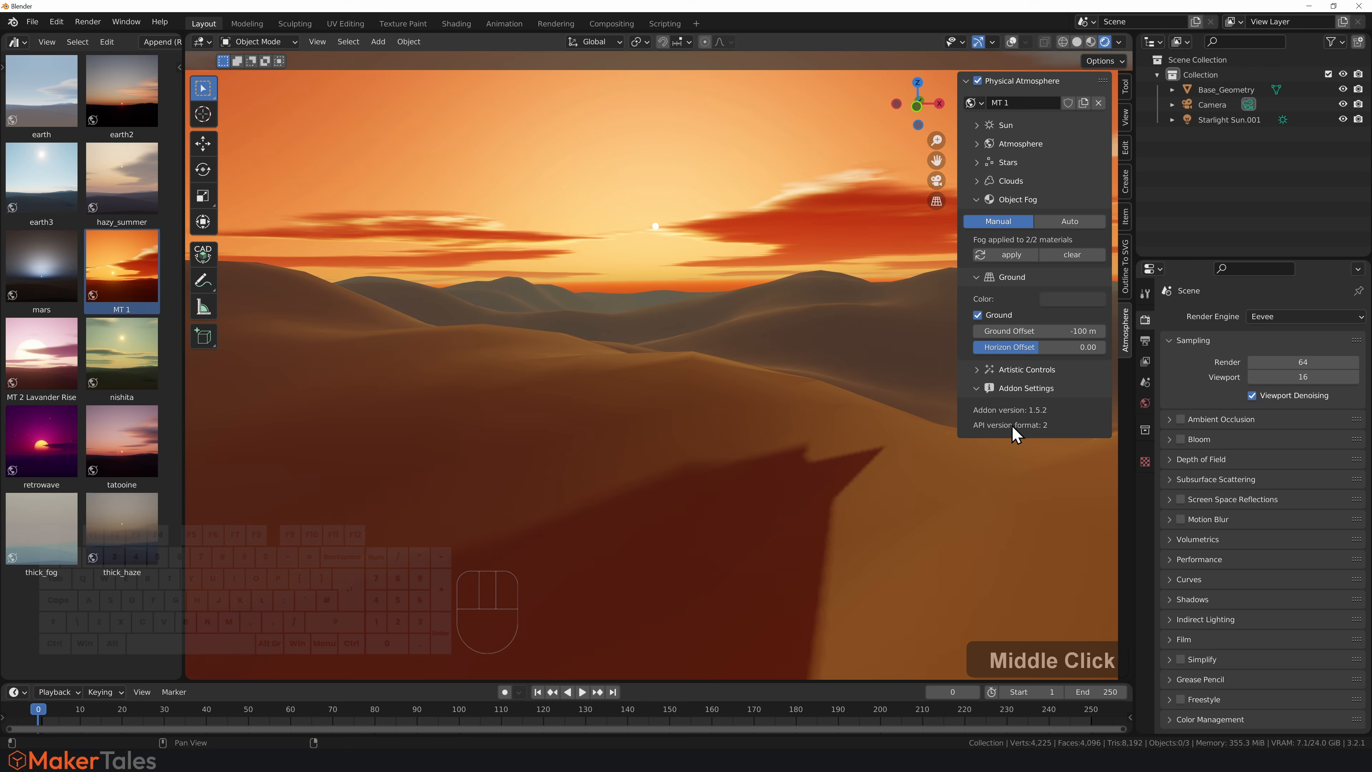
# Enable Ambient Occlusion, Bloom and Screen Space Reflections for the Eevee render.
pyautogui.moveTo(1180, 421); pyautogui.dragTo(1181, 445)
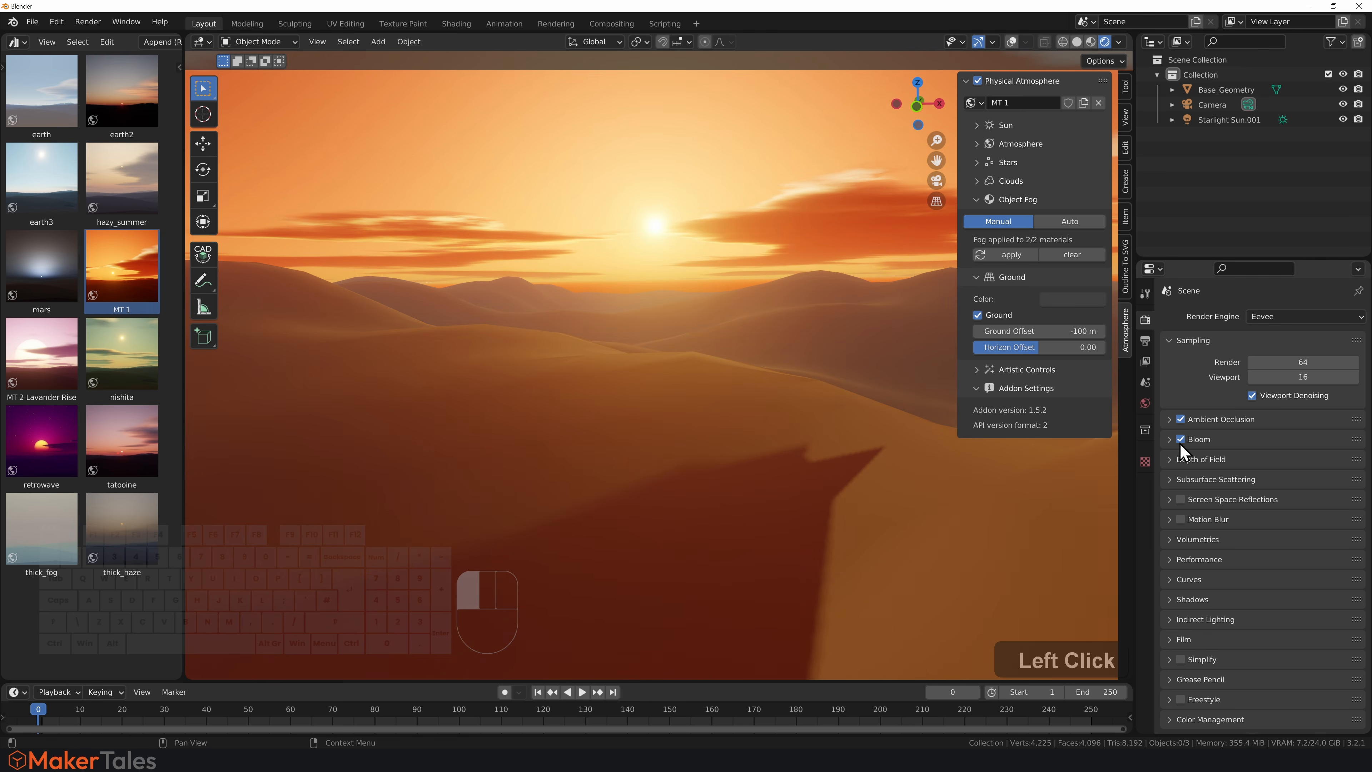
pyautogui.click(1182, 501)
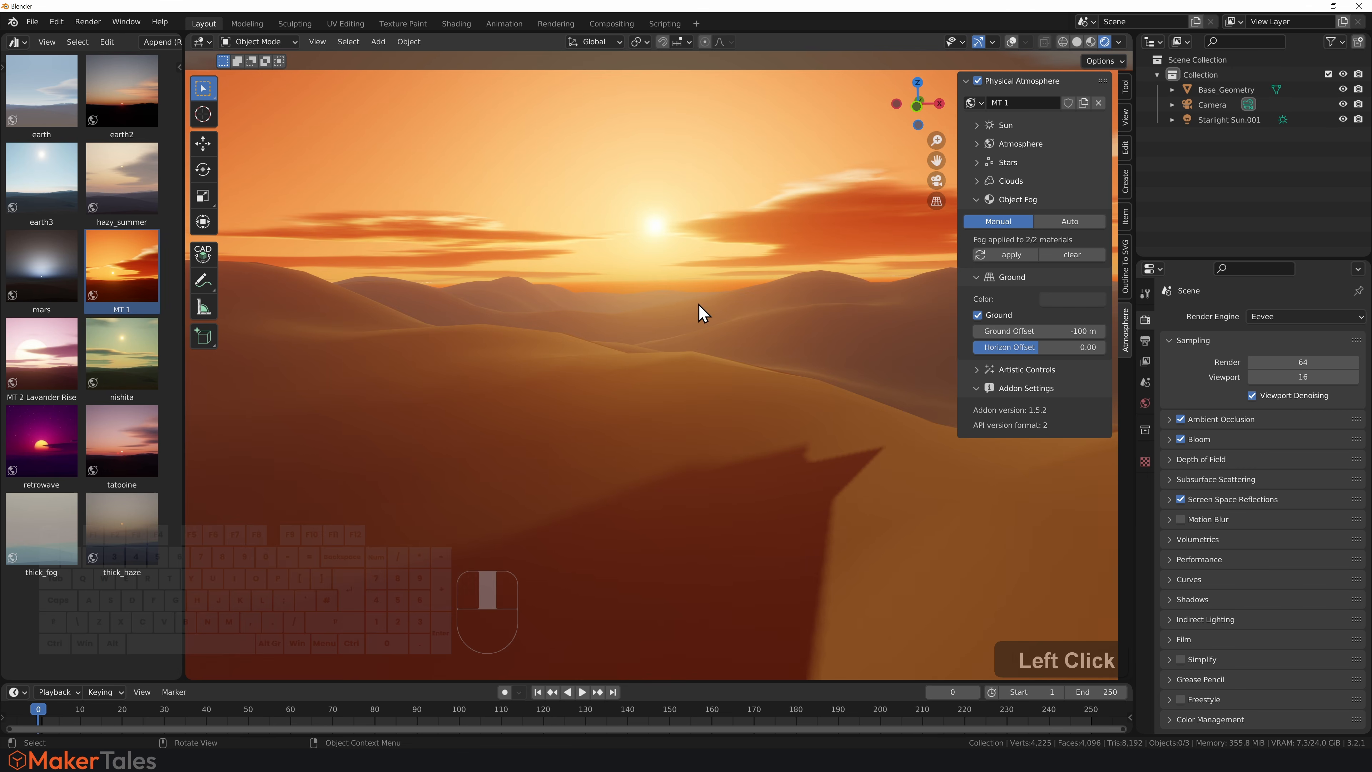
pyautogui.moveTo(699, 312)
pyautogui.mouseDown(button='middle')
pyautogui.moveTo(726, 327)
pyautogui.moveTo(702, 303)
pyautogui.moveTo(710, 312)
pyautogui.moveTo(699, 184)
pyautogui.moveTo(700, 286)
pyautogui.mouseUp(button='middle')
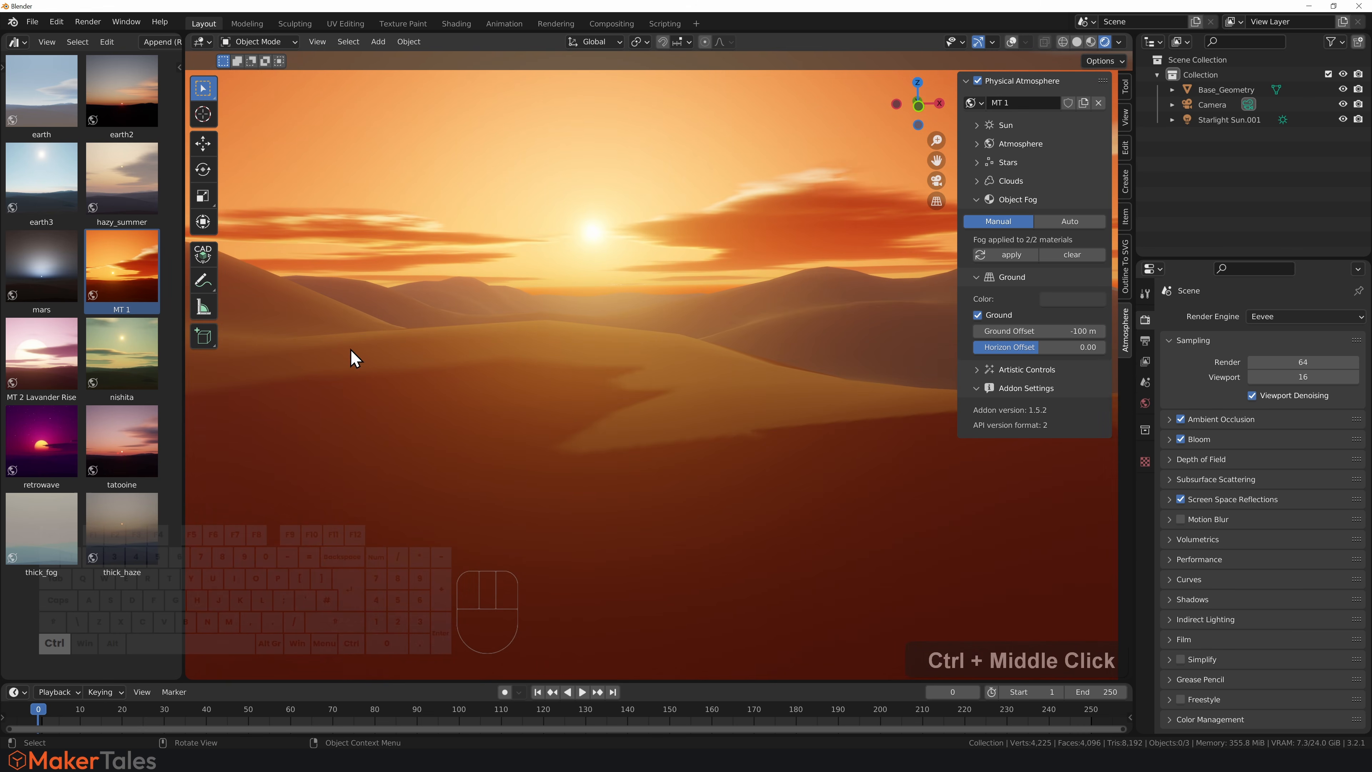
# Apply the mars sky preset to the scene and set its atmosphere density to 1.60.
pyautogui.moveTo(41, 268); pyautogui.dragTo(395, 214)
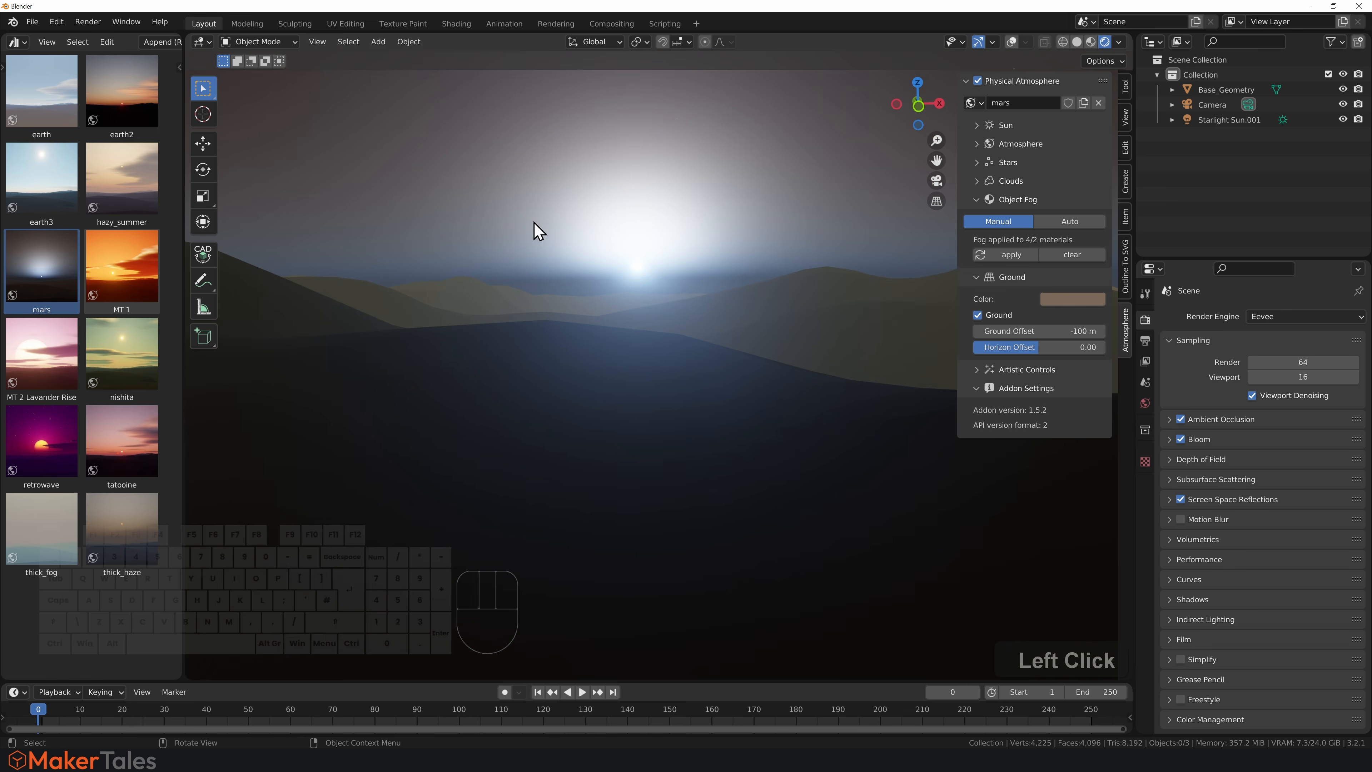
pyautogui.moveTo(562, 238); pyautogui.dragTo(573, 239, button='middle')
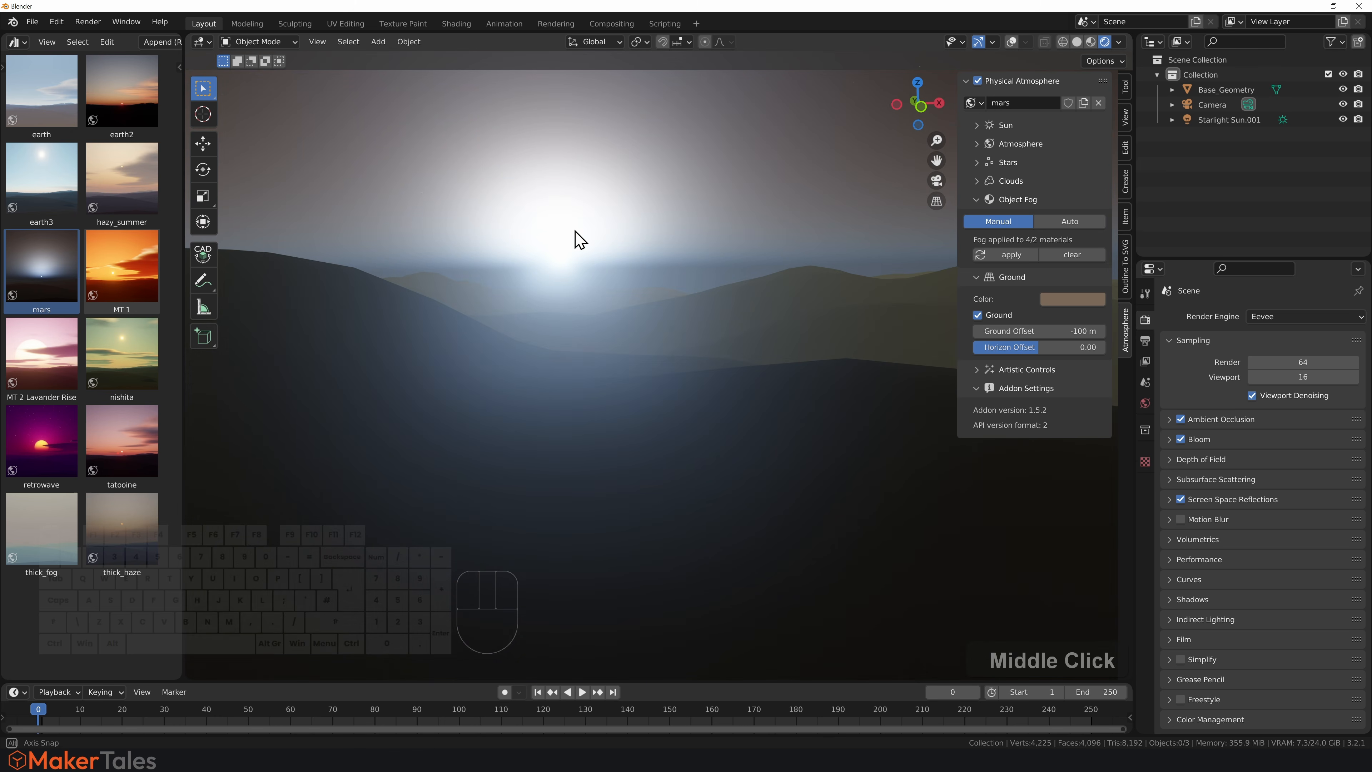
pyautogui.click(973, 198)
pyautogui.click(977, 143)
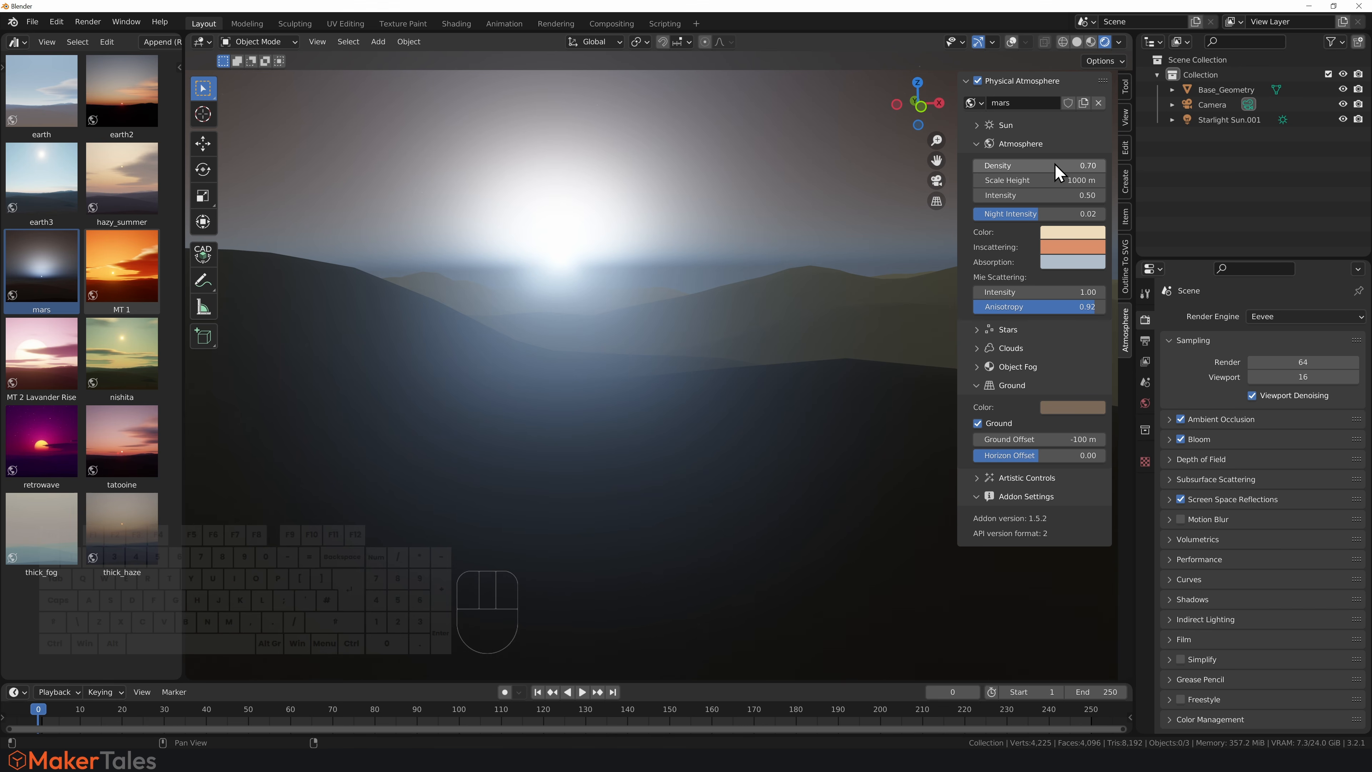
pyautogui.keyDown('shift'); pyautogui.moveTo(1061, 167); pyautogui.dragTo(1102, 167); pyautogui.keyUp('shift')
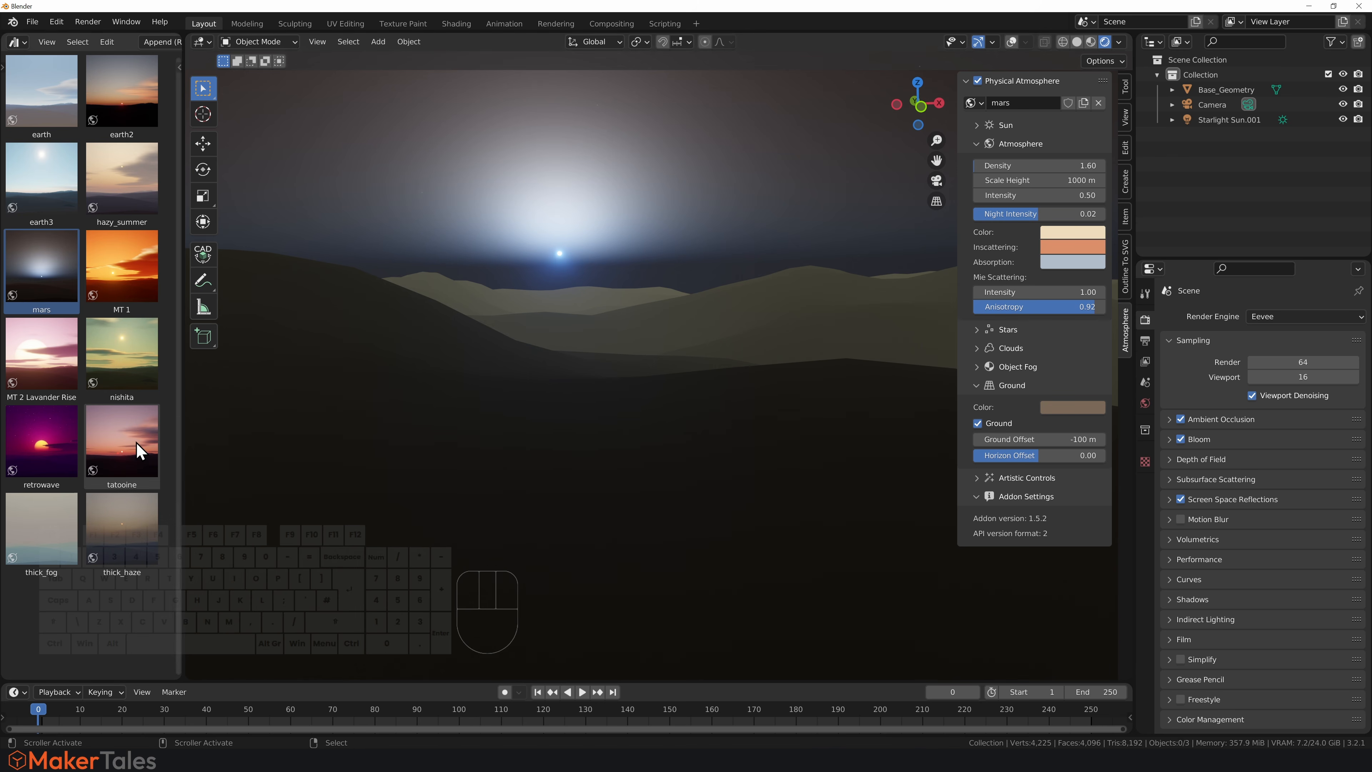
# Apply the tatooine sky preset to the scene and inspect its sunset over the dunes.
pyautogui.moveTo(124, 452); pyautogui.dragTo(598, 264)
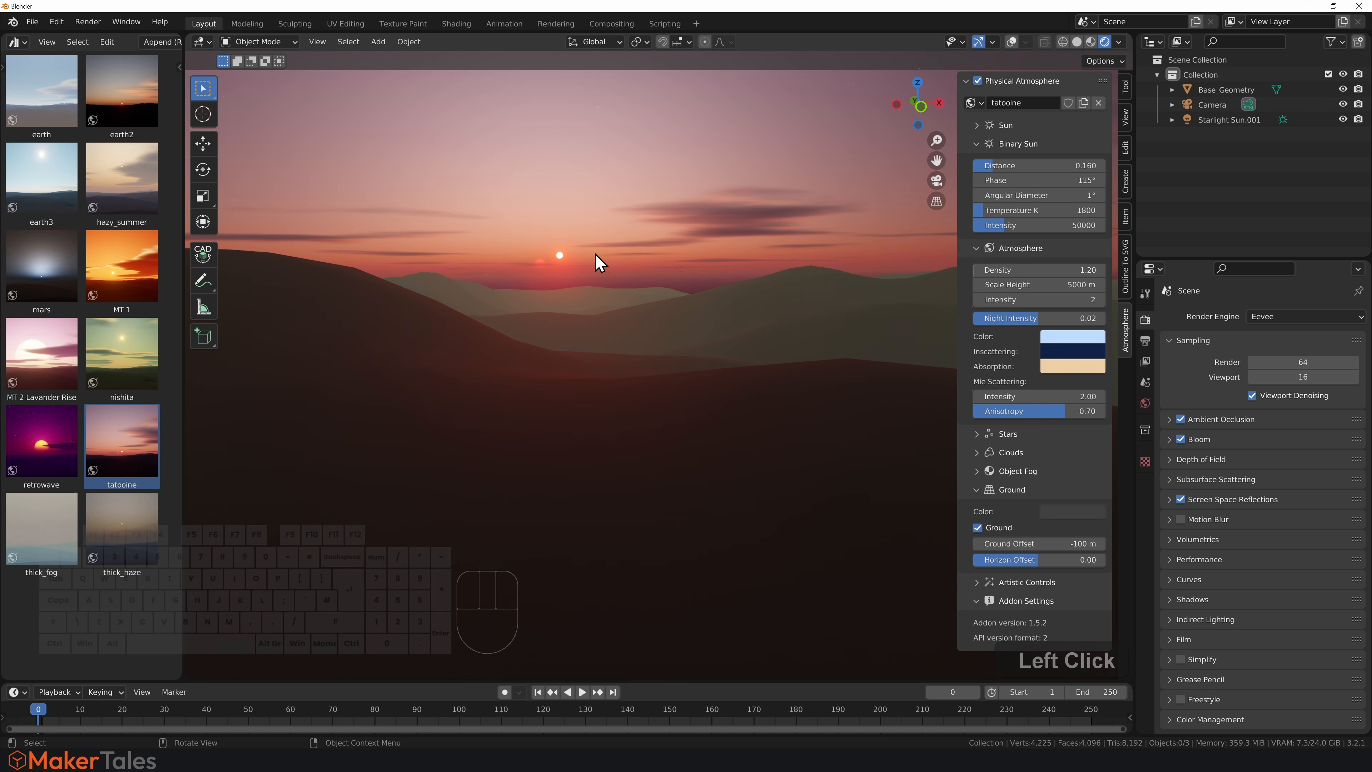
pyautogui.moveTo(659, 246); pyautogui.dragTo(712, 269, button='middle')
pyautogui.scroll(3, 637, 289)
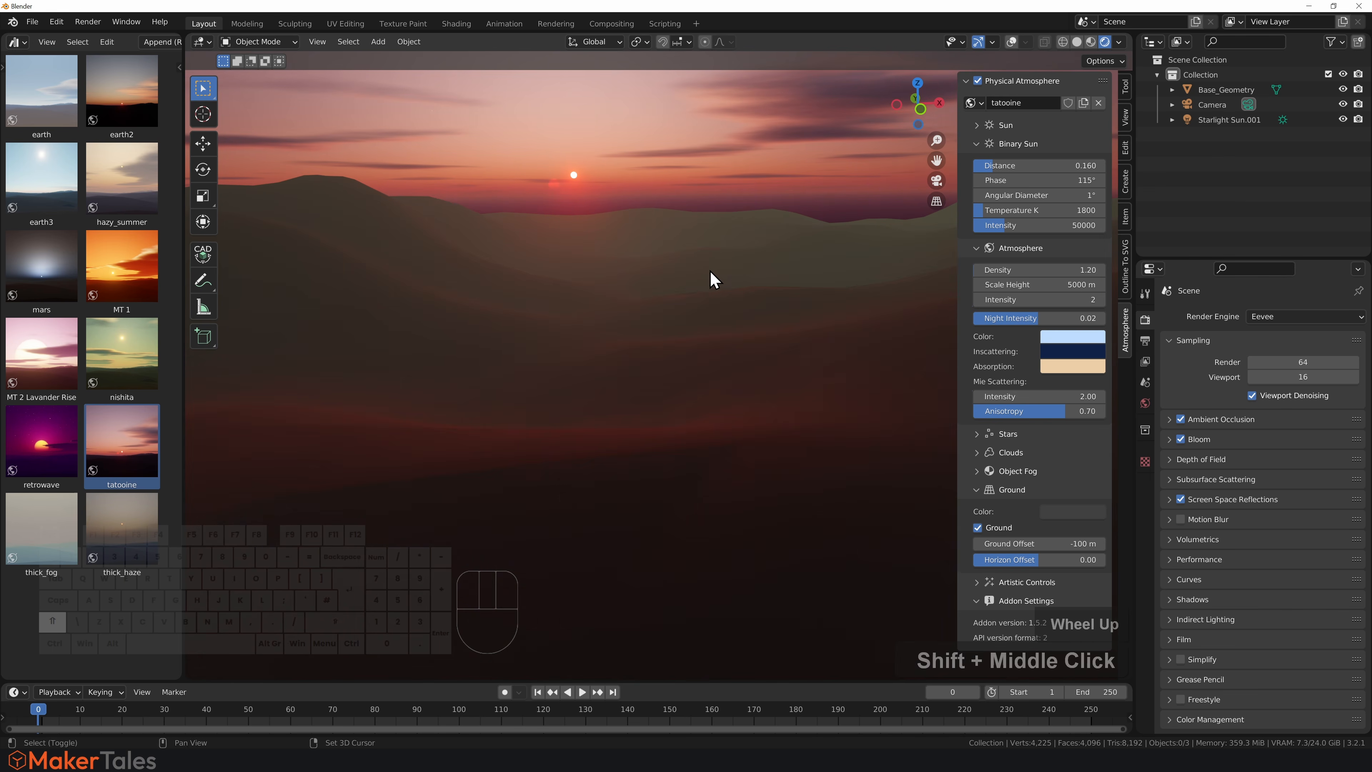
pyautogui.keyDown('ctrl'); pyautogui.moveTo(616, 286); pyautogui.dragTo(618, 251, button='middle'); pyautogui.keyUp('ctrl')
pyautogui.scroll(-3, 618, 251)
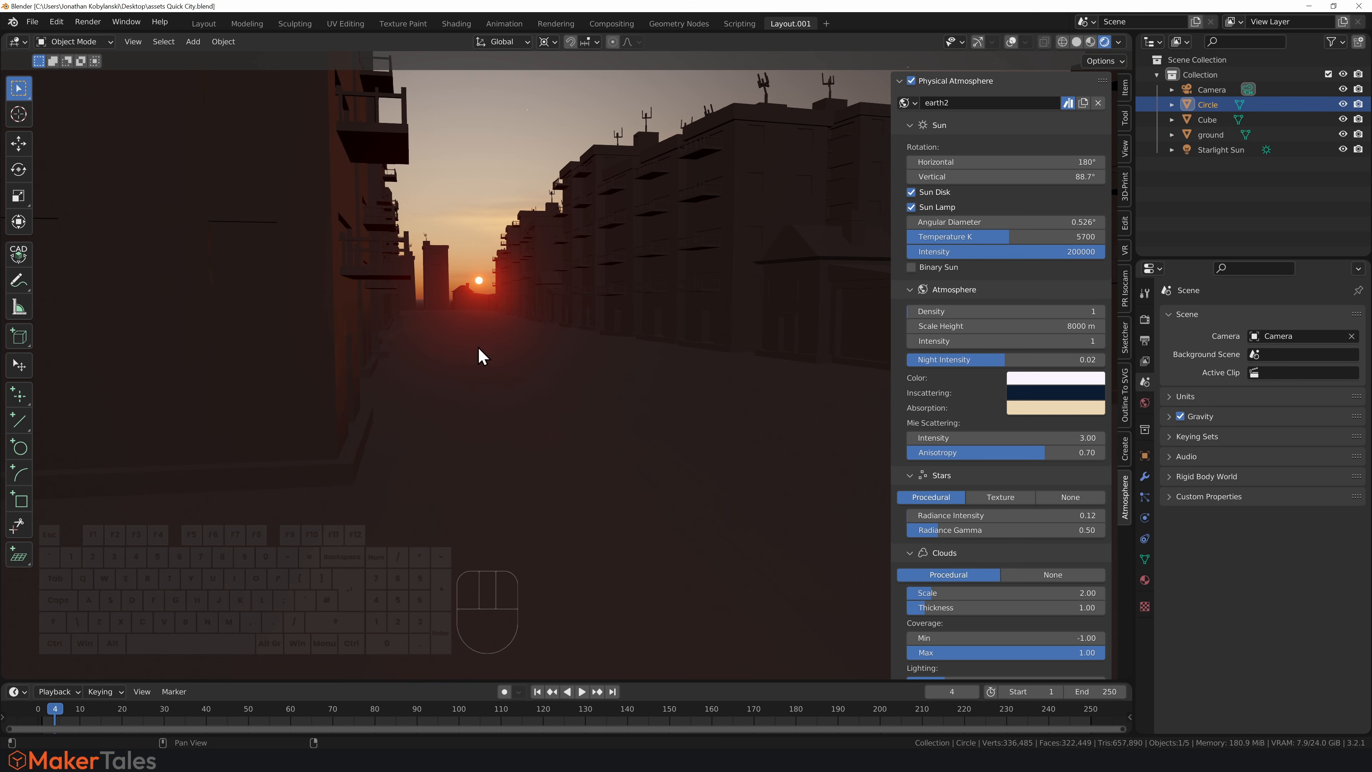
# Lower the sun below the horizon behind the city street by setting its vertical rotation to 91.7°.
pyautogui.middleClick(495, 355)
pyautogui.click(546, 351)
pyautogui.moveTo(545, 351)
pyautogui.mouseDown(button='middle')
pyautogui.moveTo(554, 424)
pyautogui.moveTo(522, 381)
pyautogui.moveTo(554, 380)
pyautogui.moveTo(555, 357)
pyautogui.mouseUp(button='middle')
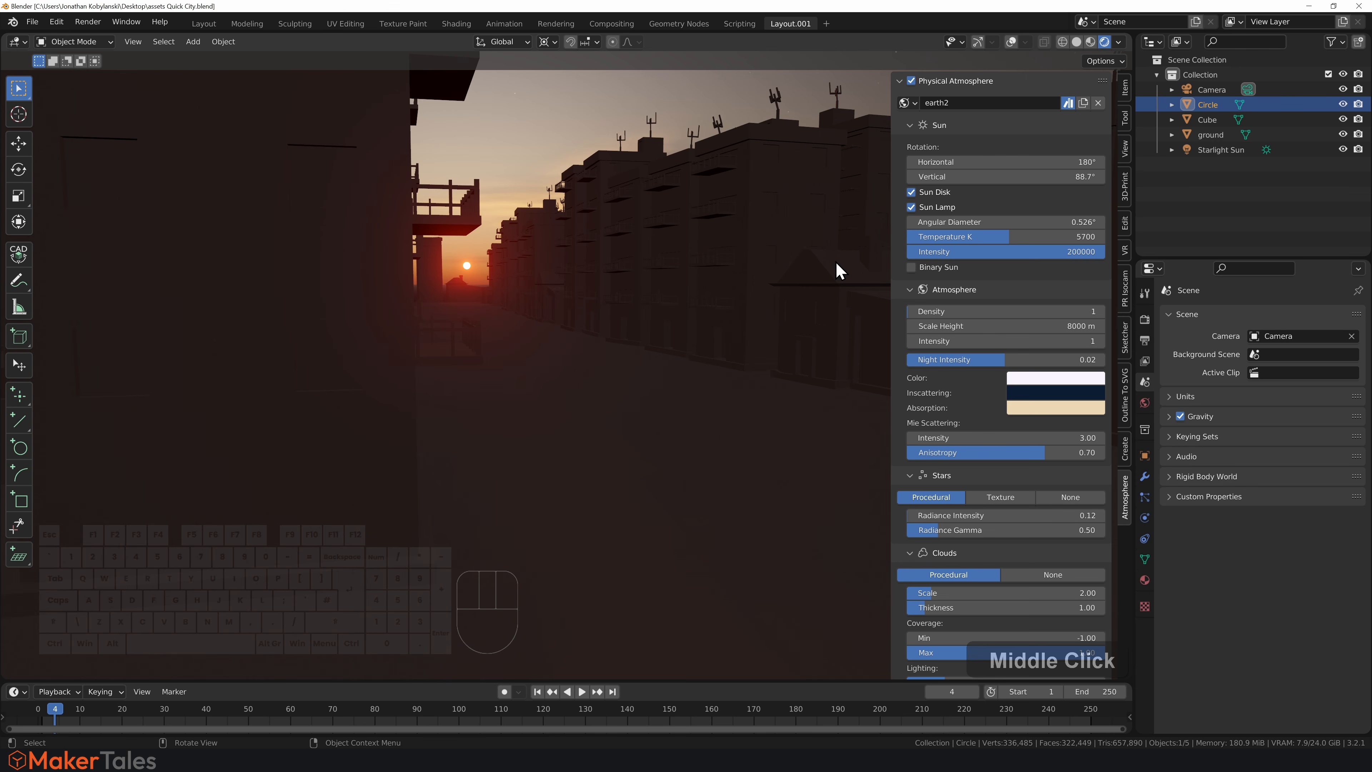
pyautogui.moveTo(999, 176)
pyautogui.mouseDown()
pyautogui.moveTo(1024, 176)
pyautogui.moveTo(964, 176)
pyautogui.moveTo(1004, 176)
pyautogui.mouseUp()
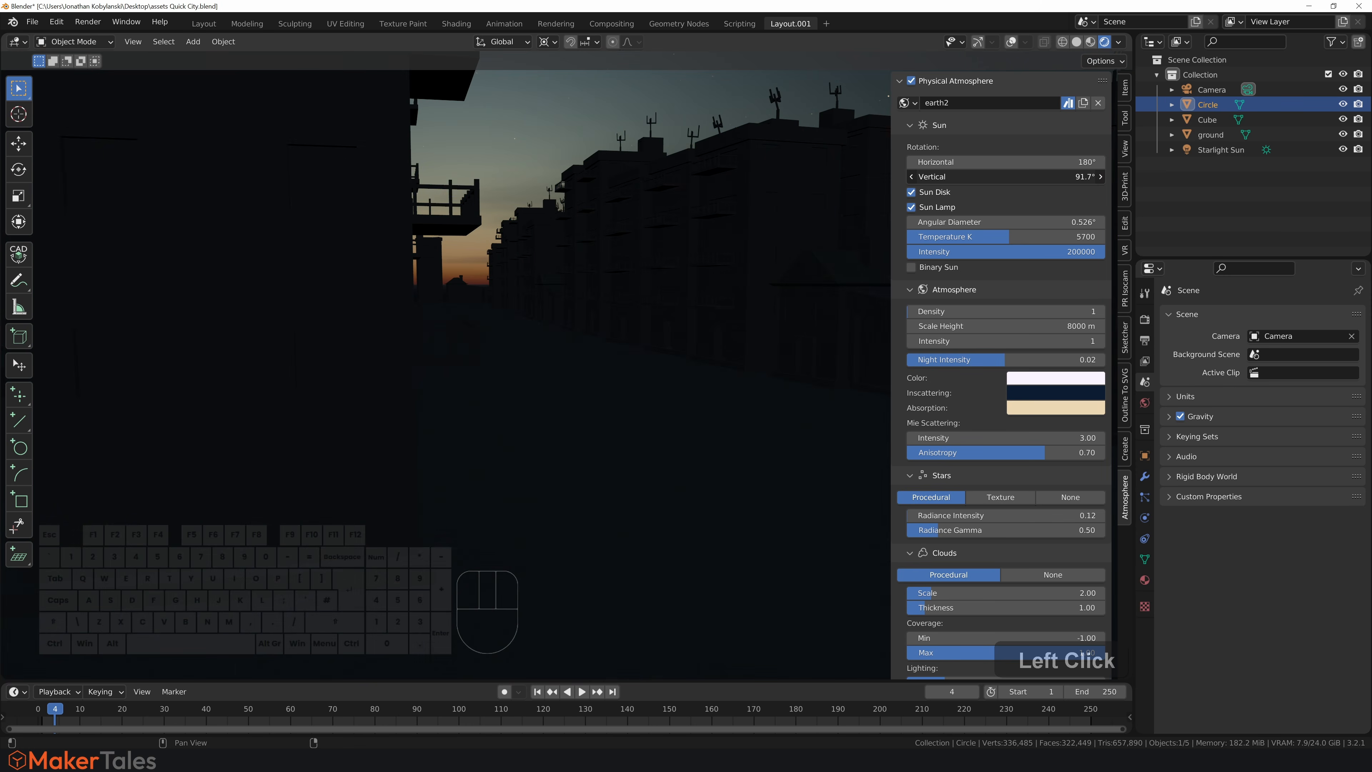
# Raise the procedural stars' radiance intensity to 5.84 for the twilight sky above the street.
pyautogui.keyDown('shift'); pyautogui.moveTo(551, 233); pyautogui.dragTo(700, 383, button='middle'); pyautogui.keyUp('shift')
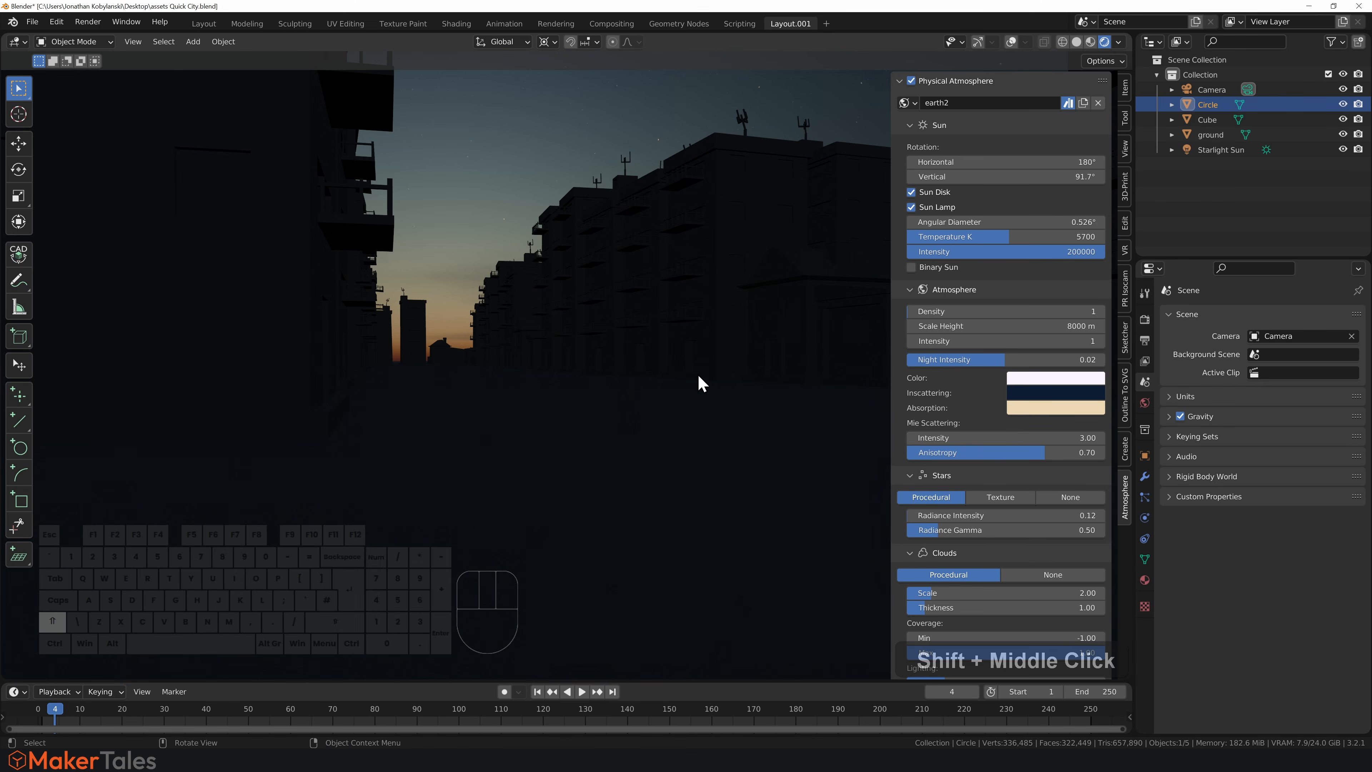
pyautogui.click(940, 517)
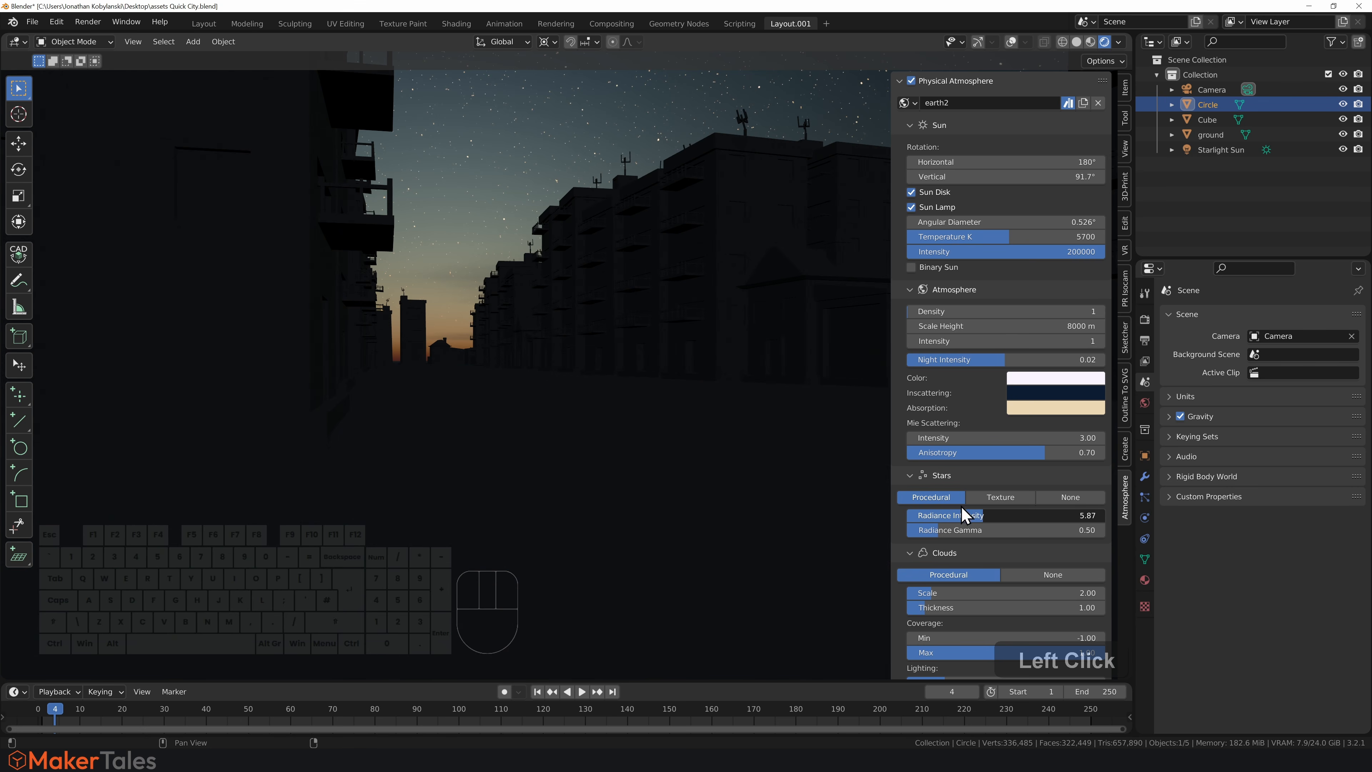
pyautogui.moveTo(964, 516); pyautogui.dragTo(961, 517)
pyautogui.click(589, 181)
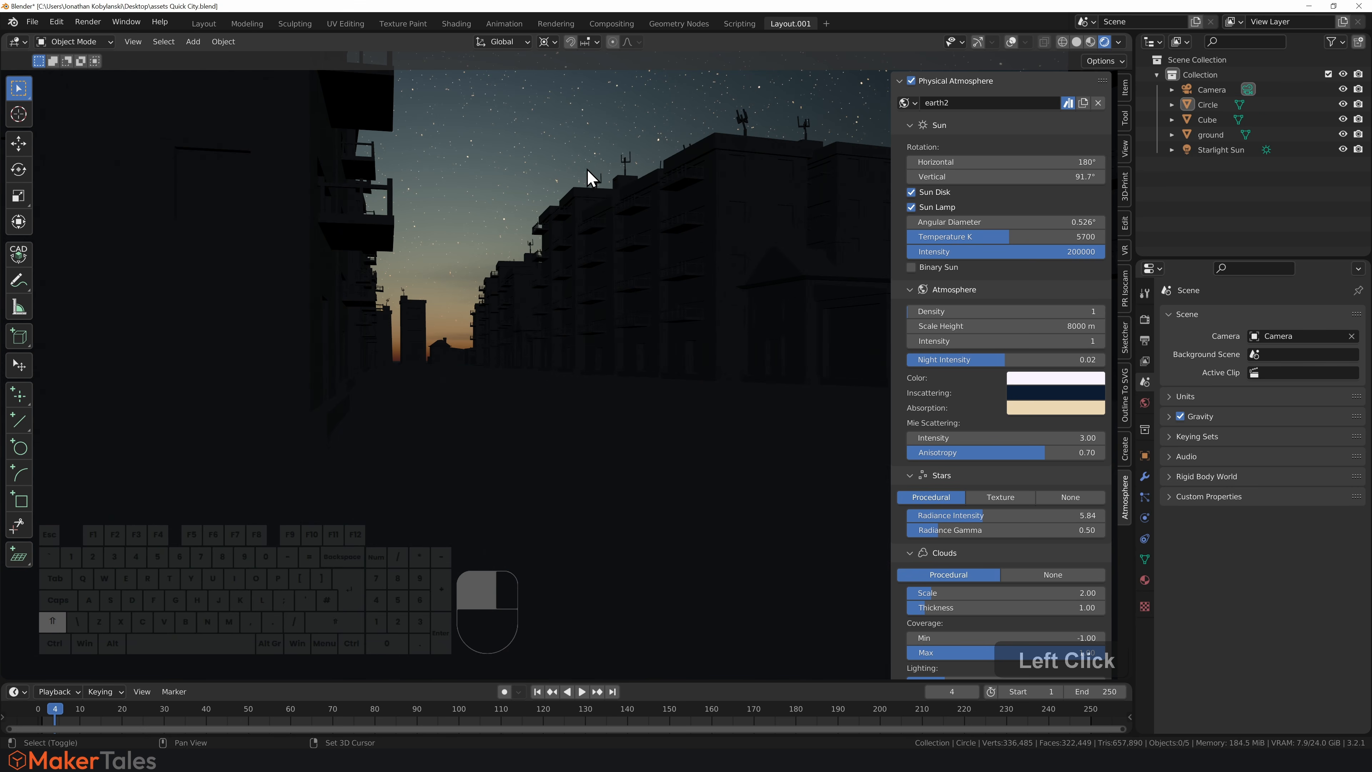
pyautogui.keyDown('shift'); pyautogui.moveTo(588, 174); pyautogui.dragTo(594, 388, button='middle'); pyautogui.keyUp('shift')
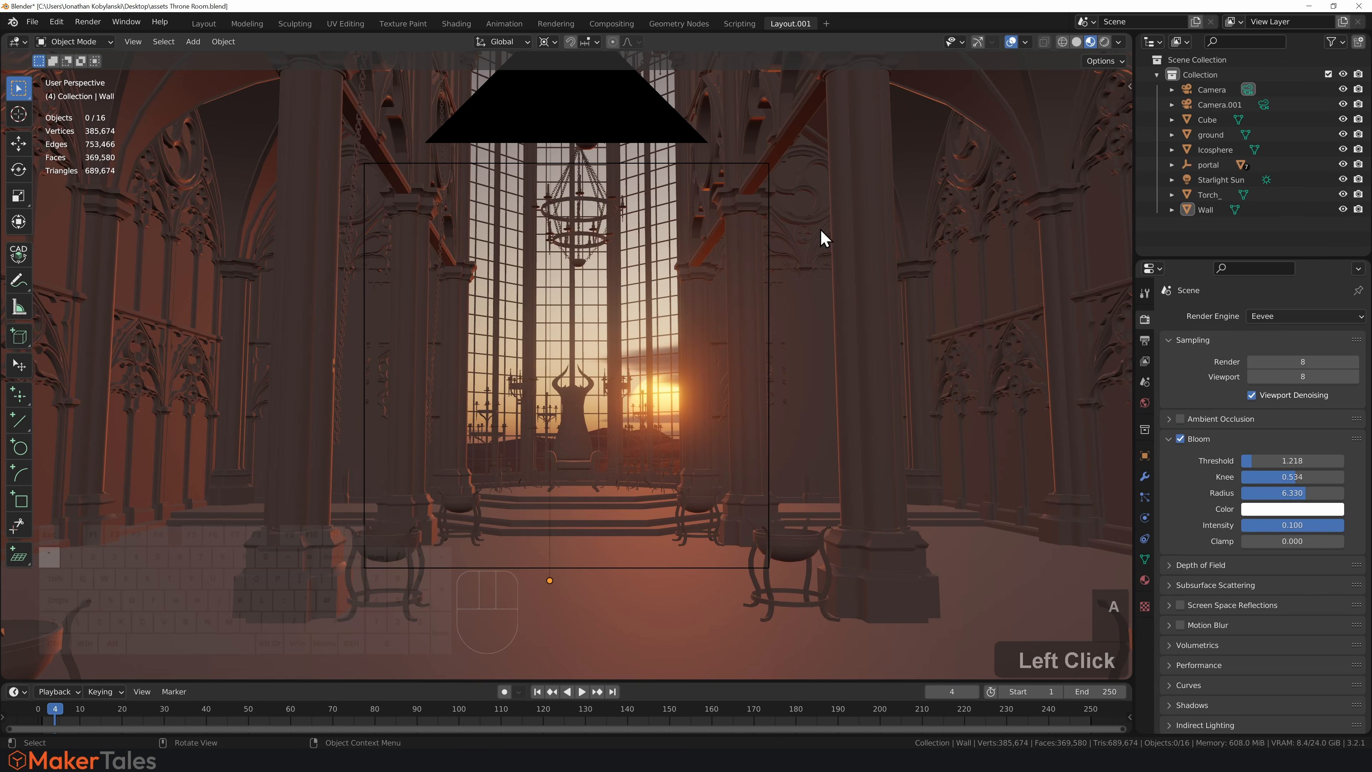
# Fly through the throne room up to the throne and examine the sunset beyond the tall windows.
pyautogui.hotkey('shift', '`')
pyautogui.press('w')
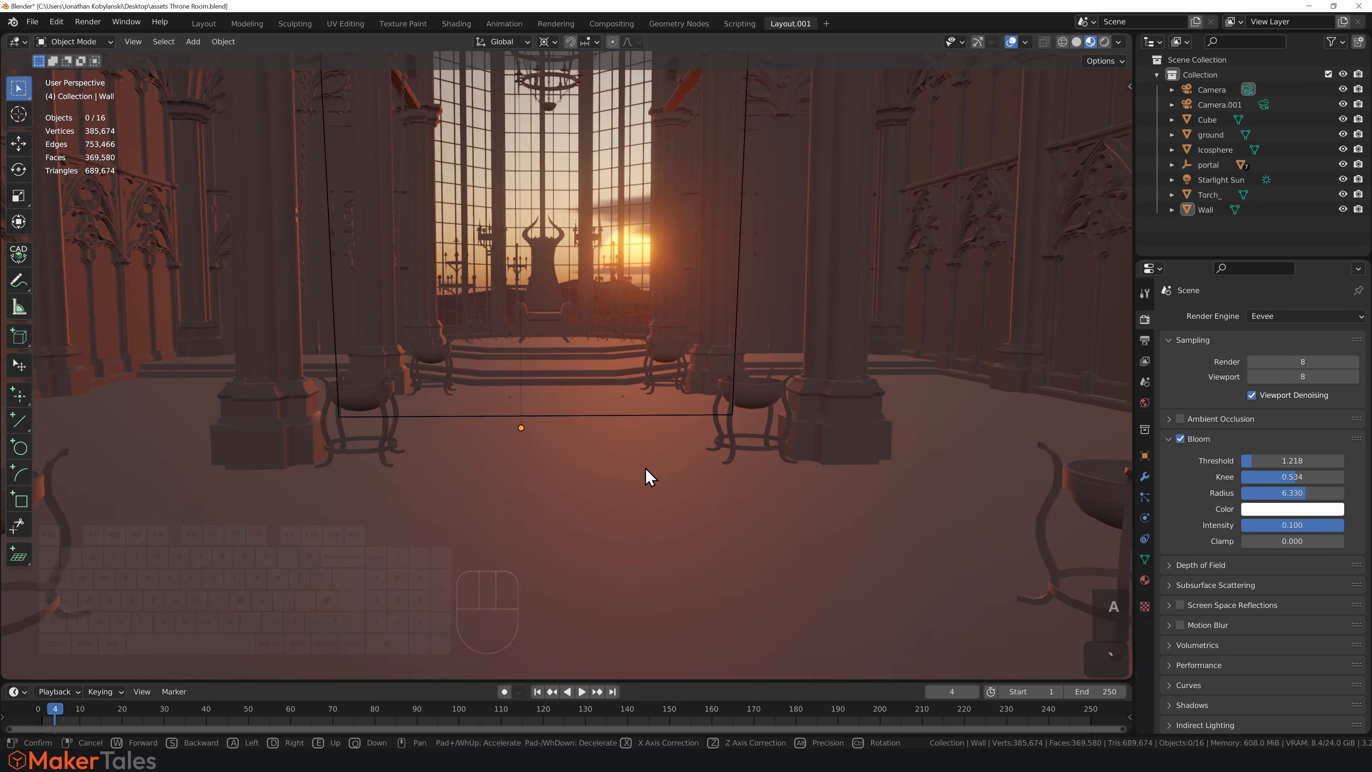
pyautogui.press('w')
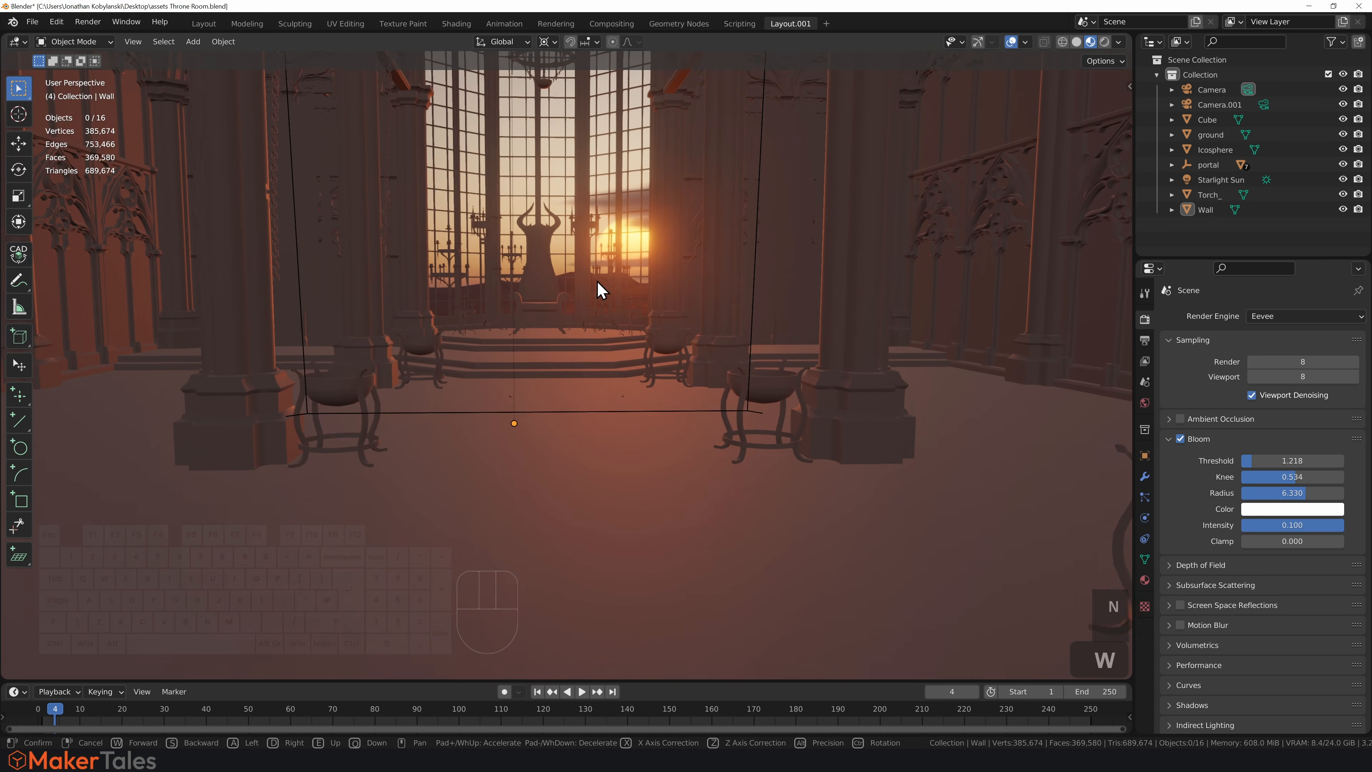
pyautogui.press('w')
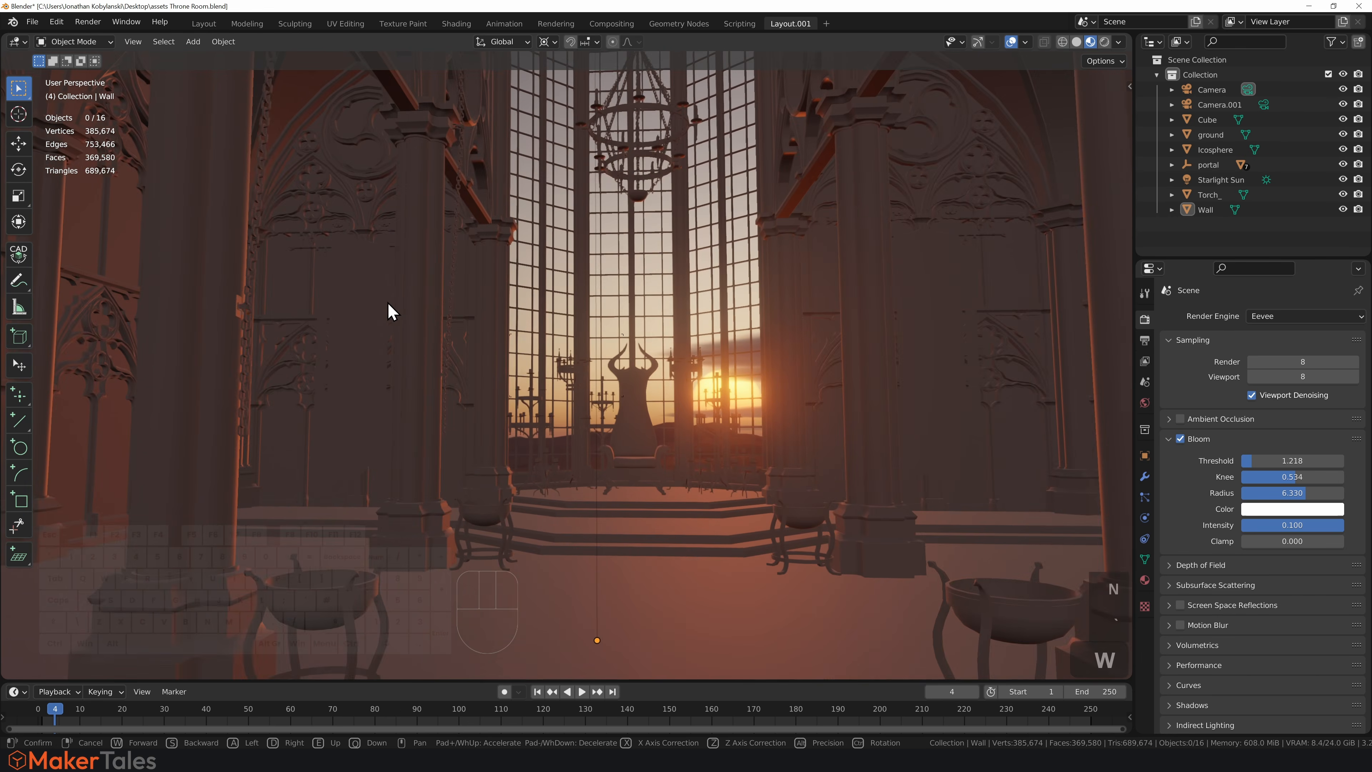
pyautogui.press('w')
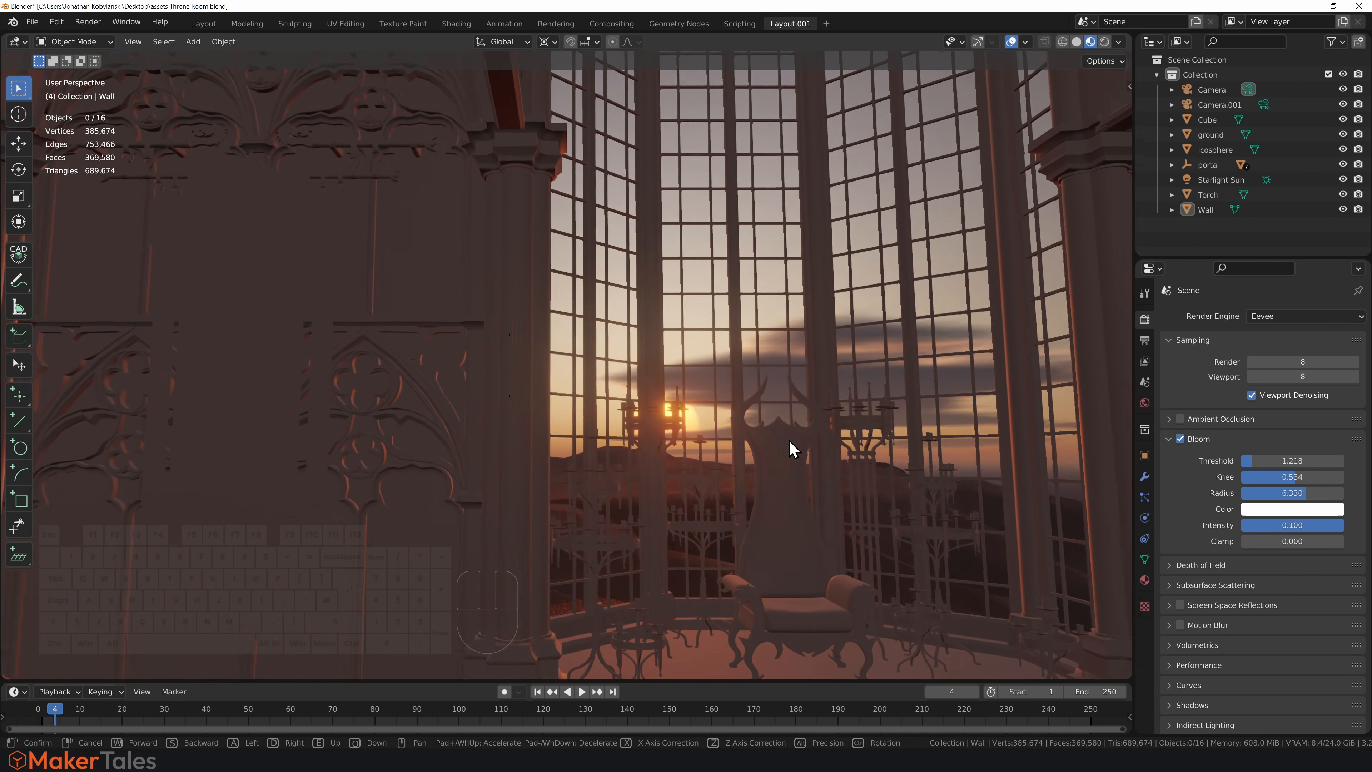
pyautogui.press('w')
pyautogui.click(680, 441)
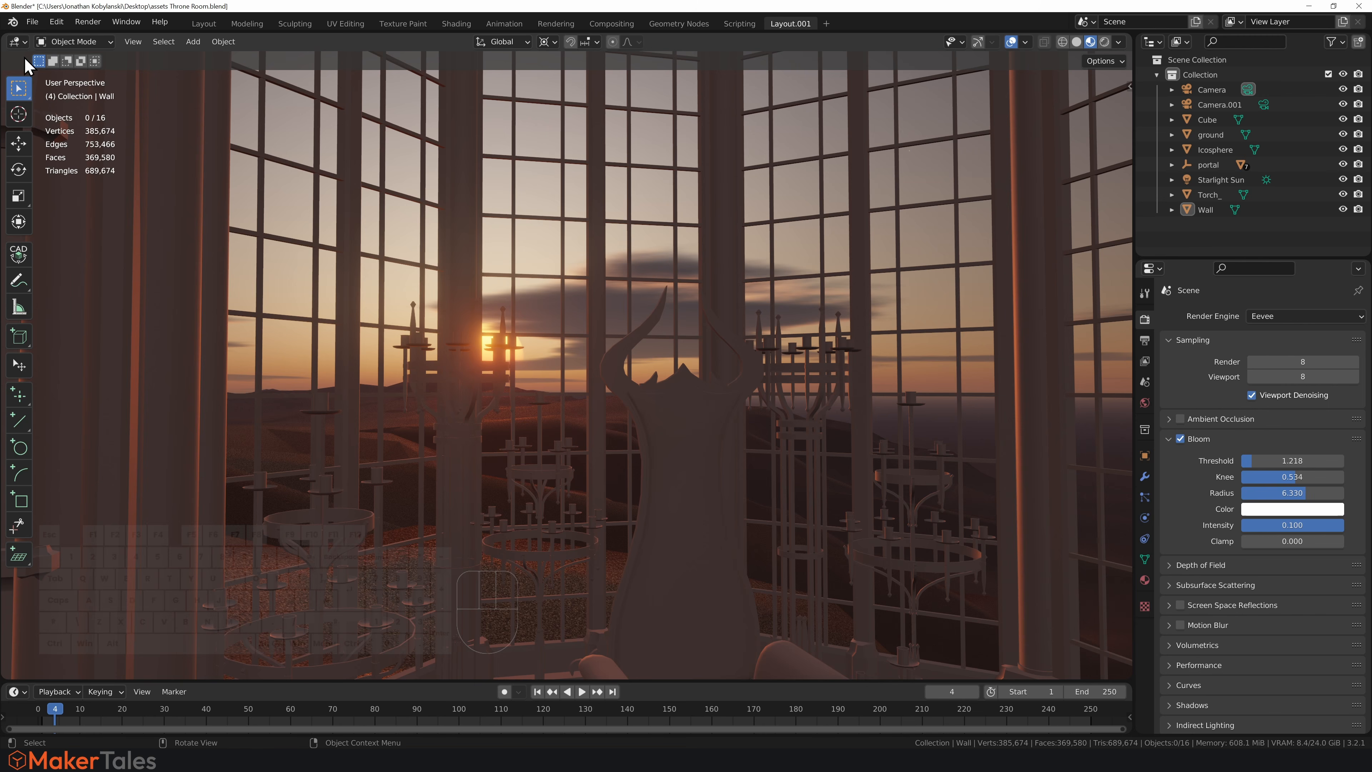
# Enable the binary sun in the throne room sky and set the main sun's horizontal rotation to 173°.
pyautogui.press('n')
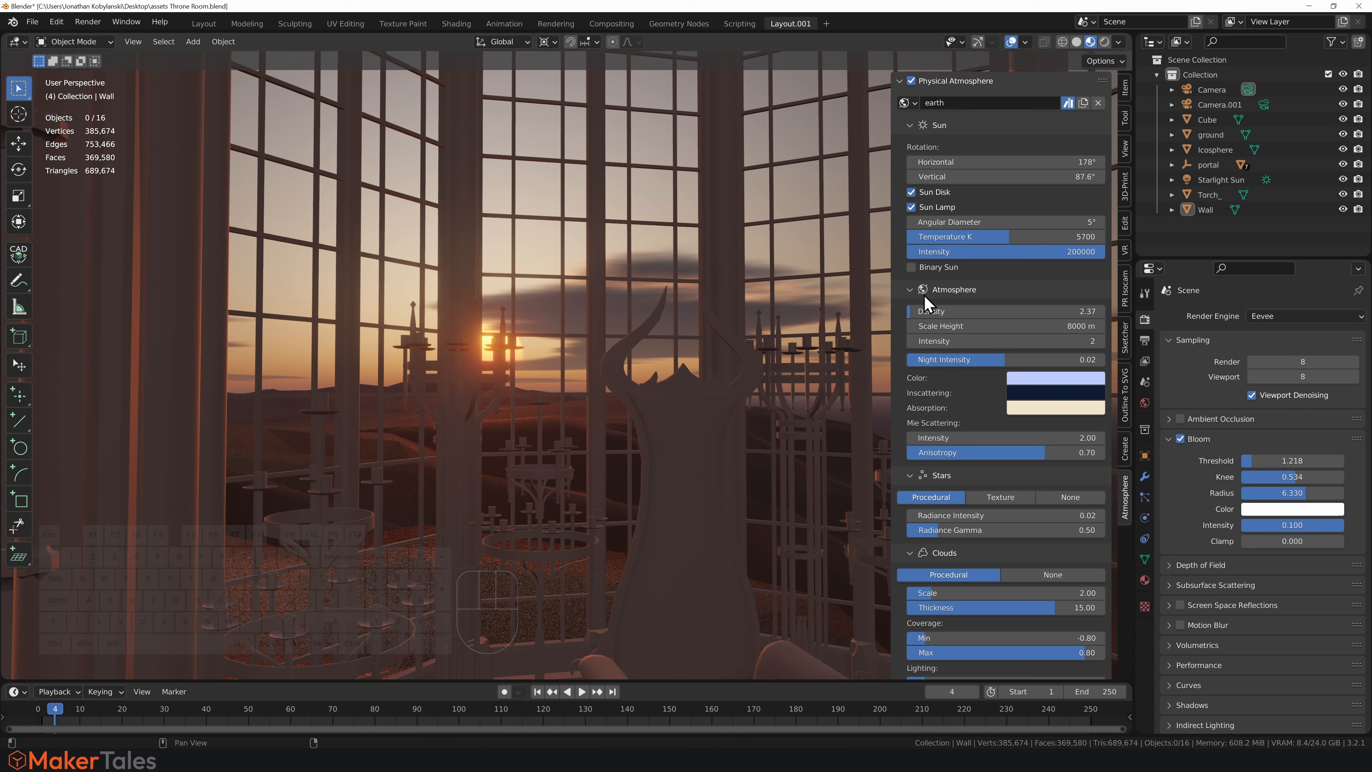
pyautogui.click(912, 266)
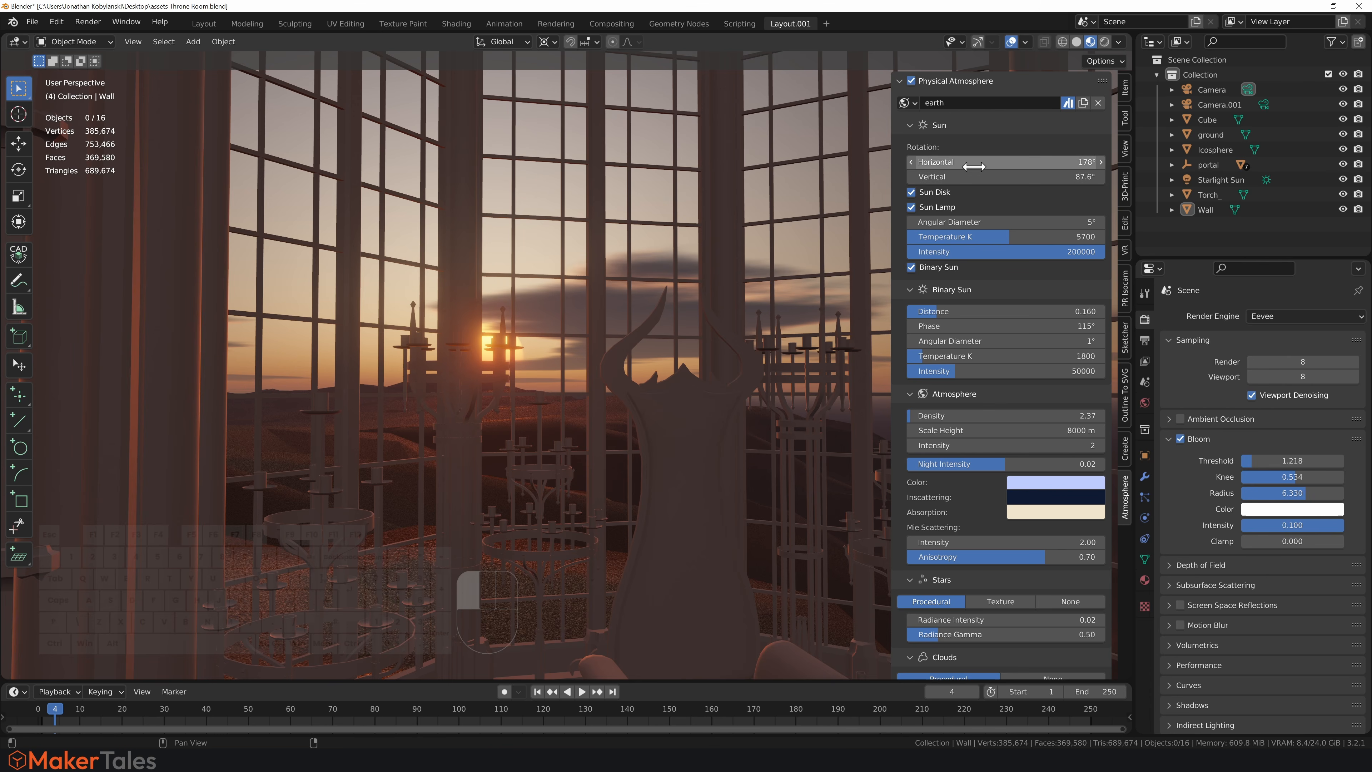
pyautogui.moveTo(962, 162)
pyautogui.mouseDown()
pyautogui.moveTo(981, 161)
pyautogui.moveTo(940, 162)
pyautogui.mouseUp()
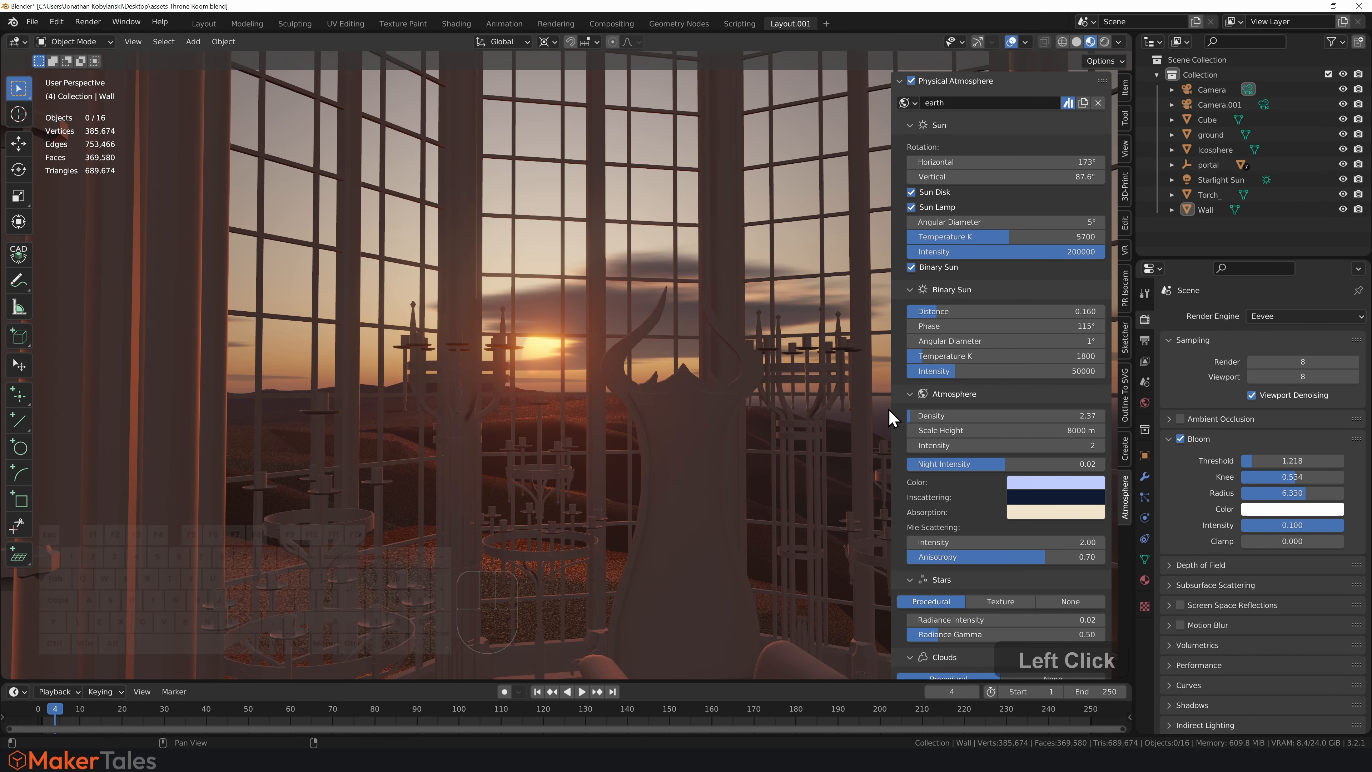
# Shift the procedural clouds away from the sun by setting their location to X 20.61 and Y -5.76.
pyautogui.click(909, 392)
pyautogui.click(908, 126)
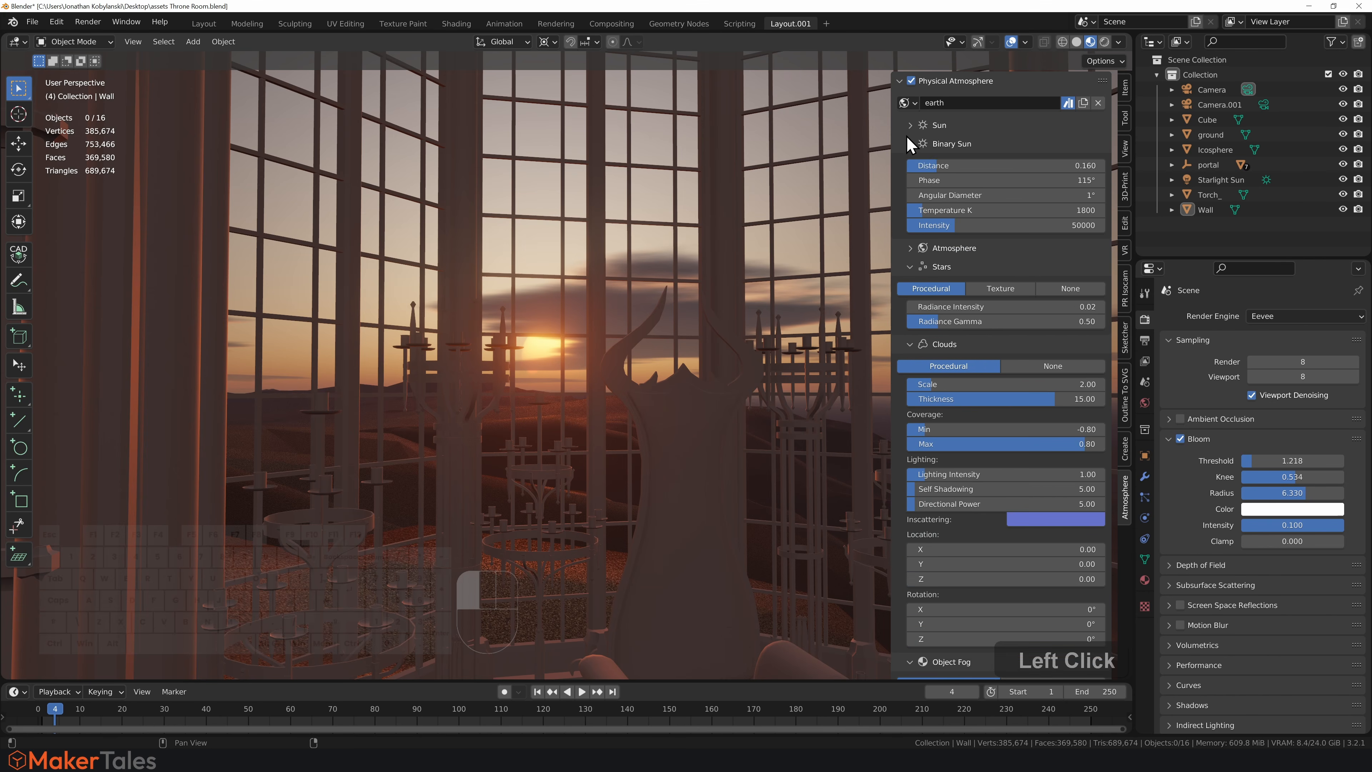
pyautogui.click(909, 144)
pyautogui.click(909, 181)
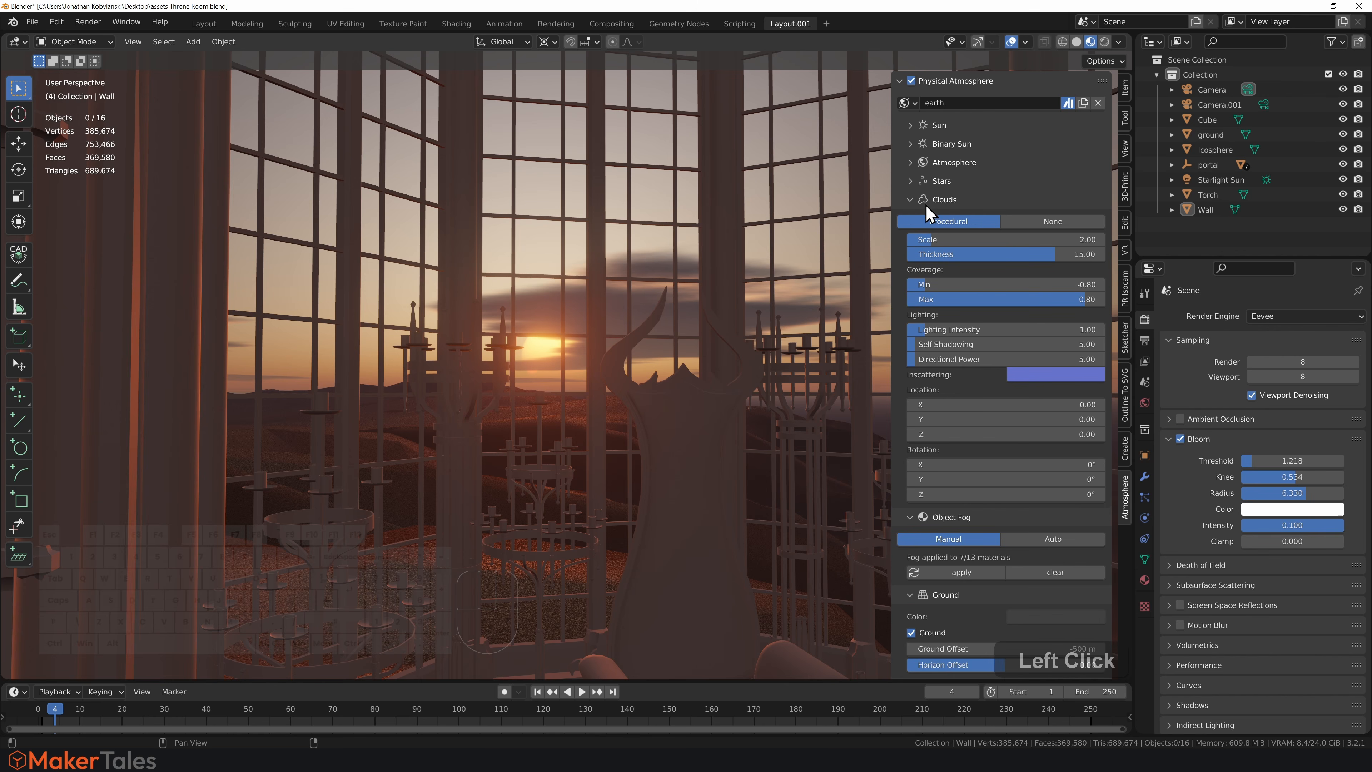
pyautogui.moveTo(963, 420); pyautogui.dragTo(1104, 406)
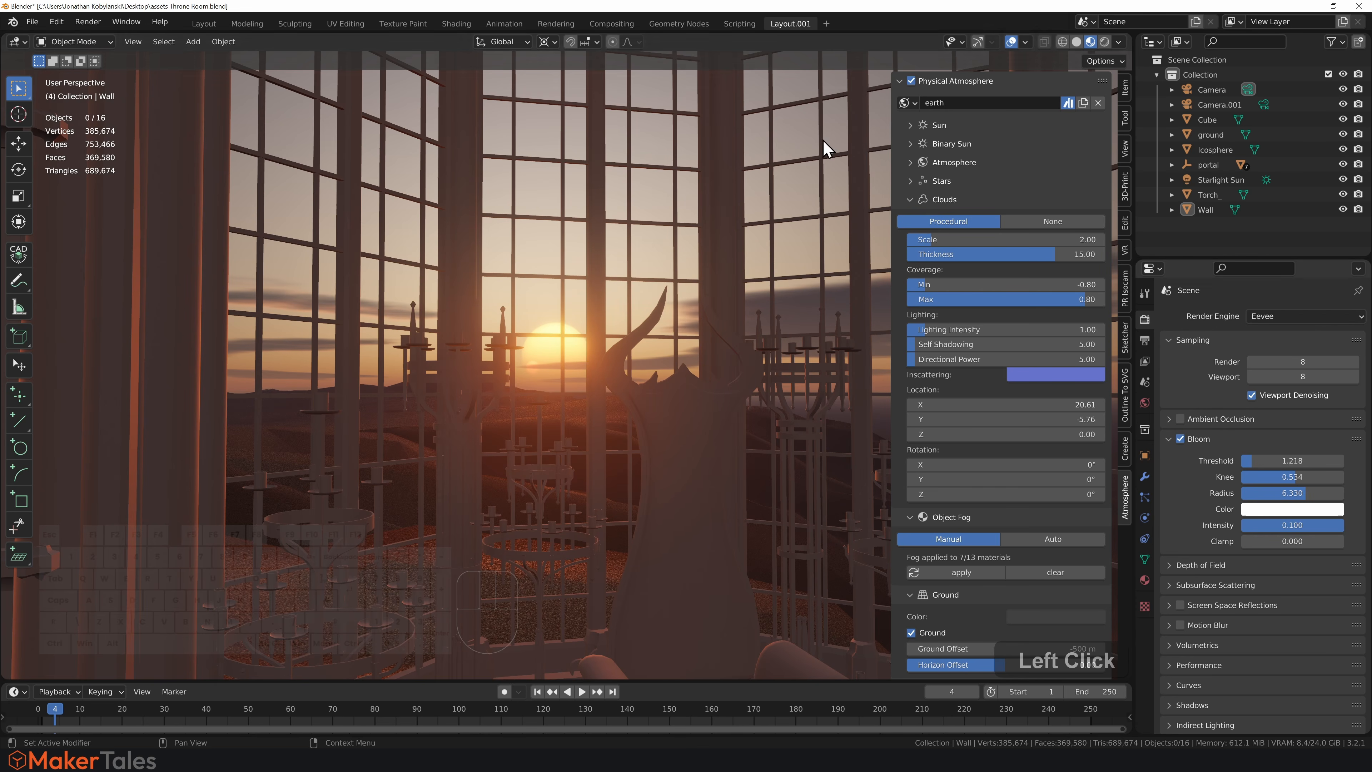
# Set the sun's vertical rotation to 87.3° and the binary sun's angular diameter to 10.8°.
pyautogui.click(917, 124)
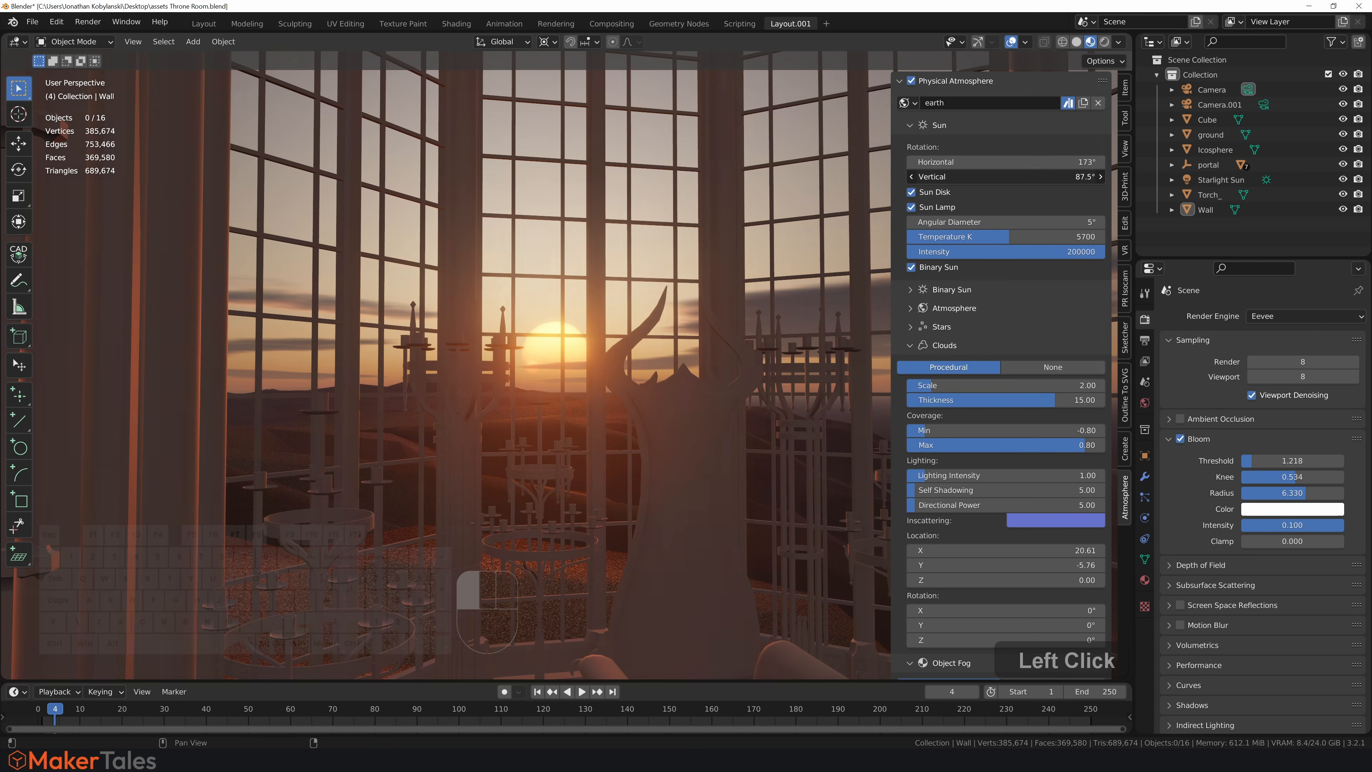
pyautogui.moveTo(1006, 176); pyautogui.dragTo(1004, 177)
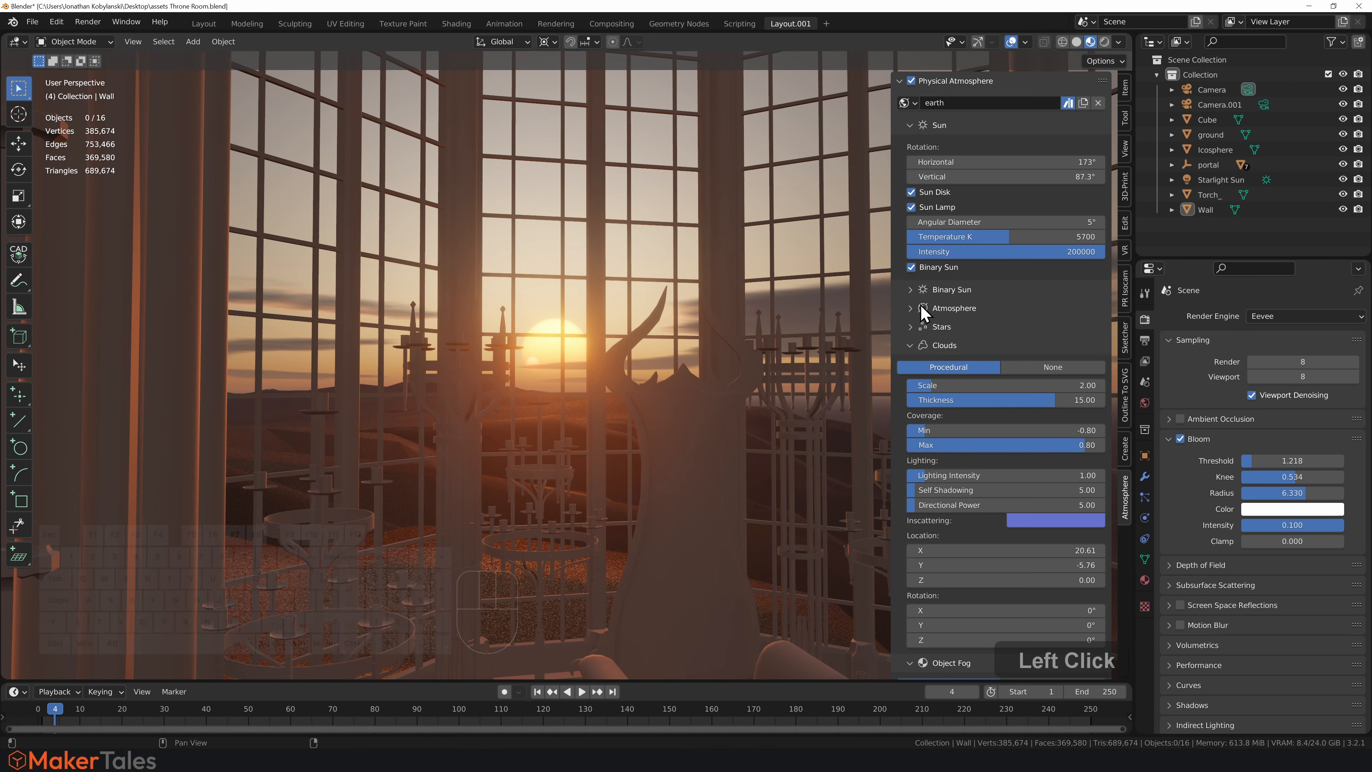
pyautogui.click(913, 292)
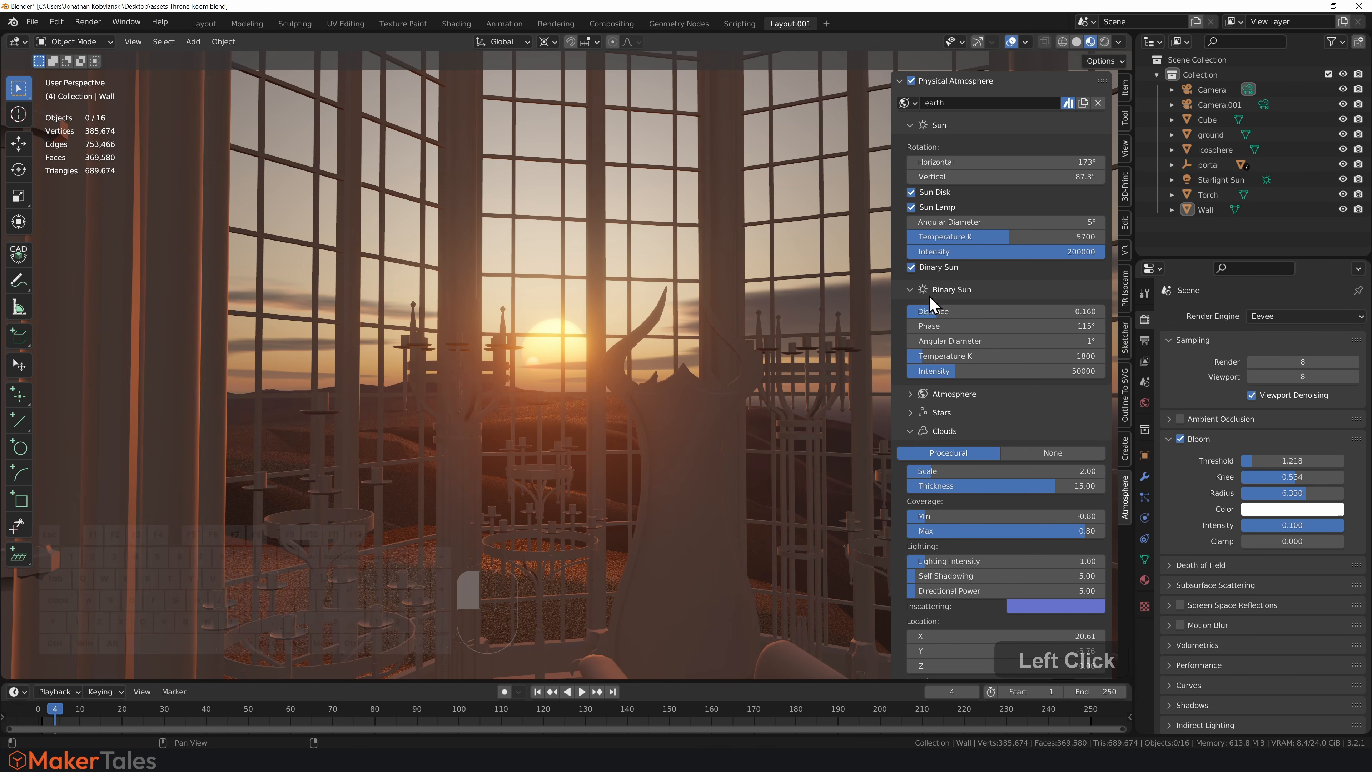
pyautogui.click(959, 343)
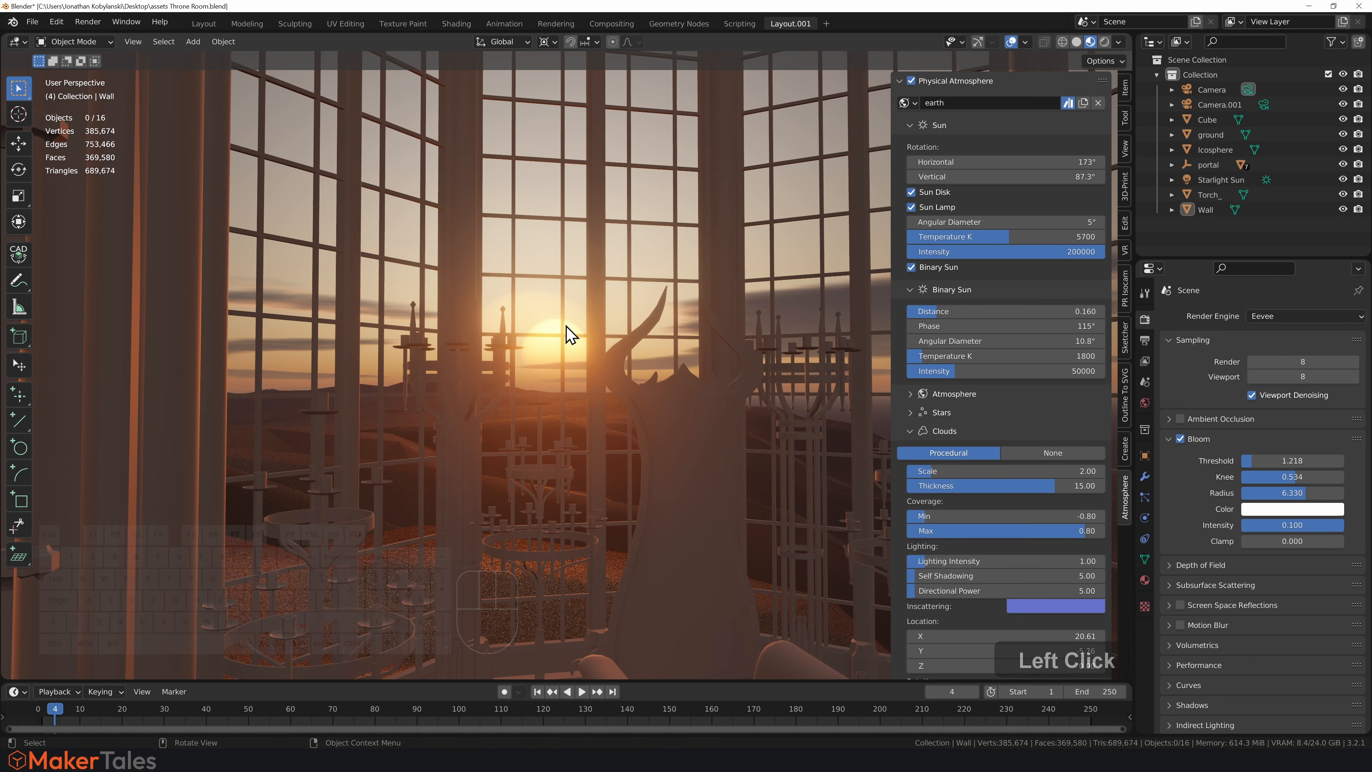
pyautogui.press('n')
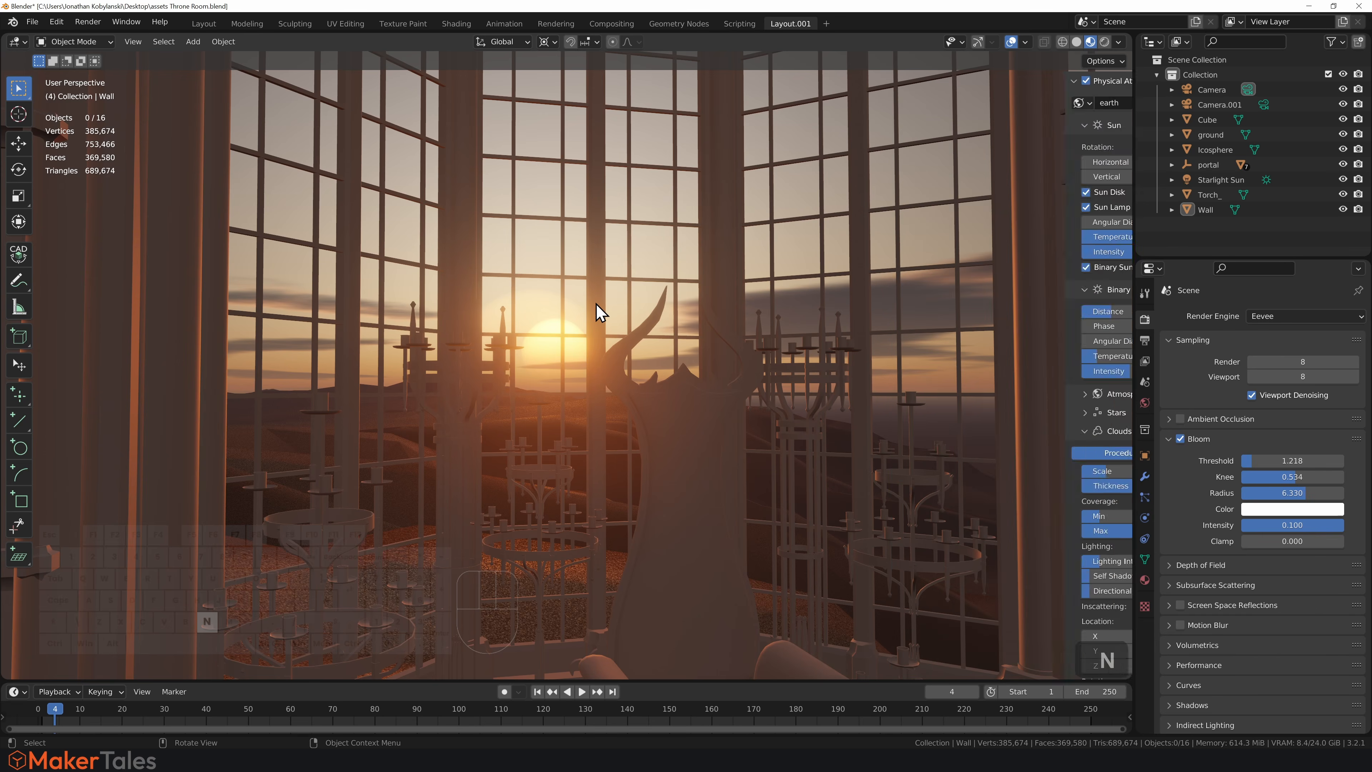
pyautogui.moveTo(704, 329)
pyautogui.mouseDown(button='middle')
pyautogui.moveTo(673, 357)
pyautogui.moveTo(679, 340)
pyautogui.mouseUp(button='middle')
pyautogui.moveTo(680, 336); pyautogui.dragTo(681, 336, button='middle')
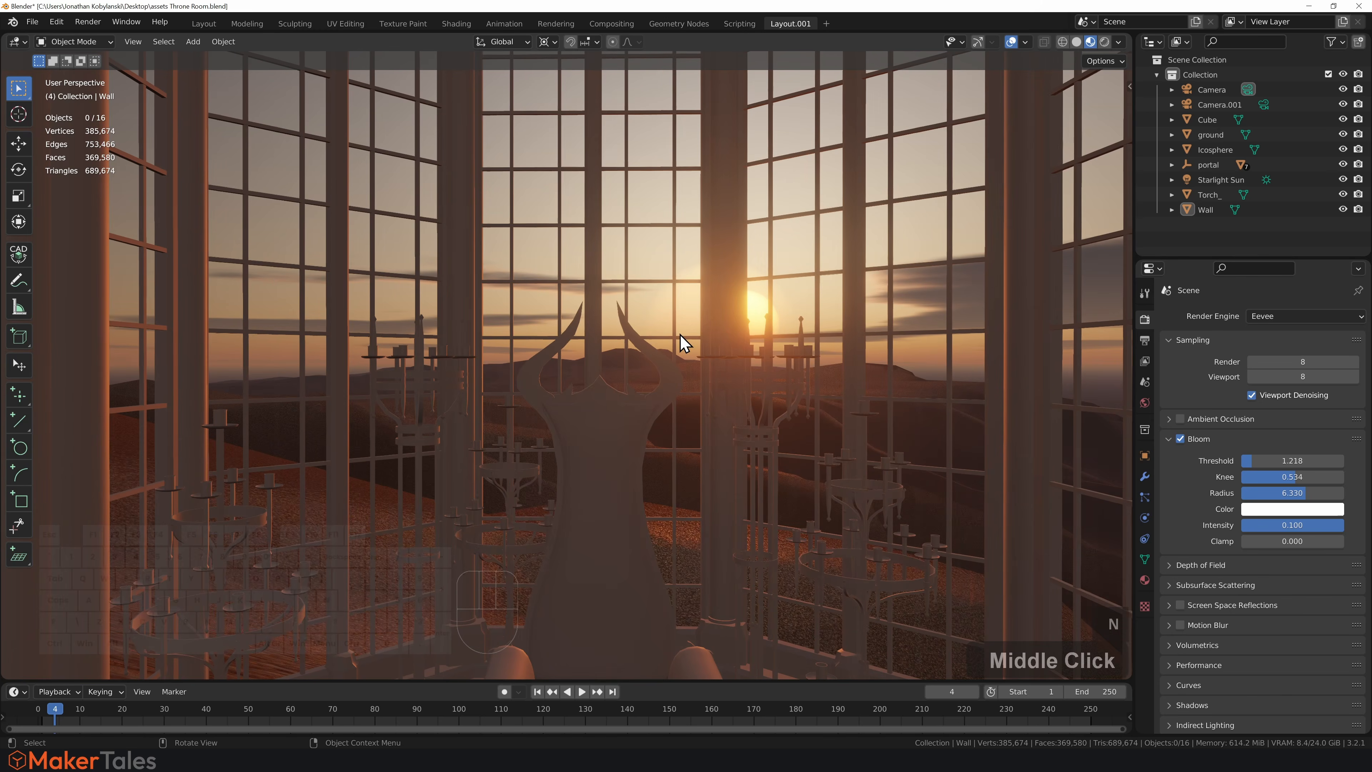
pyautogui.scroll(-6, 715, 351)
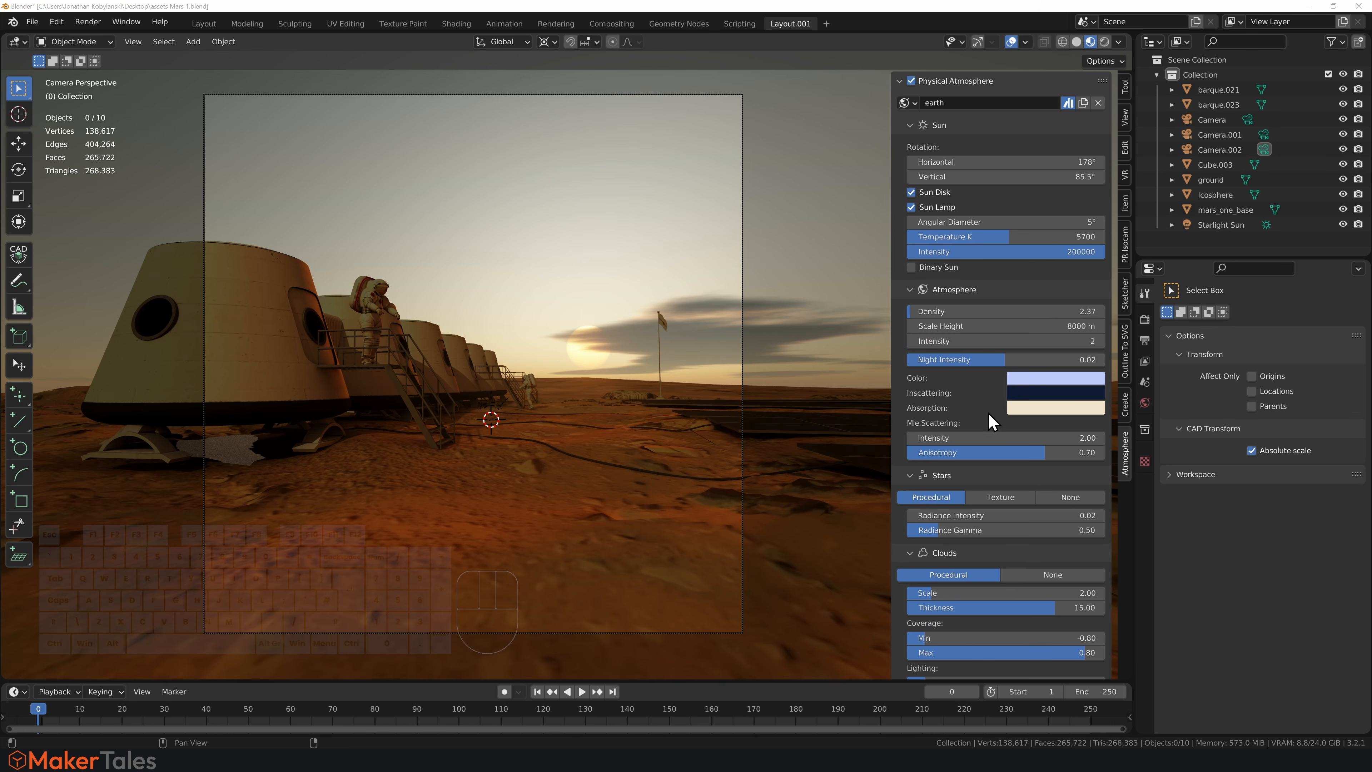
# Apply the object fog manually to the materials of the Mars base scene.
pyautogui.scroll(-12, 991, 424)
pyautogui.scroll(-5, 991, 424)
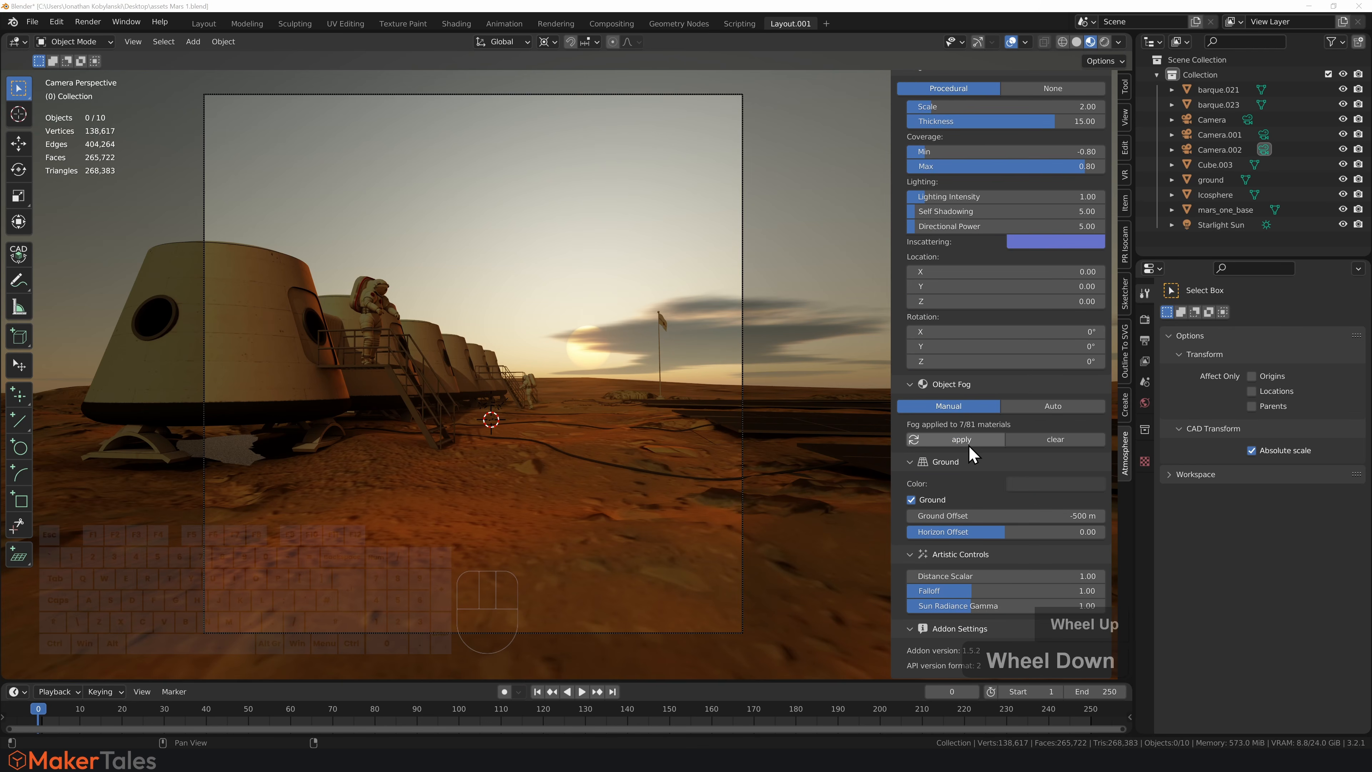
pyautogui.click(957, 440)
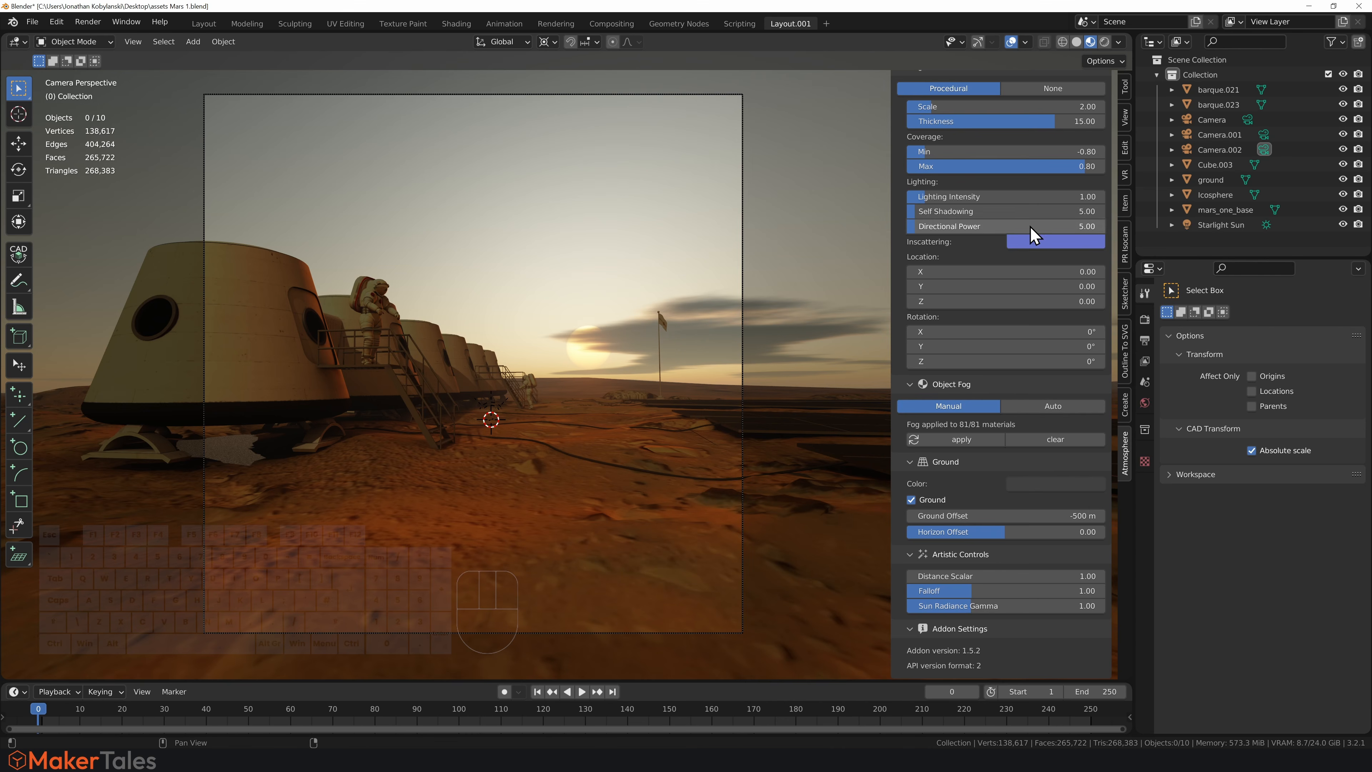
# Switch the Mars base scene's atmosphere to the mars sky preset.
pyautogui.scroll(18, 1032, 227)
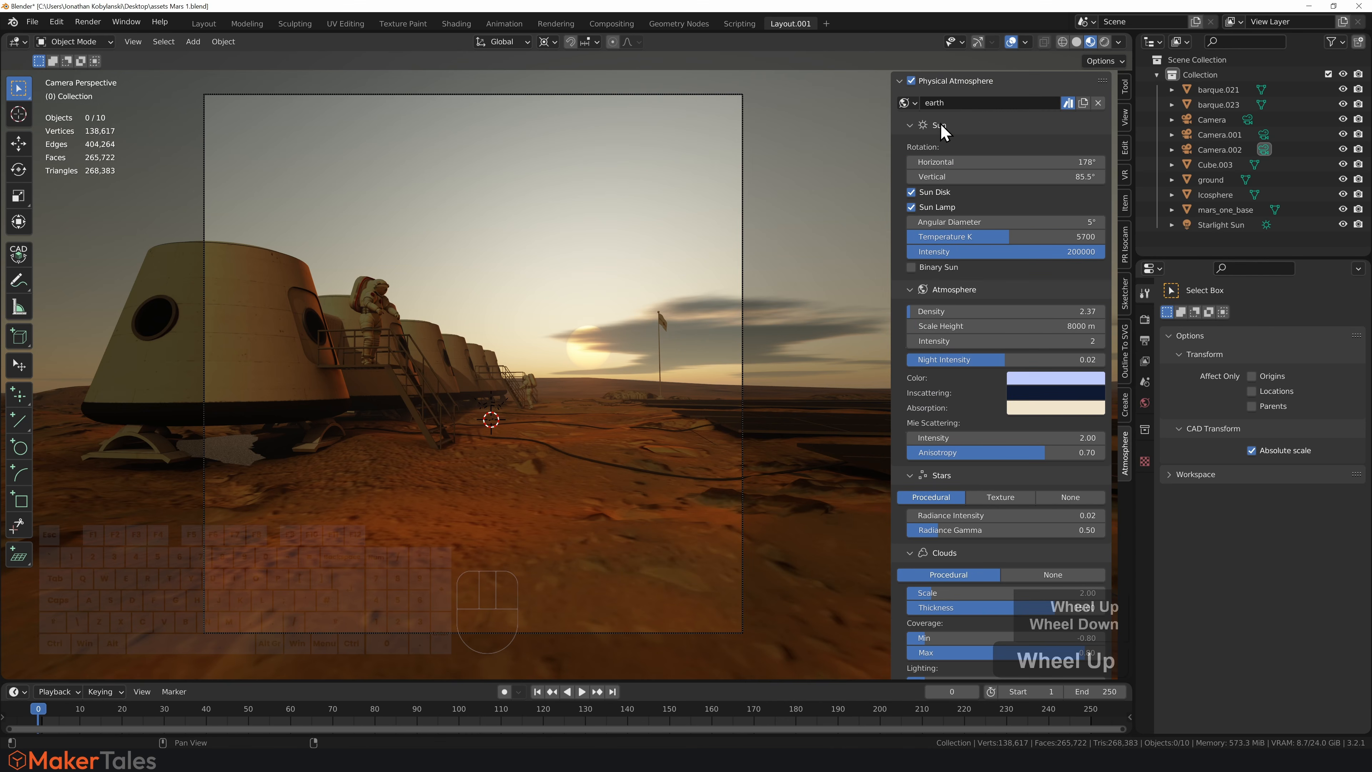
pyautogui.click(914, 104)
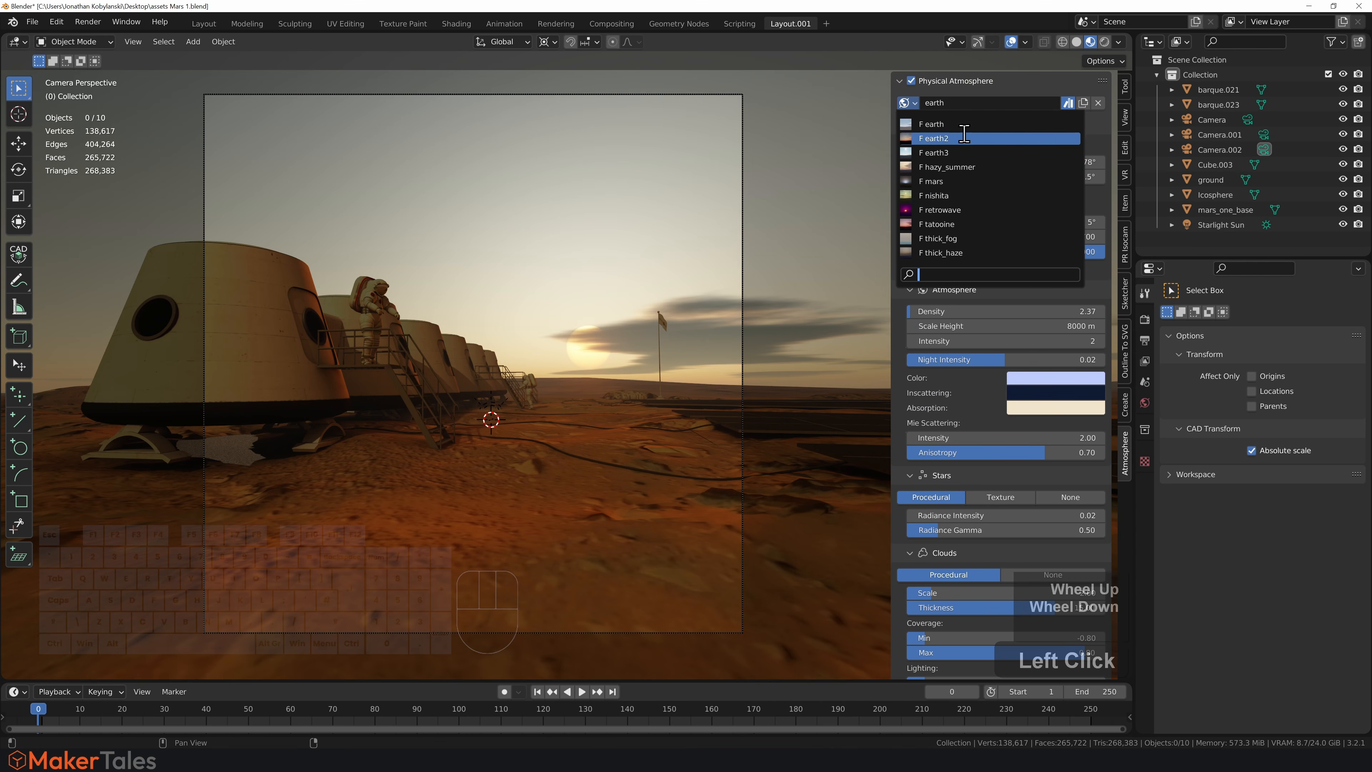
pyautogui.click(955, 182)
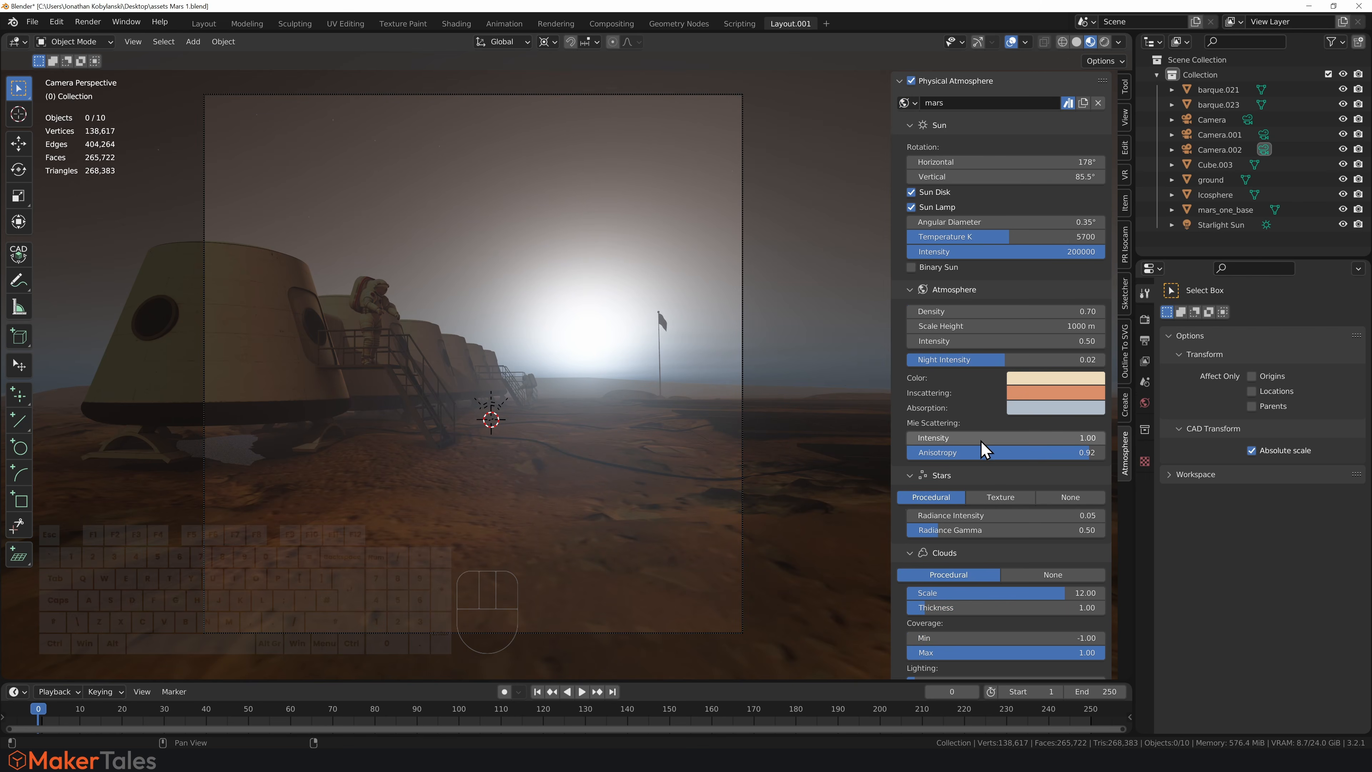
# Set the procedural stars' radiance intensity to 15.00 in the mars sky.
pyautogui.scroll(-6, 977, 357)
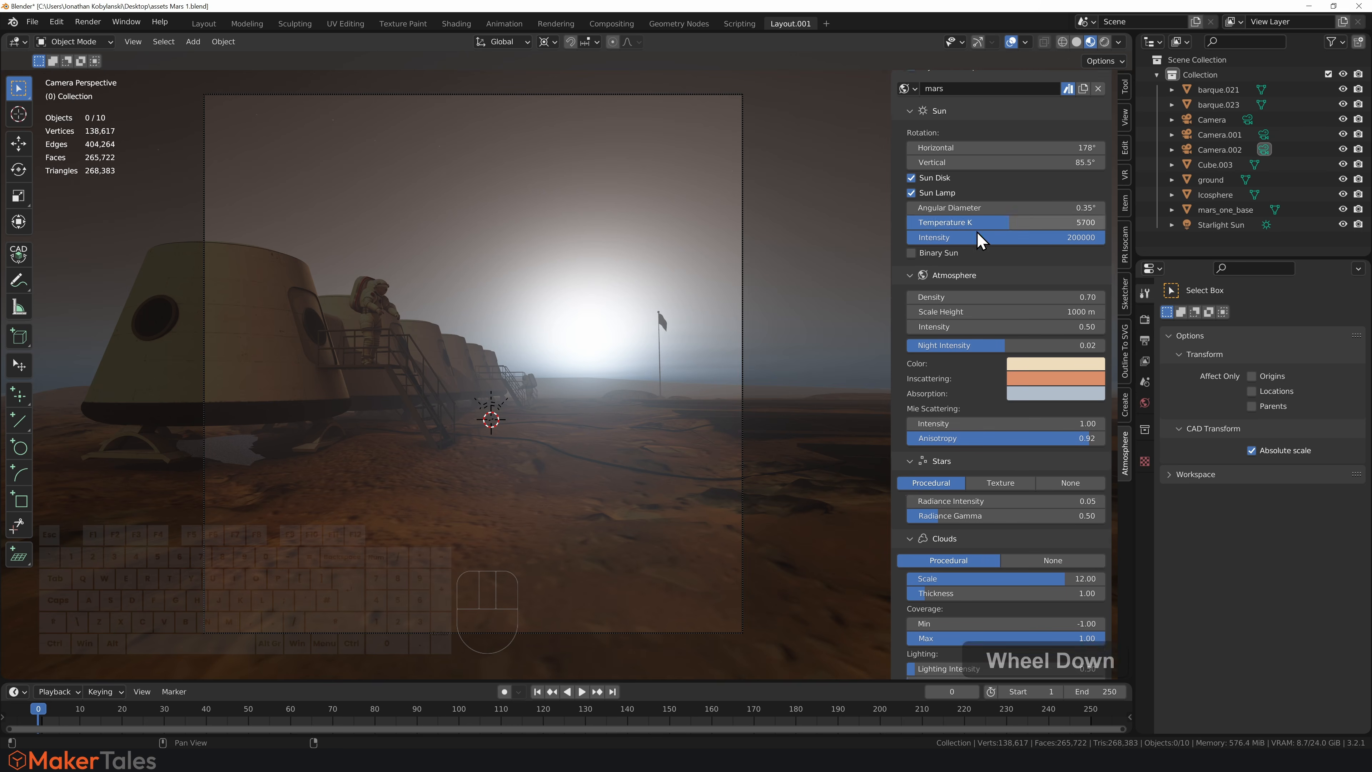
pyautogui.click(954, 376)
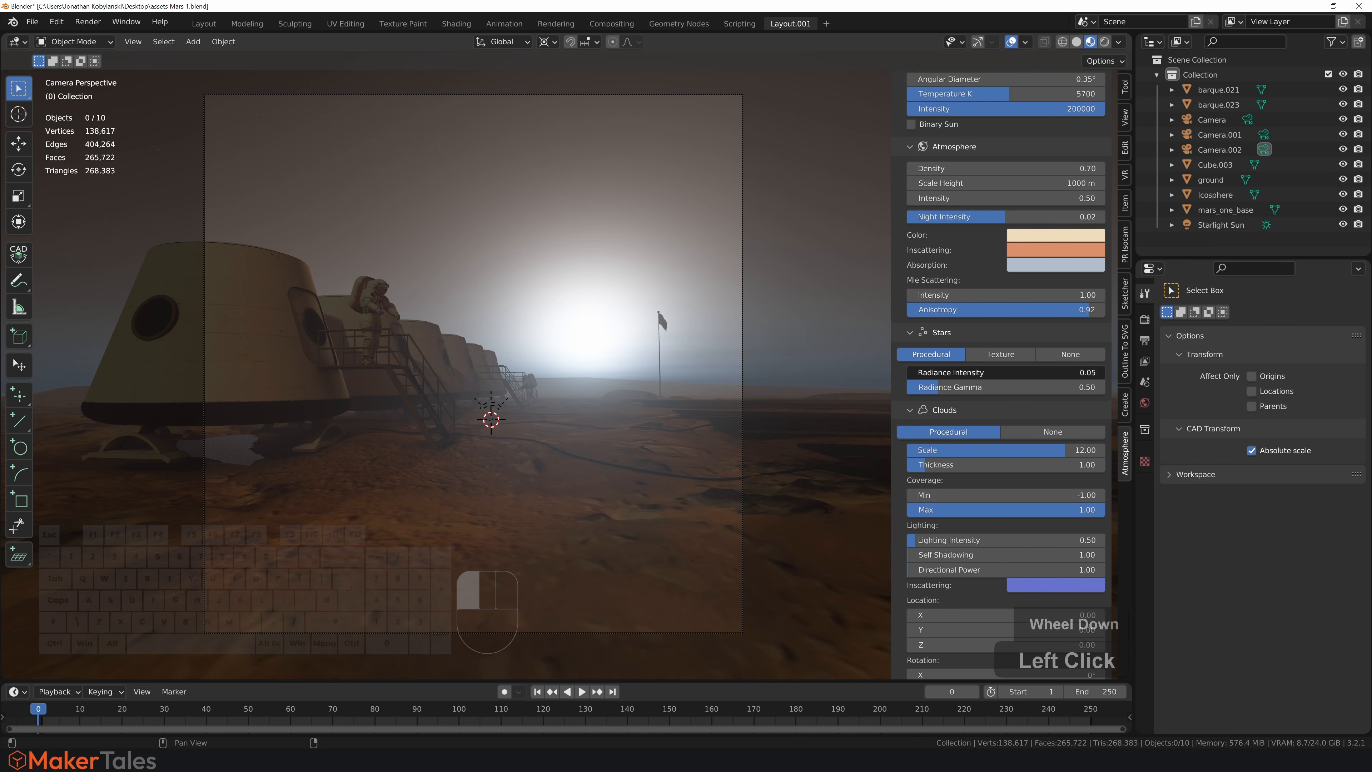
pyautogui.moveTo(1035, 372); pyautogui.dragTo(1104, 372)
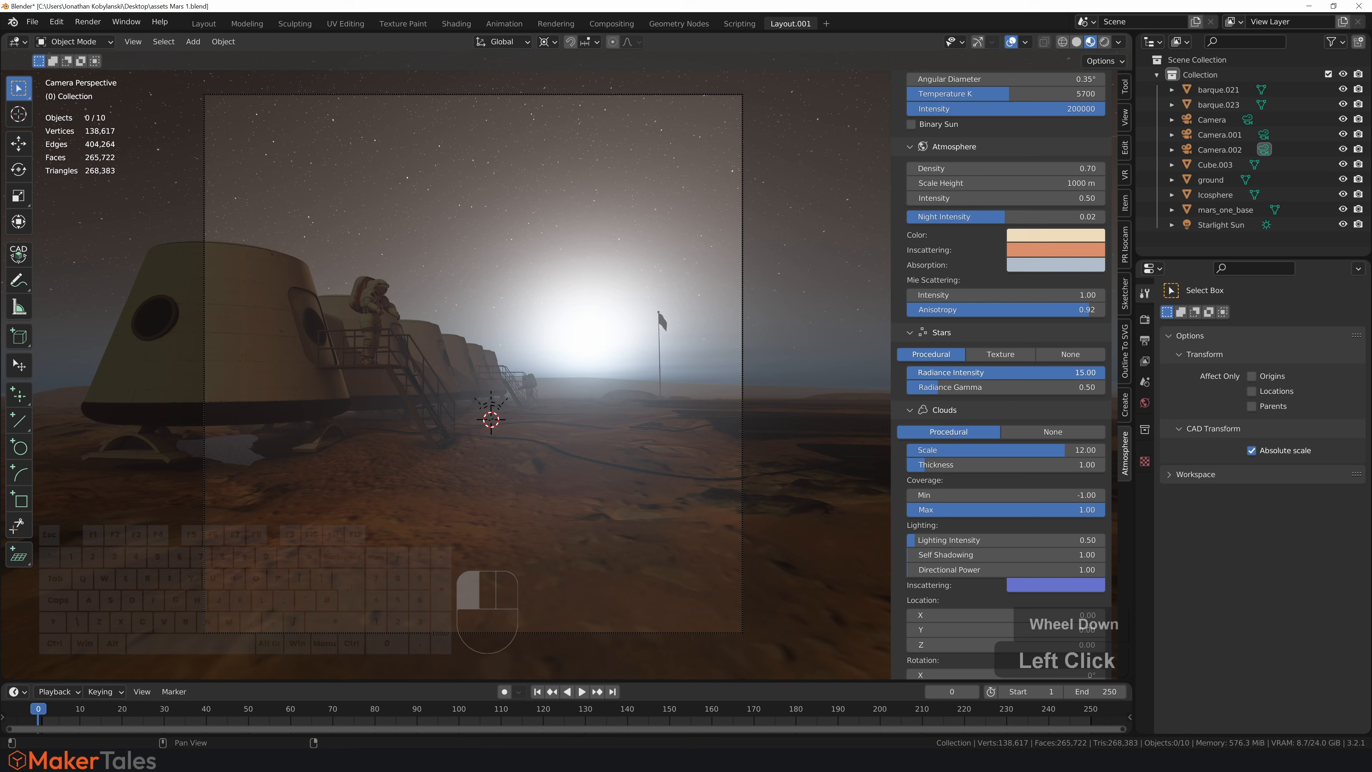
pyautogui.click(1004, 388)
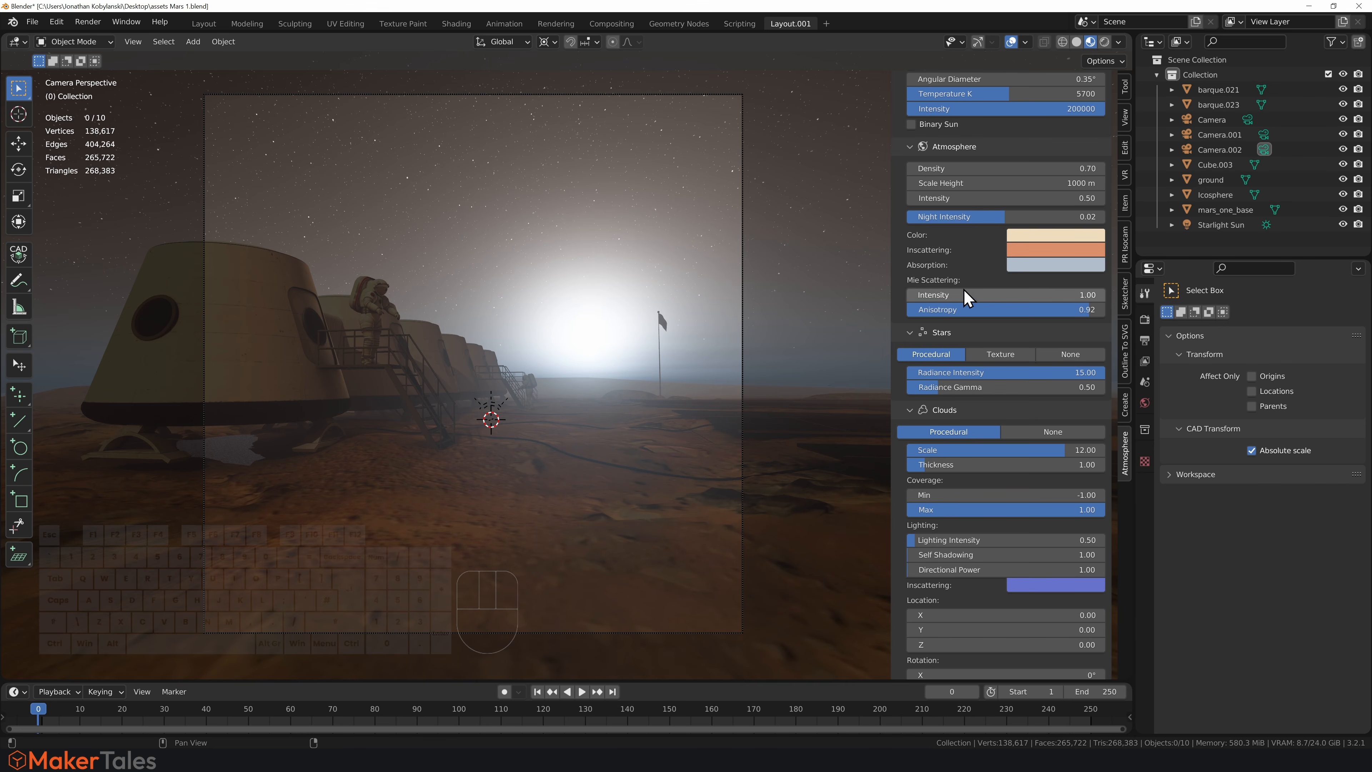
# Collapse the Stars and Clouds settings and set the mars atmosphere density to 0.1.
pyautogui.click(910, 333)
pyautogui.click(909, 350)
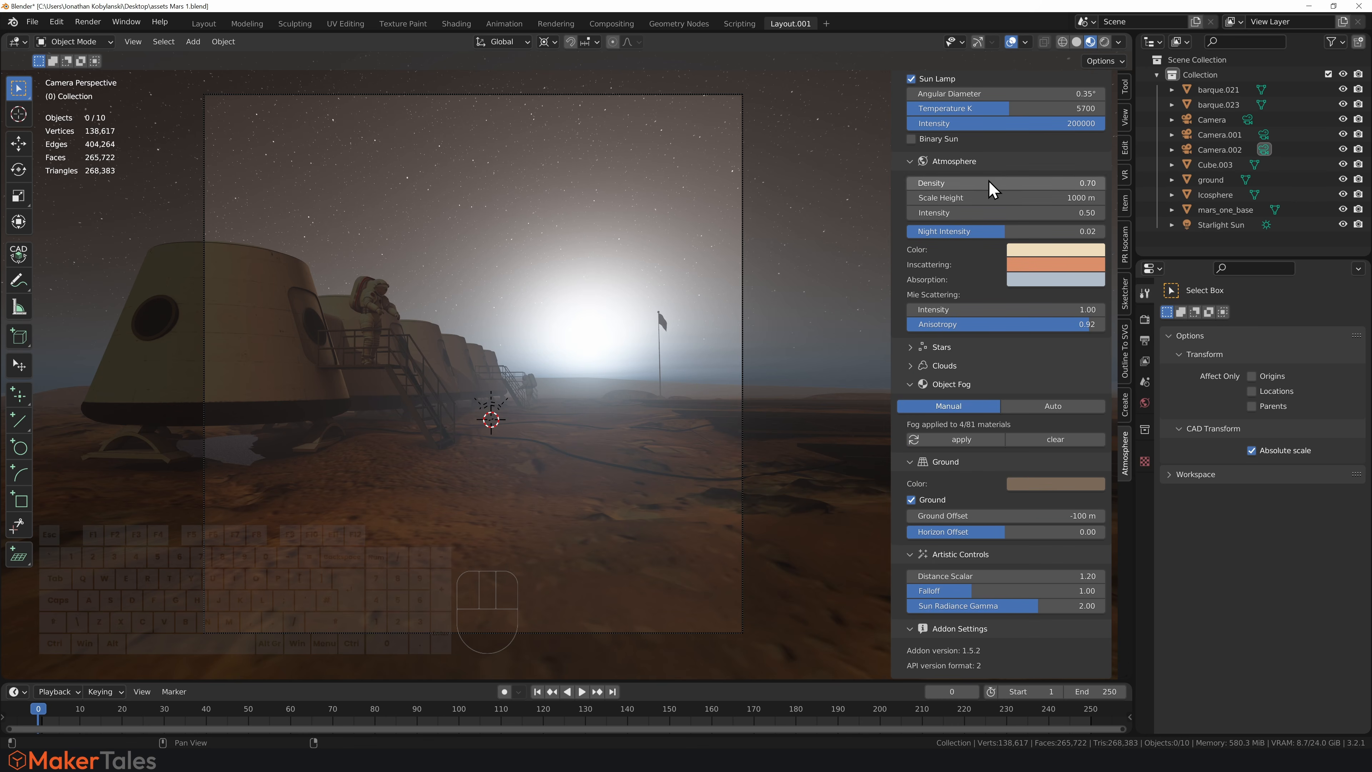
pyautogui.moveTo(988, 183); pyautogui.dragTo(989, 183)
pyautogui.write('0.1')
pyautogui.press('Return')
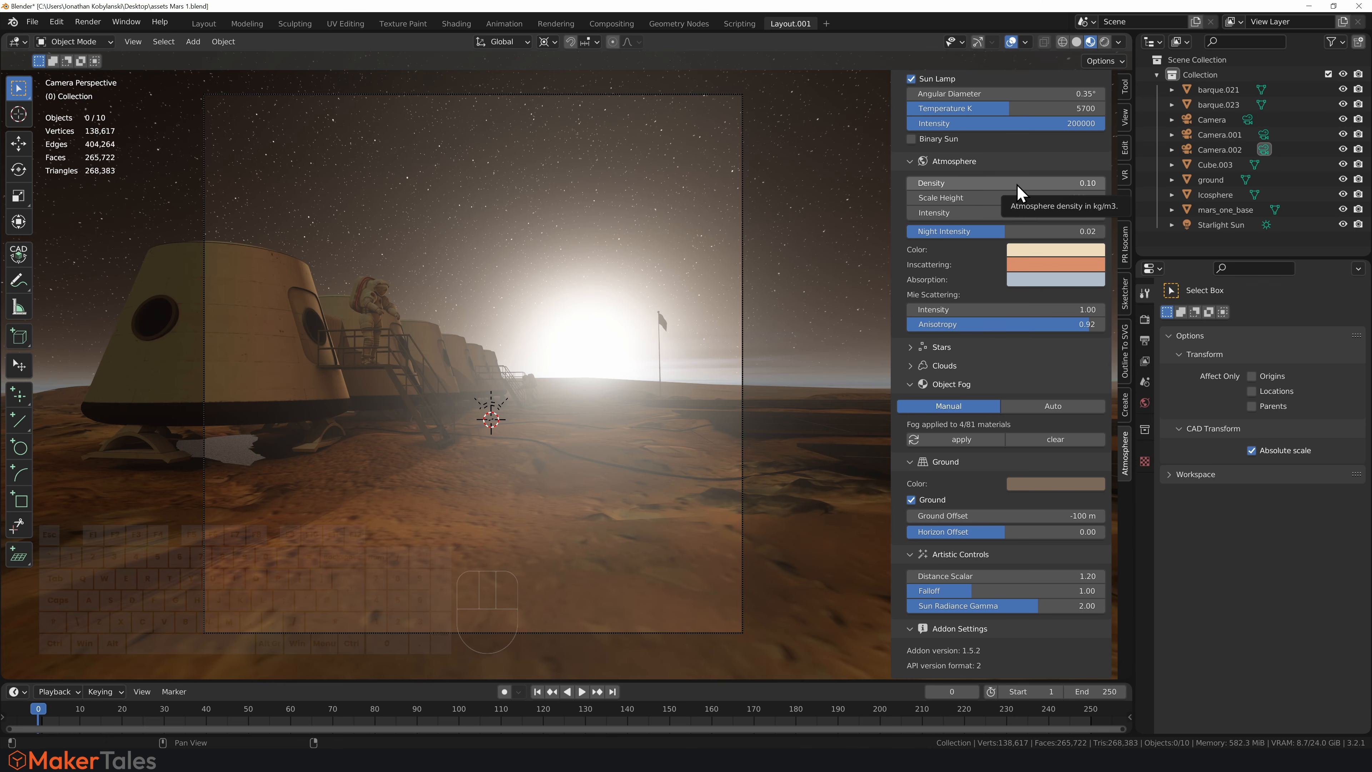
# Try denser settings for the mars atmosphere, with density values of 36.29 and 10.
pyautogui.keyDown('shift'); pyautogui.moveTo(1019, 186); pyautogui.dragTo(1350, 187); pyautogui.keyUp('shift')
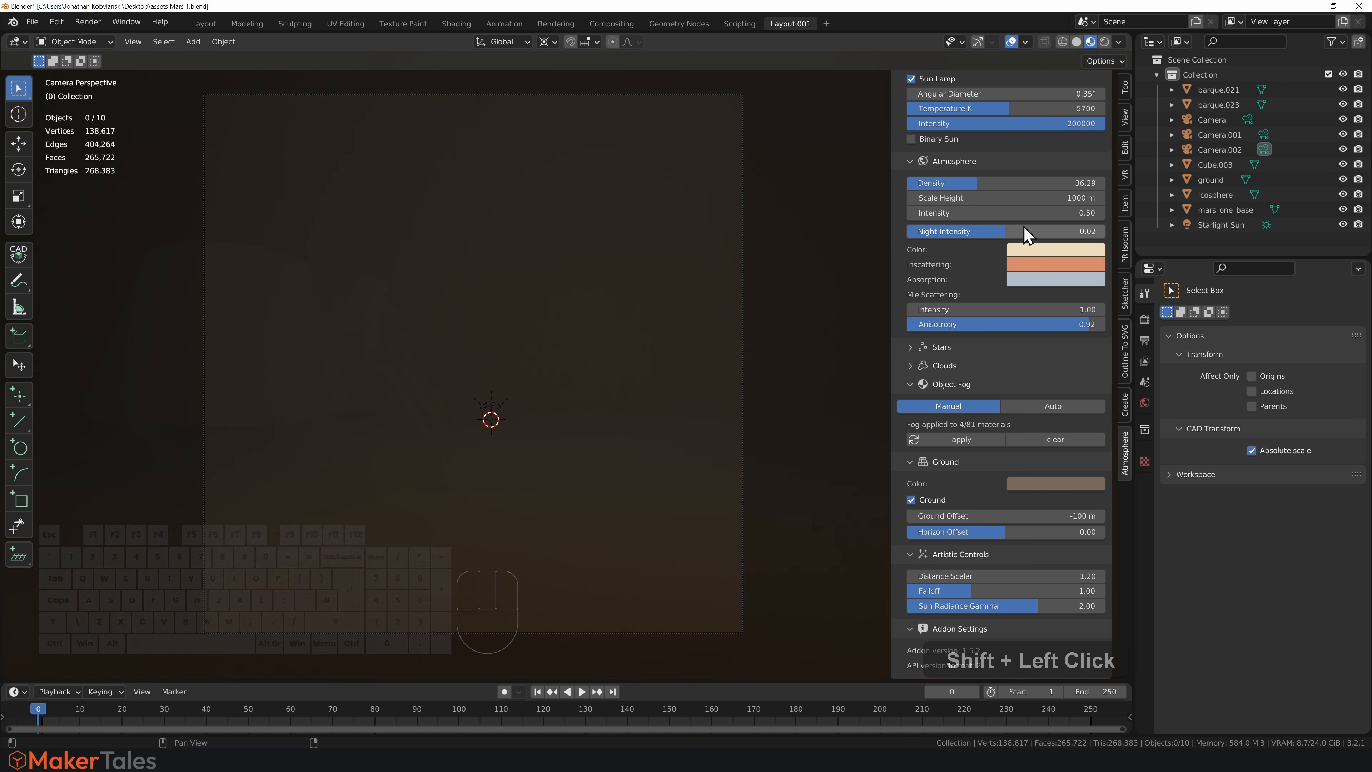
pyautogui.click(1030, 180)
pyautogui.write('10')
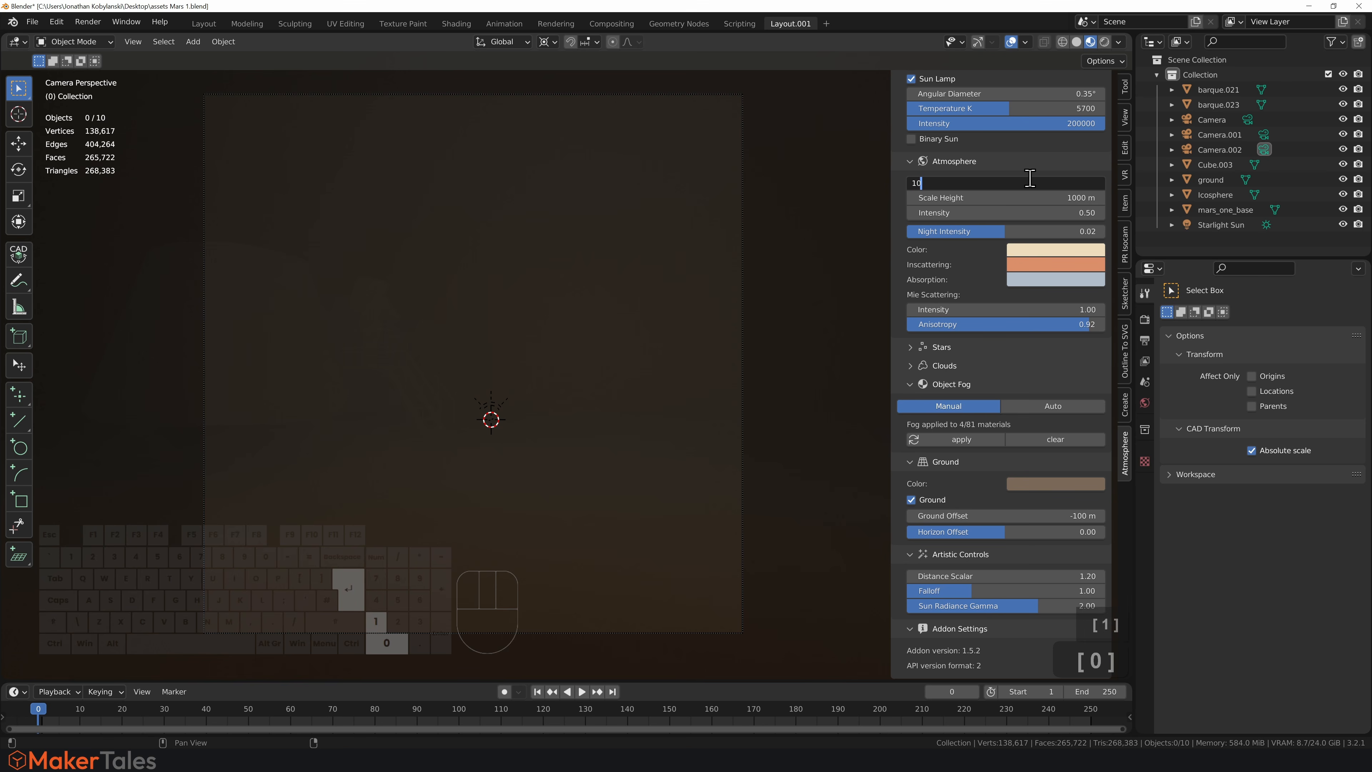
pyautogui.press('Return')
# Set the mars atmosphere density to 5.
pyautogui.click(1040, 183)
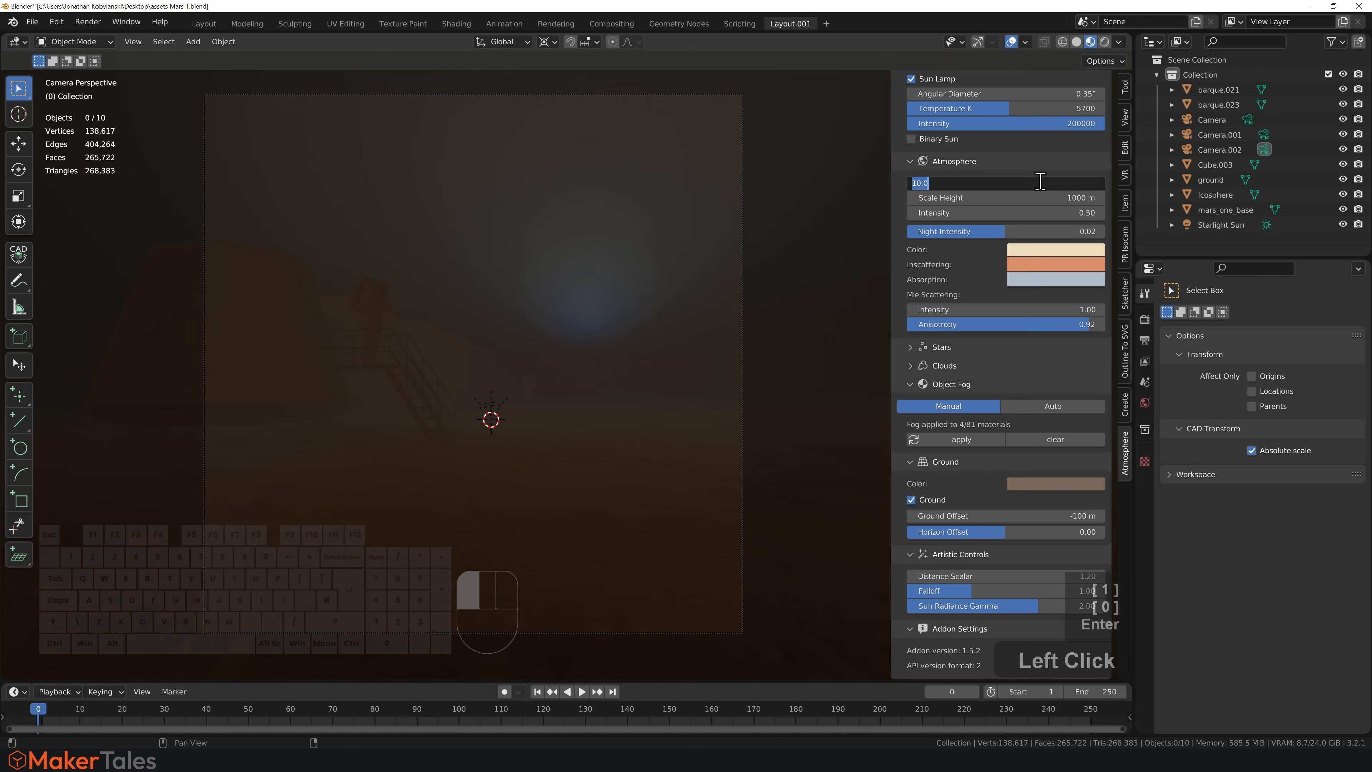
pyautogui.write('5')
pyautogui.press('Return')
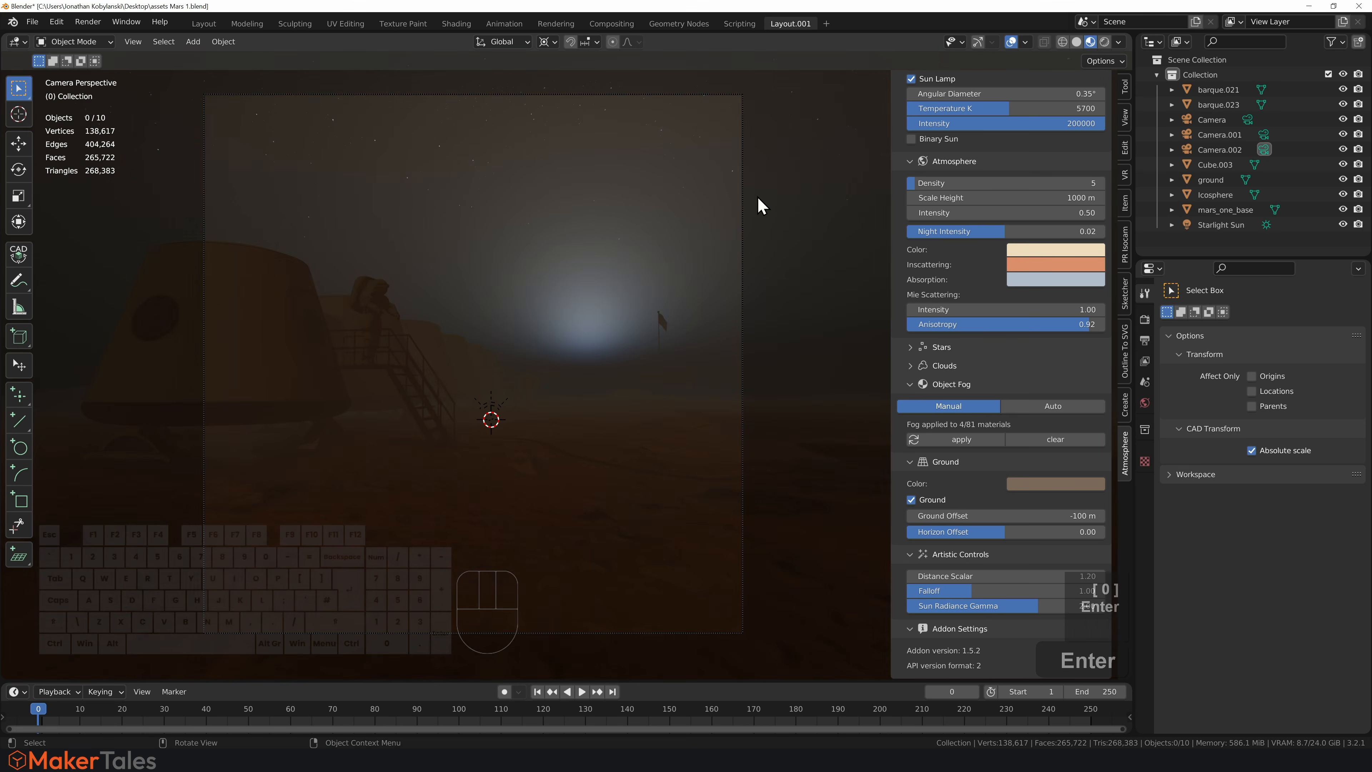
# Set the mars sun's vertical rotation to 77.1° and switch the viewport to rendered shading.
pyautogui.scroll(5, 999, 167)
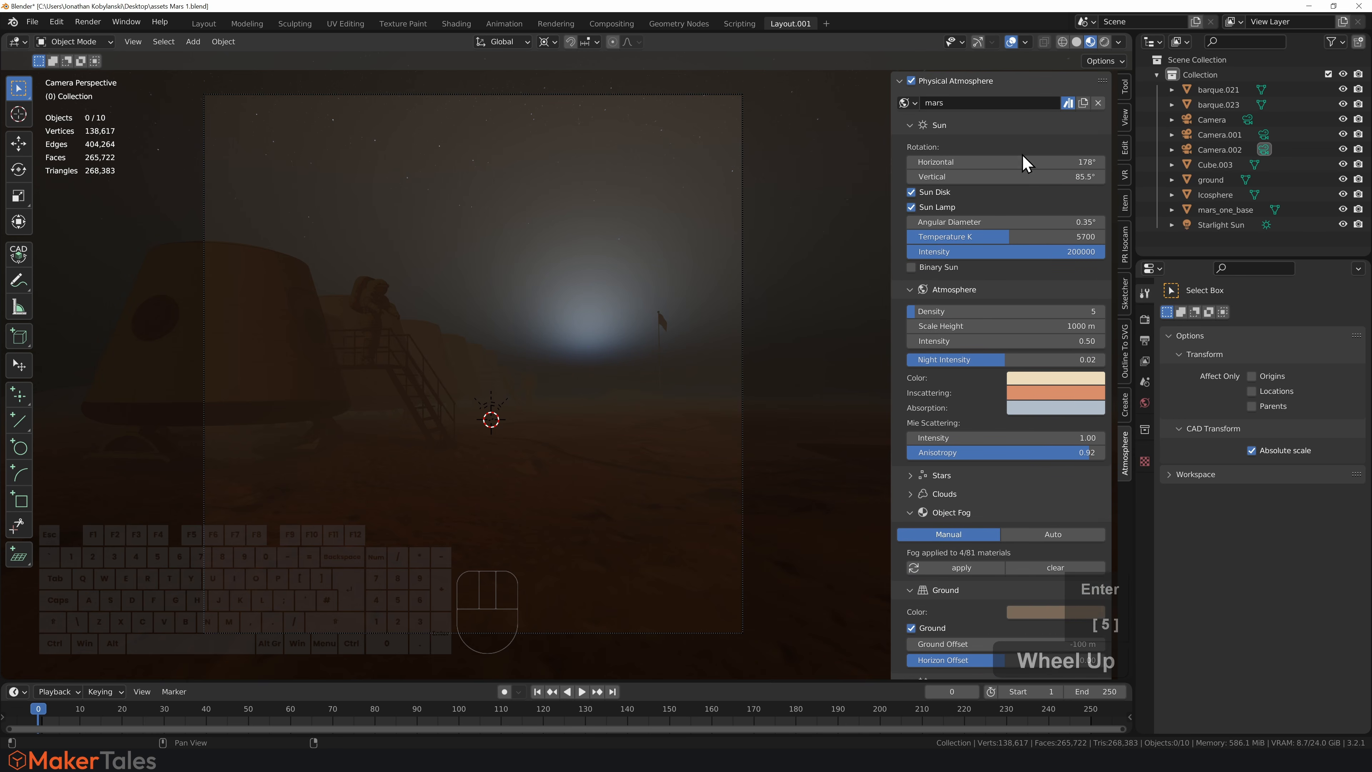
pyautogui.click(976, 174)
pyautogui.moveTo(976, 174); pyautogui.dragTo(940, 174)
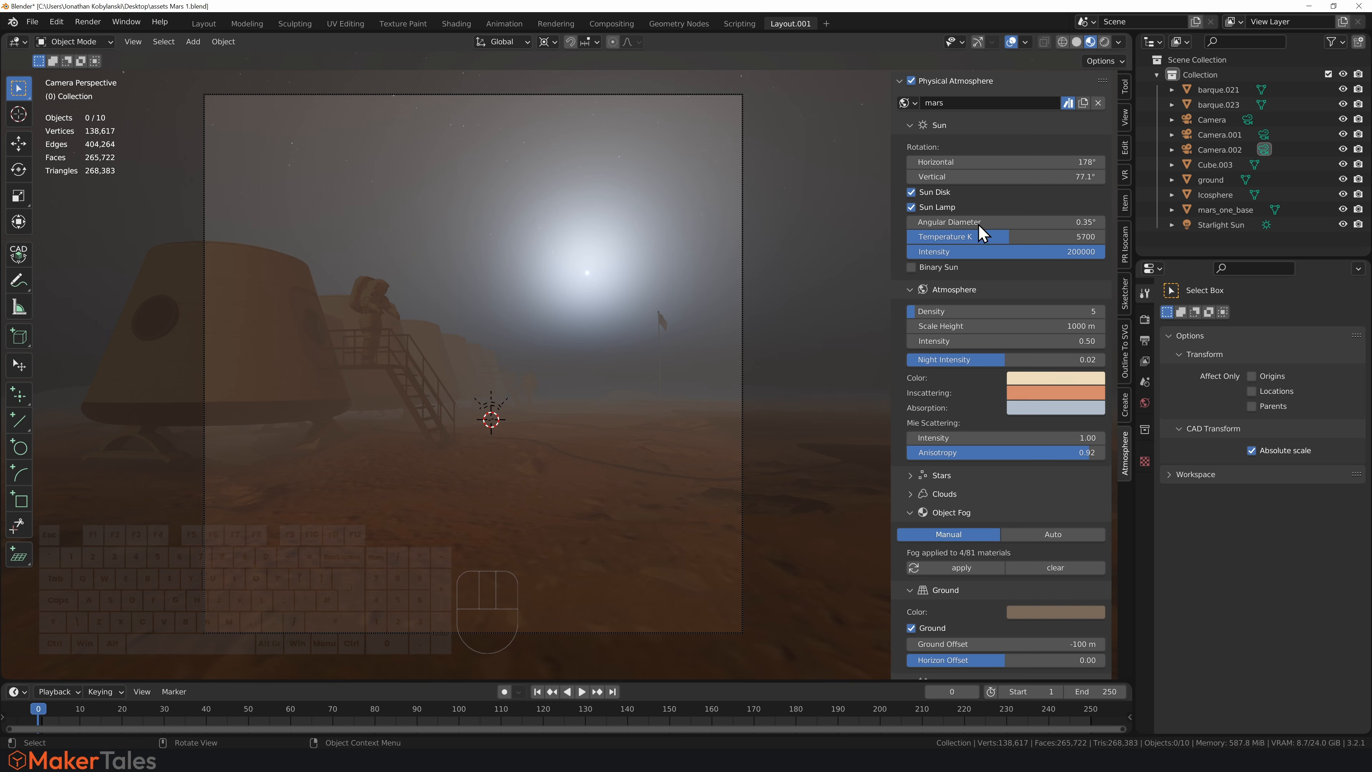
pyautogui.click(1104, 42)
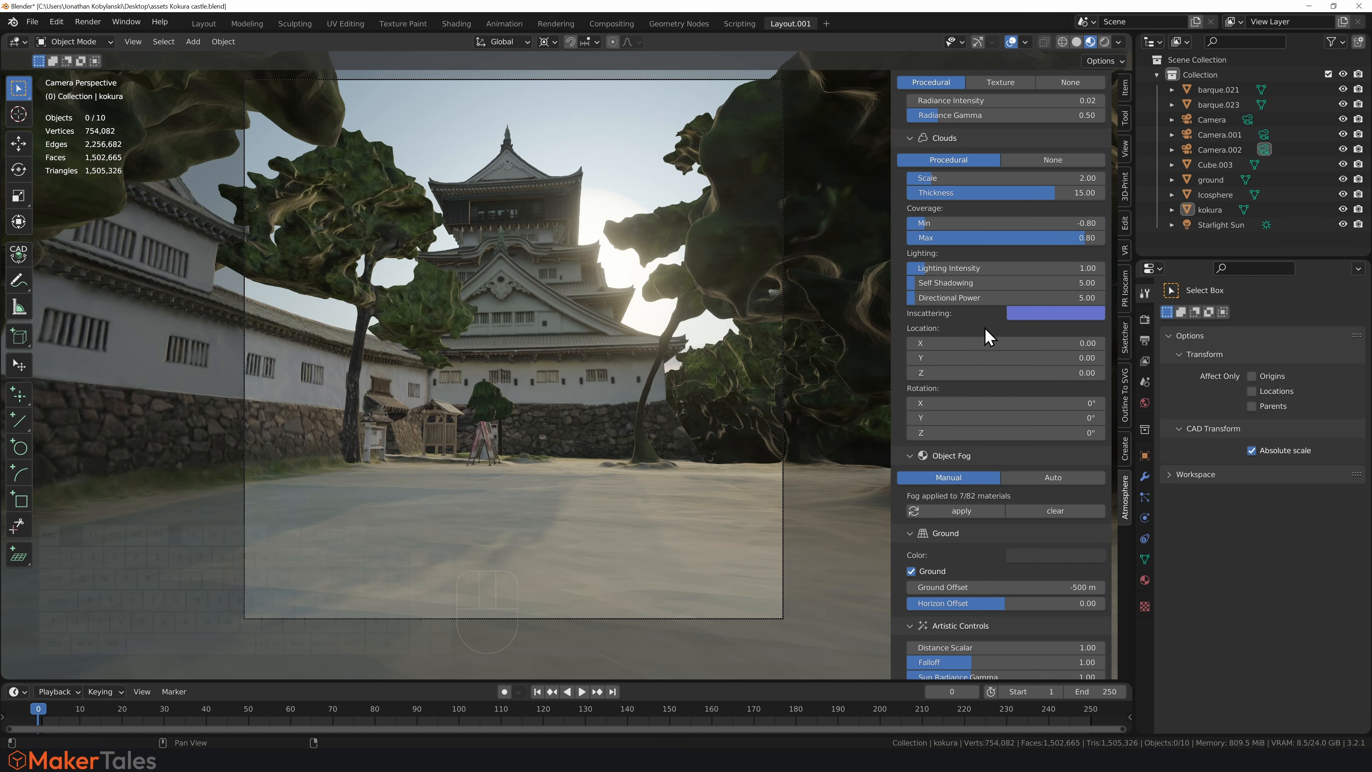
# Switch the Kokura castle scene's atmosphere from the earth sky to the retrowave preset.
pyautogui.scroll(15, 982, 336)
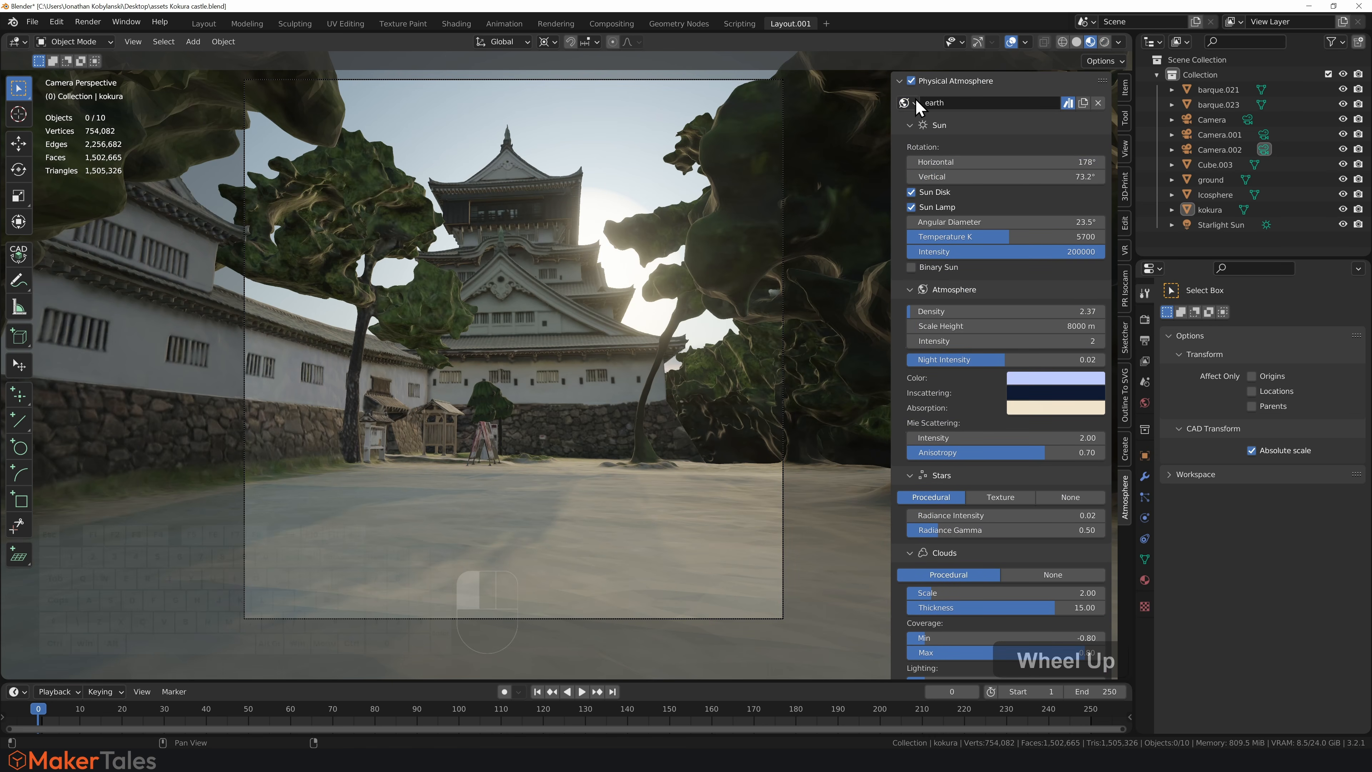
pyautogui.click(915, 102)
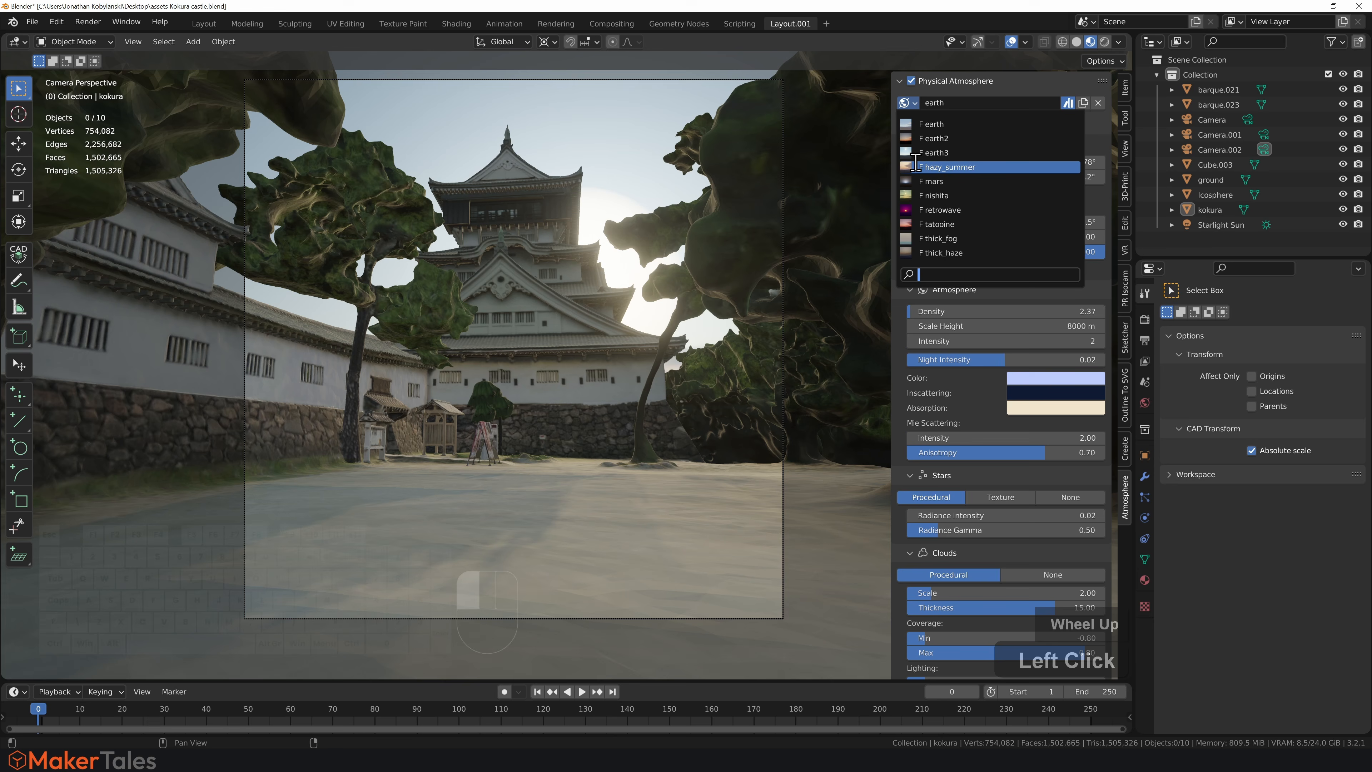
pyautogui.click(962, 209)
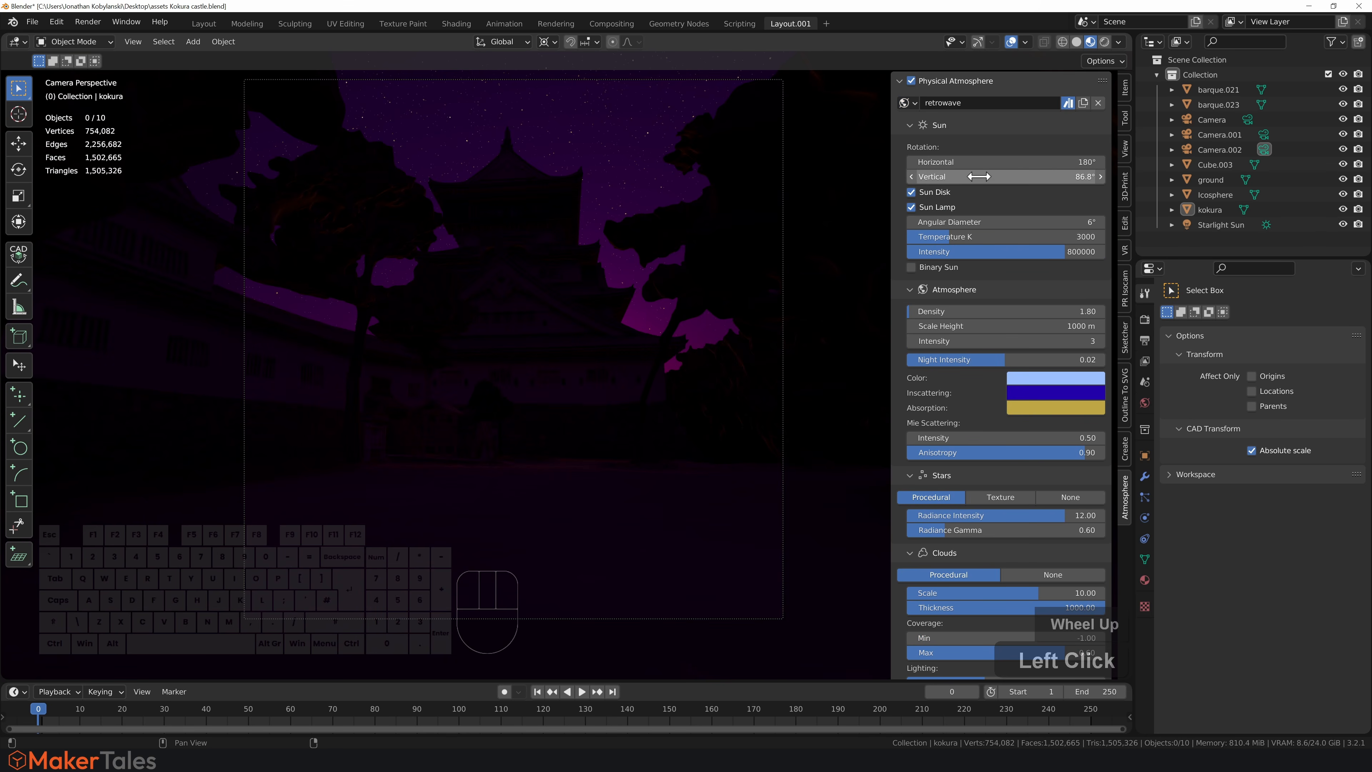
# Set the retrowave sun's vertical rotation to 79.2° and its angular diameter to 42.6°.
pyautogui.moveTo(976, 175)
pyautogui.mouseDown()
pyautogui.moveTo(988, 174)
pyautogui.moveTo(966, 175)
pyautogui.mouseUp()
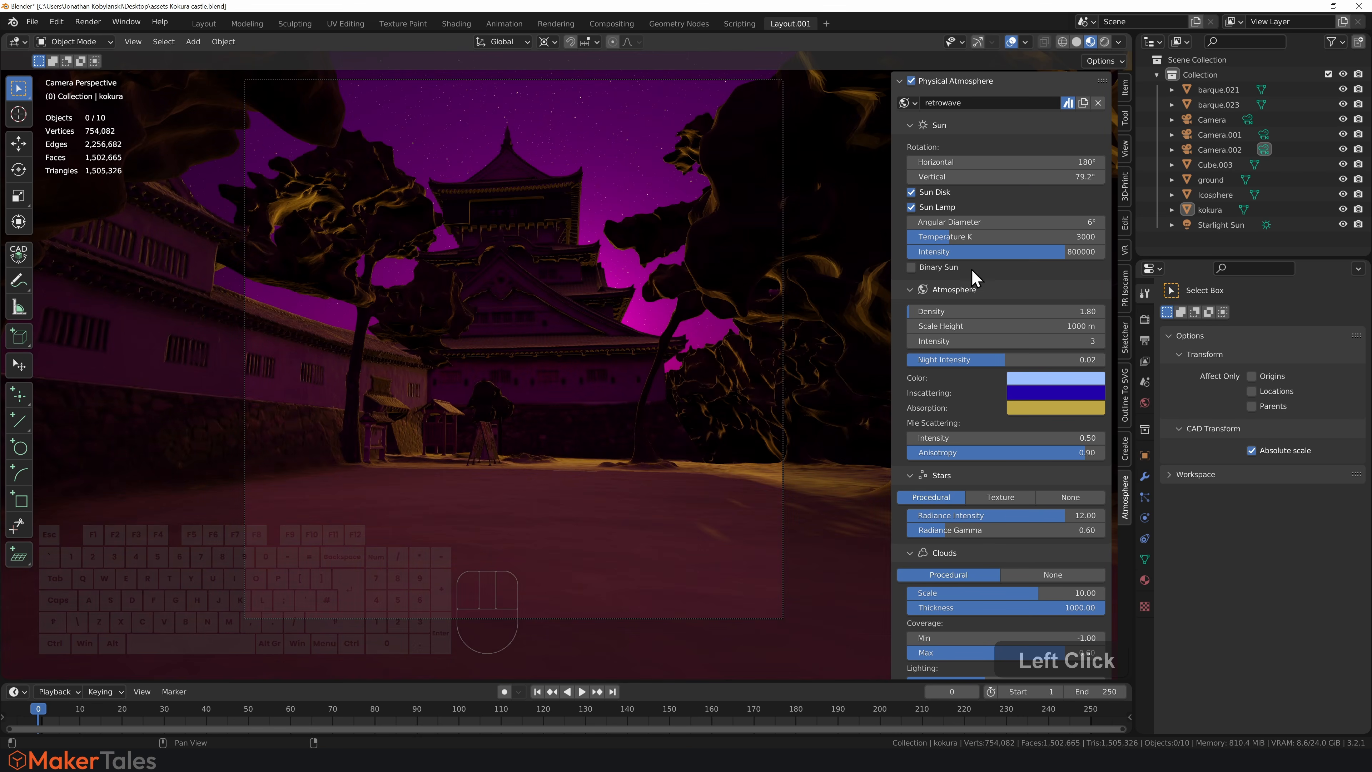
pyautogui.moveTo(952, 222); pyautogui.dragTo(1105, 221)
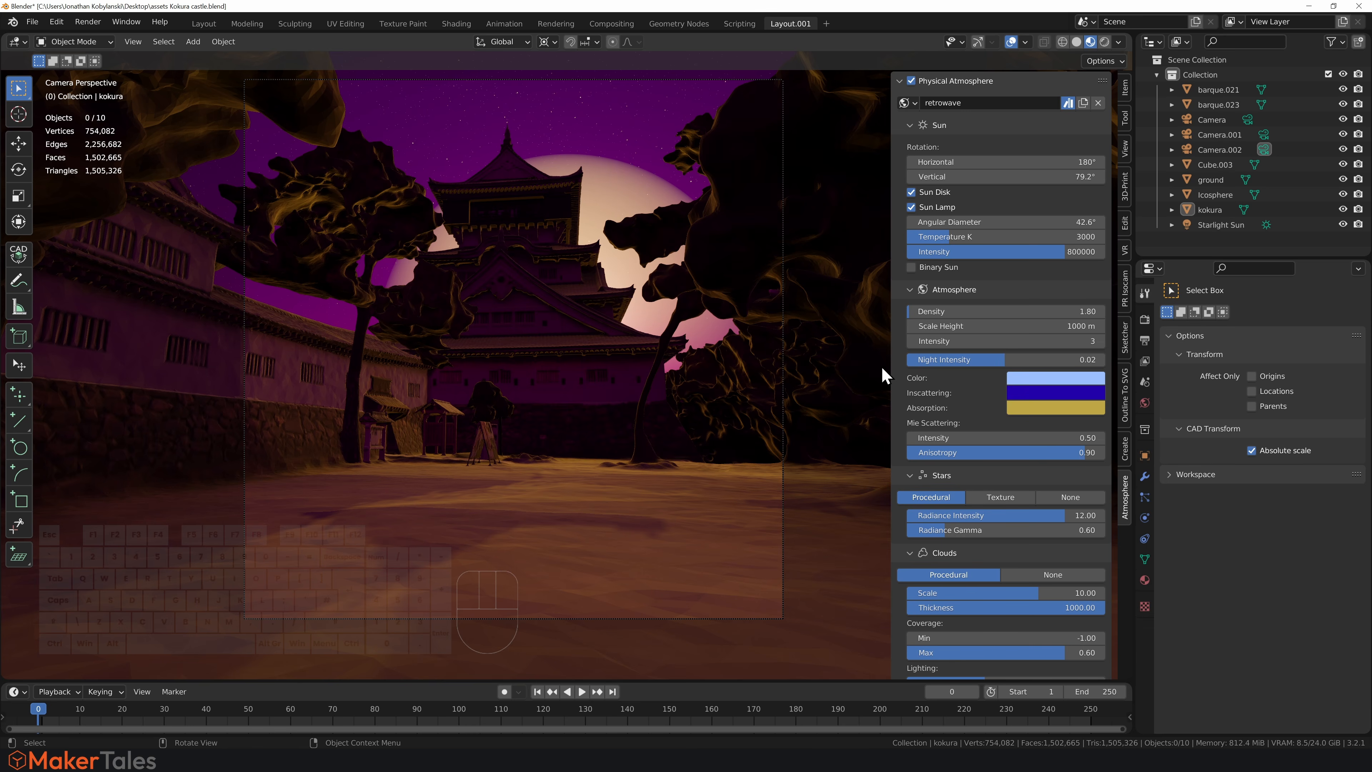
# Set the render engine to Cycles and render the castle scene as a still image.
pyautogui.click(1145, 319)
pyautogui.click(1296, 316)
pyautogui.click(1269, 369)
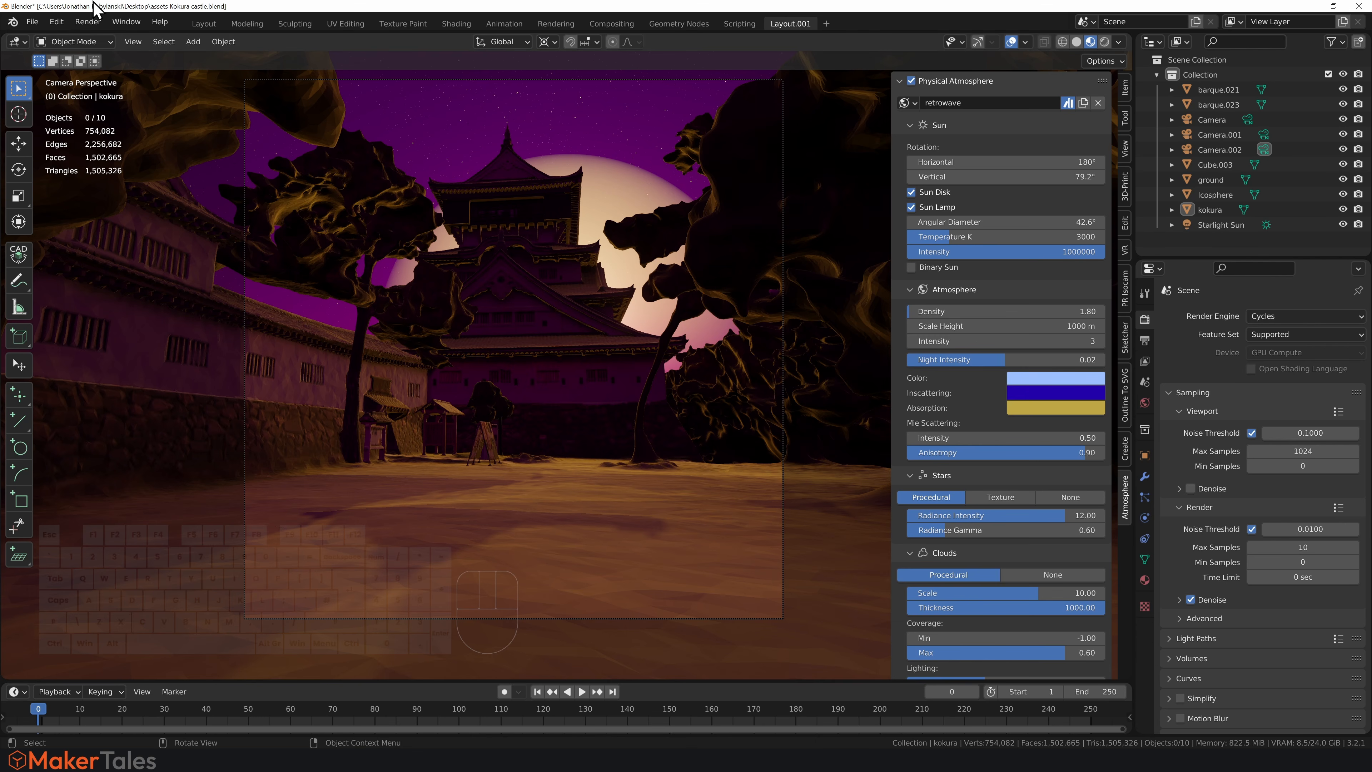
pyautogui.click(88, 22)
pyautogui.click(113, 39)
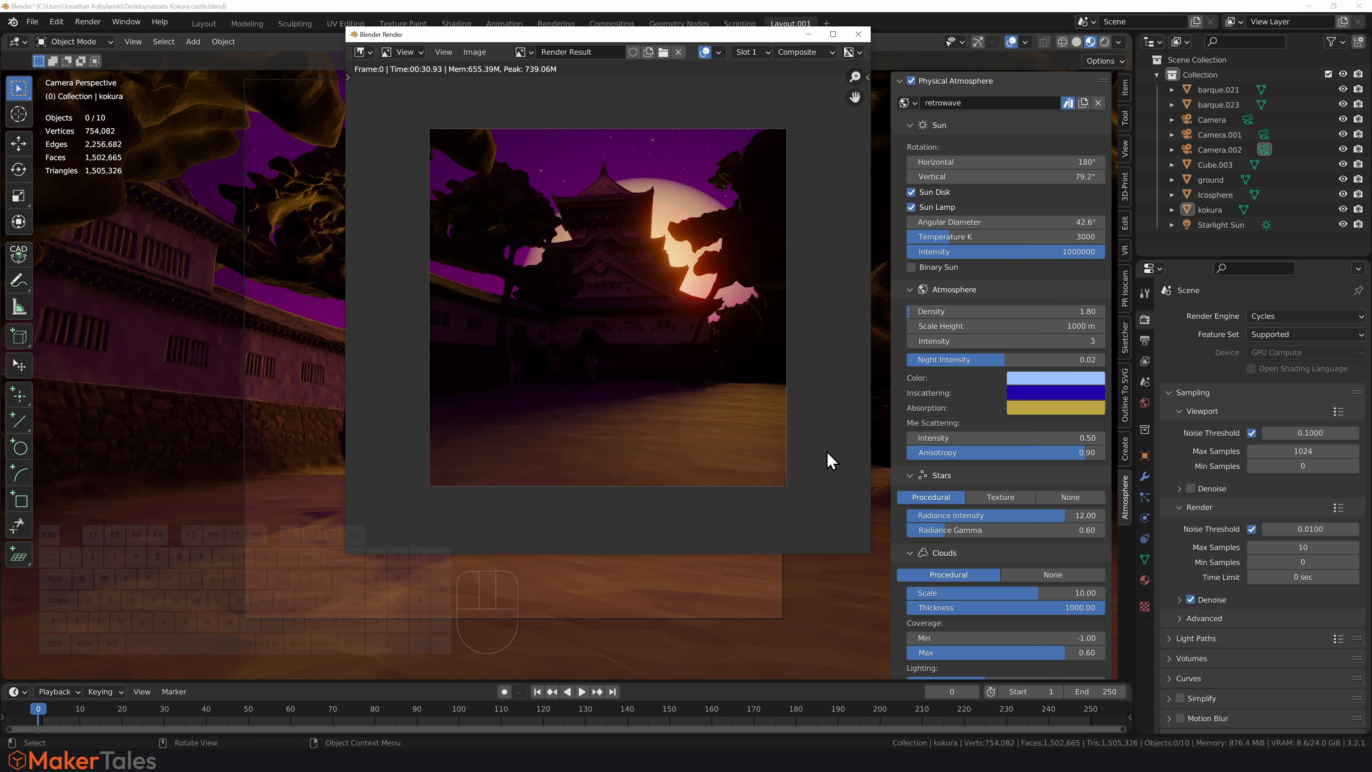